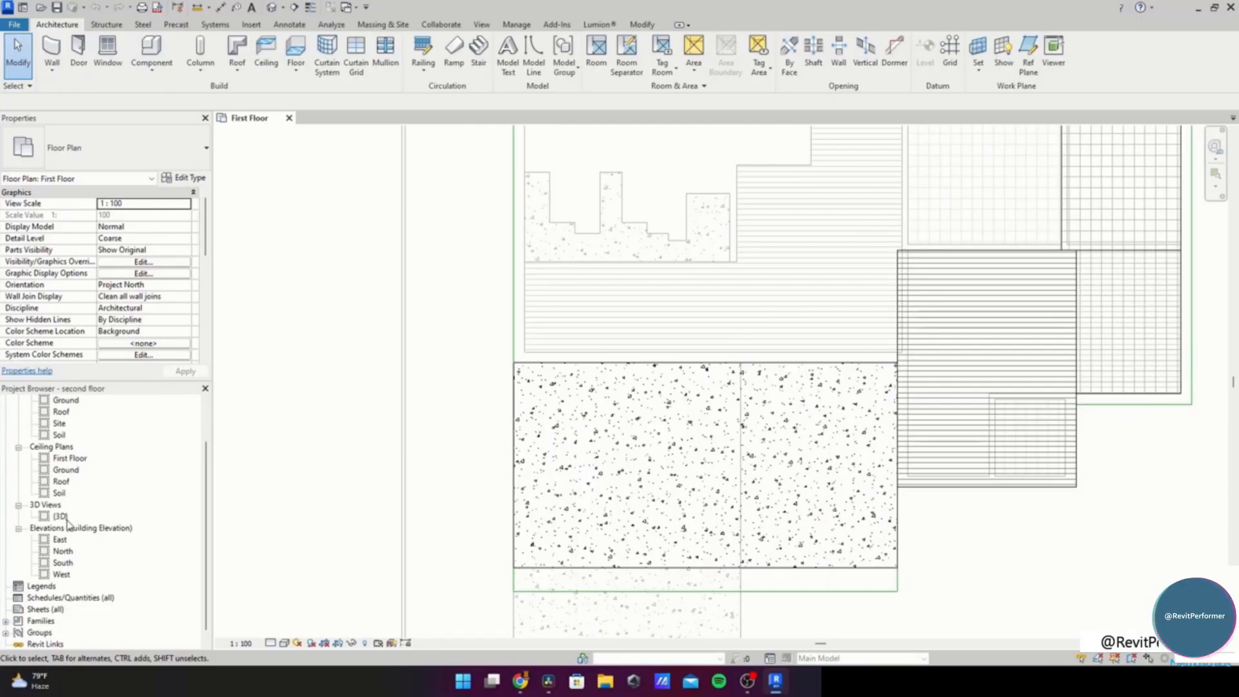
Open the default 3D view and examine the building from above and from the front
{"action": "double_click", "coordinate": [59, 518]}
{"action": "scroll", "coordinate": [730, 434], "scroll_direction": "up", "scroll_amount": 4}
{"action": "middle_click_drag", "start_coordinate": [717, 470], "coordinate": [860, 386], "text": "shift"}
{"action": "middle_click_drag", "start_coordinate": [732, 304], "coordinate": [689, 544], "text": "shift"}
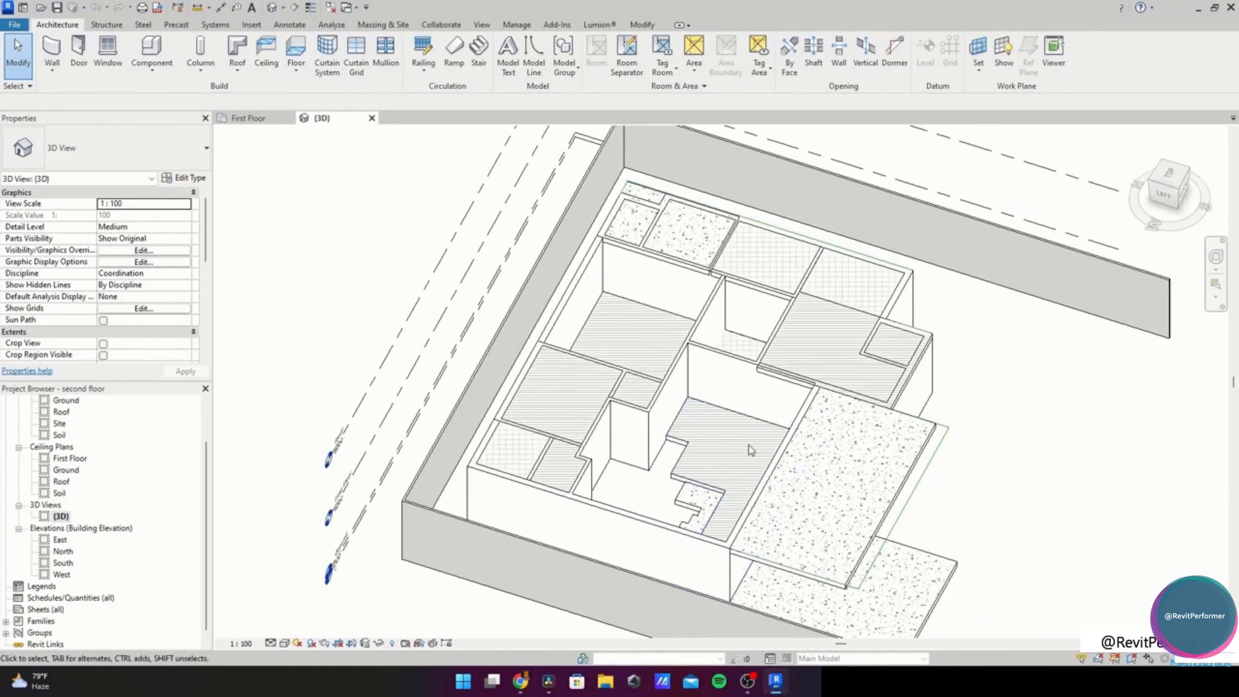
{"action": "middle_click_drag", "start_coordinate": [752, 443], "coordinate": [281, 442], "text": "shift"}
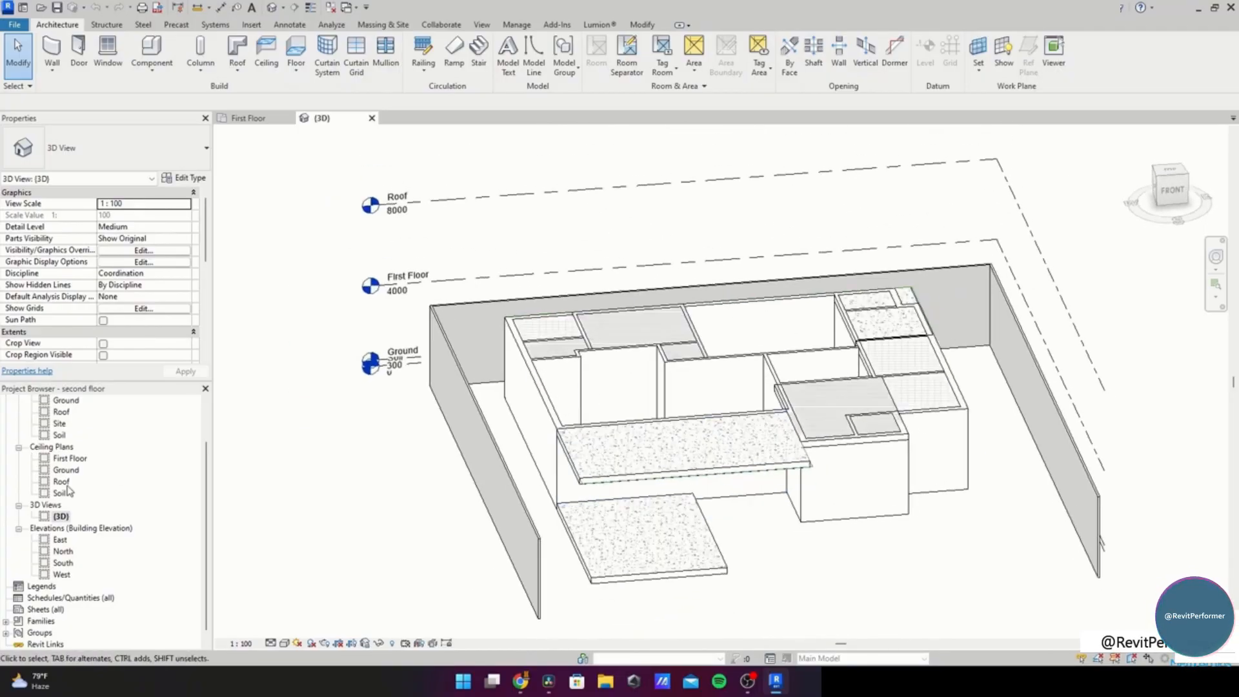
Open the Ground floor plan
{"action": "scroll", "coordinate": [71, 477], "scroll_direction": "up", "scroll_amount": 3}
{"action": "double_click", "coordinate": [64, 436]}
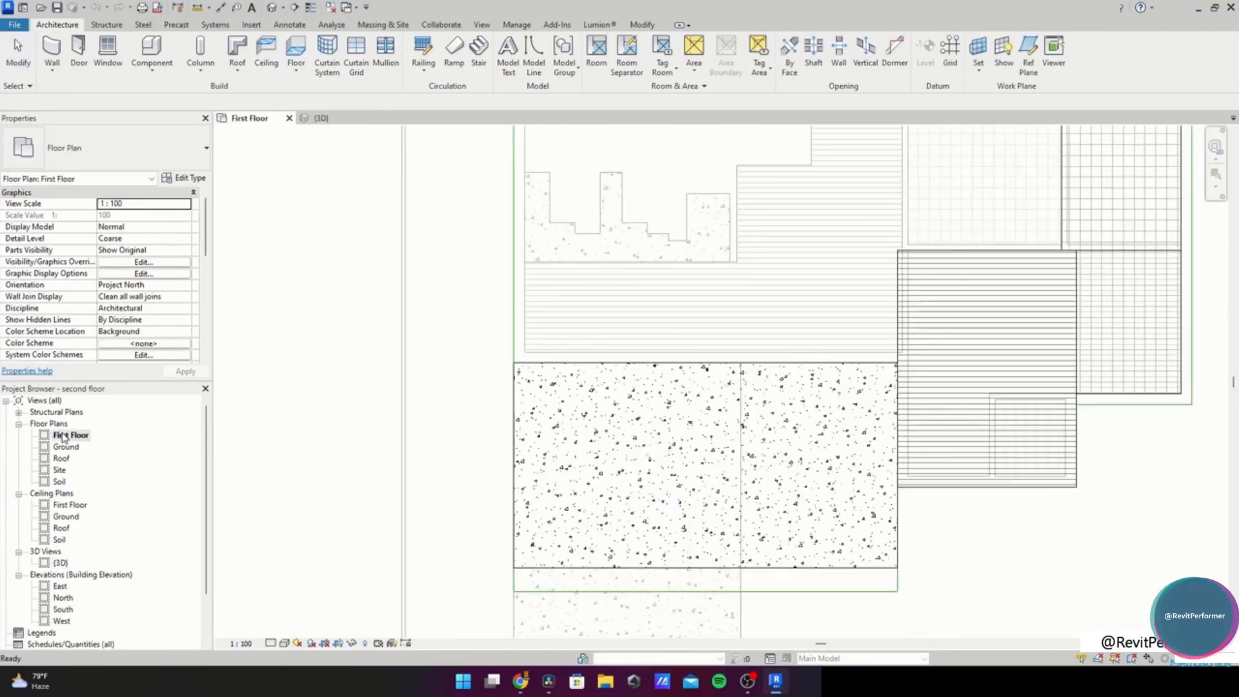
{"action": "double_click", "coordinate": [66, 446]}
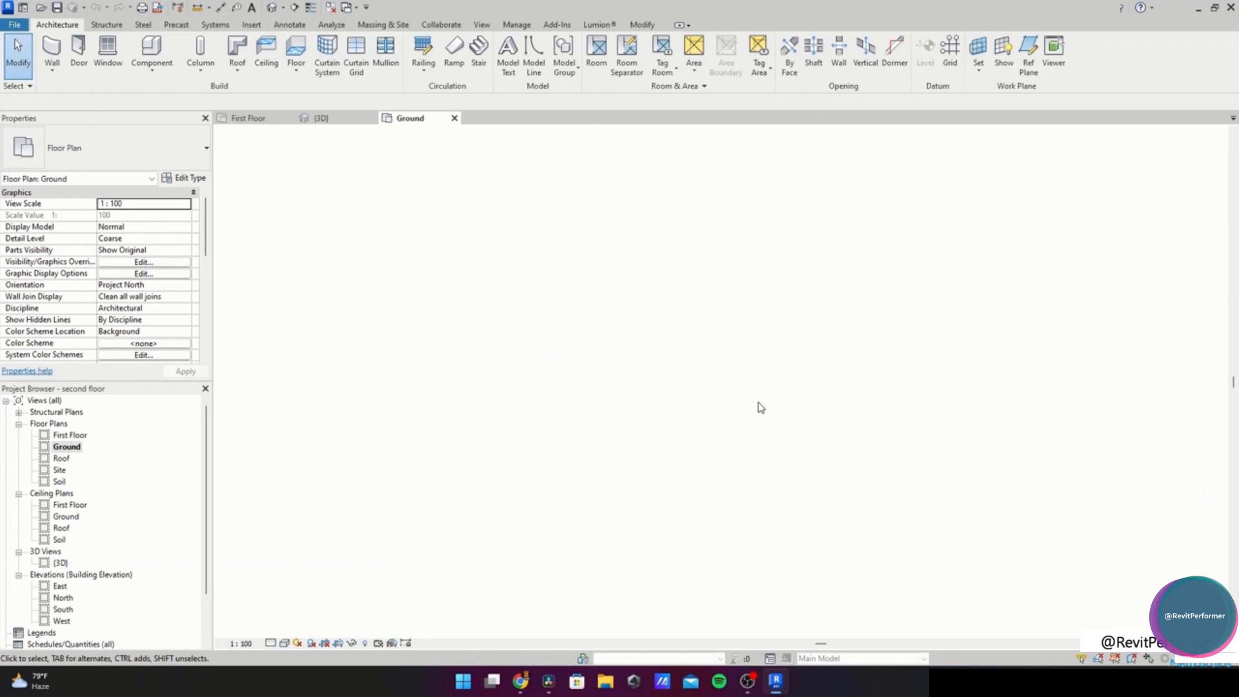
{"action": "scroll", "coordinate": [702, 349], "scroll_direction": "down", "scroll_amount": 2}
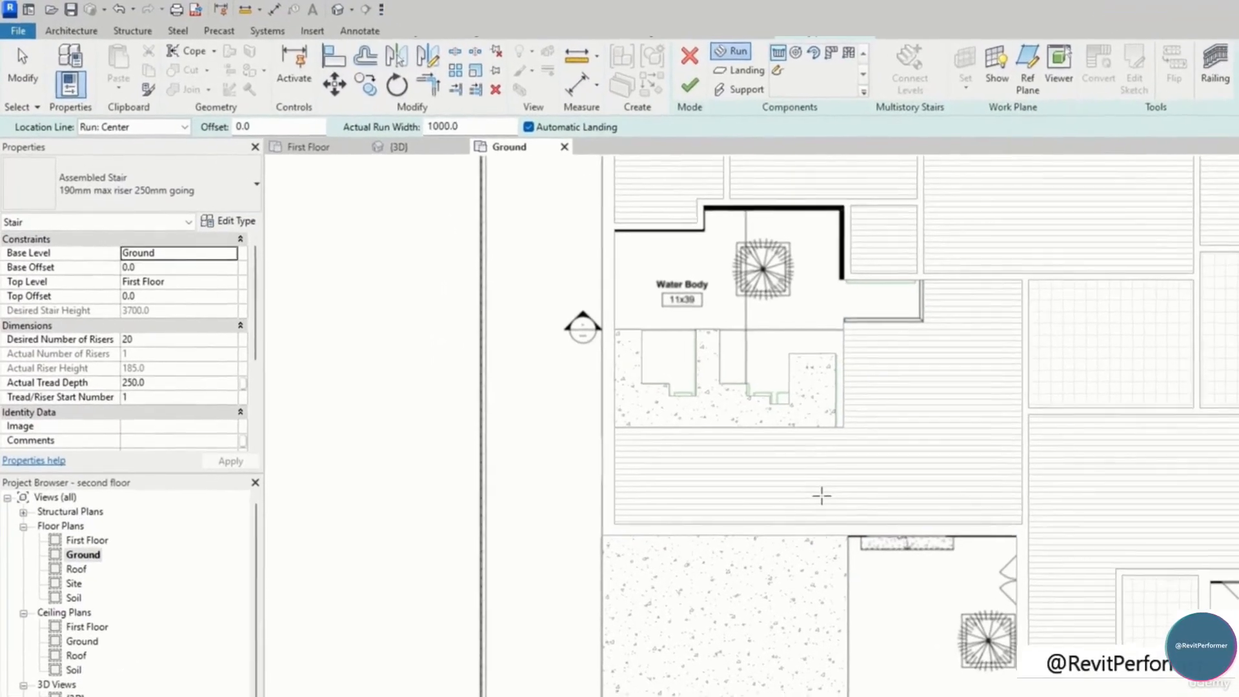
Look through the available stair types for the new stair, leaving the 190mm max riser 250mm going type in place
{"action": "left_click", "coordinate": [184, 195]}
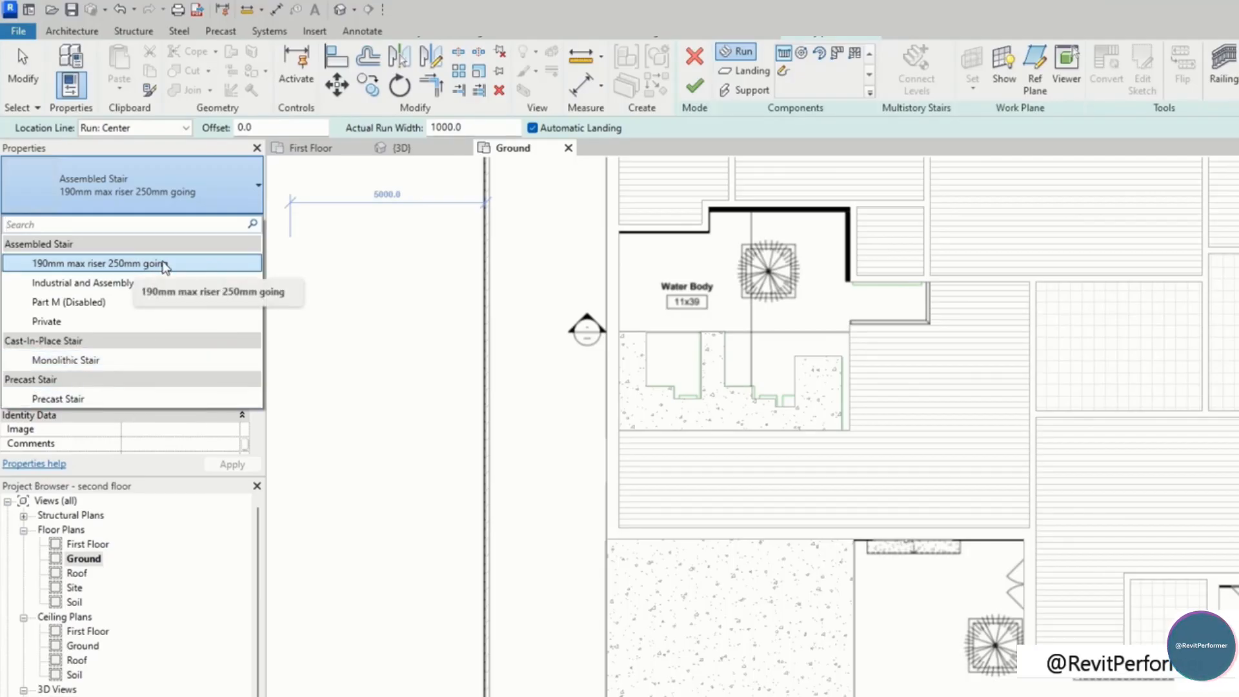
{"action": "left_click", "coordinate": [148, 192]}
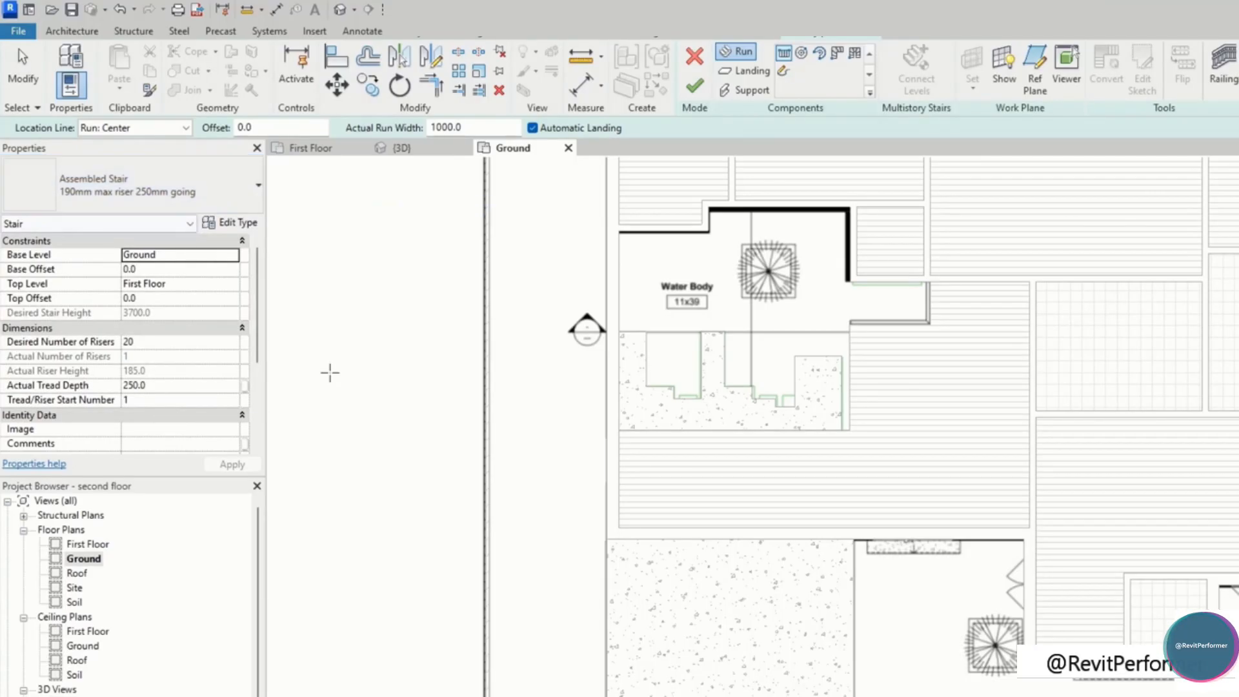
{"action": "scroll", "coordinate": [807, 509], "scroll_direction": "up", "scroll_amount": 2}
{"action": "middle_click_drag", "start_coordinate": [807, 510], "coordinate": [819, 481]}
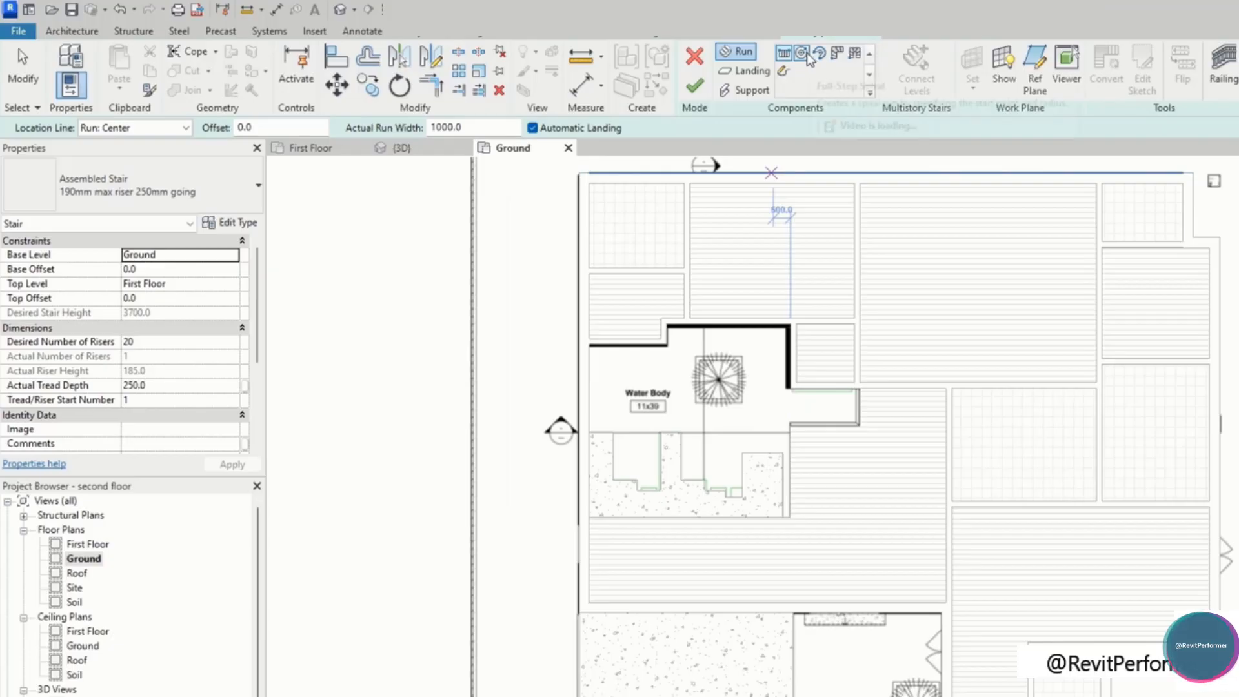
Preview a full-step spiral stair run in the empty area outside the boundary wall
{"action": "scroll", "coordinate": [794, 277], "scroll_direction": "down", "scroll_amount": 3}
{"action": "middle_click_drag", "start_coordinate": [797, 276], "coordinate": [724, 511]}
{"action": "left_click", "coordinate": [806, 56]}
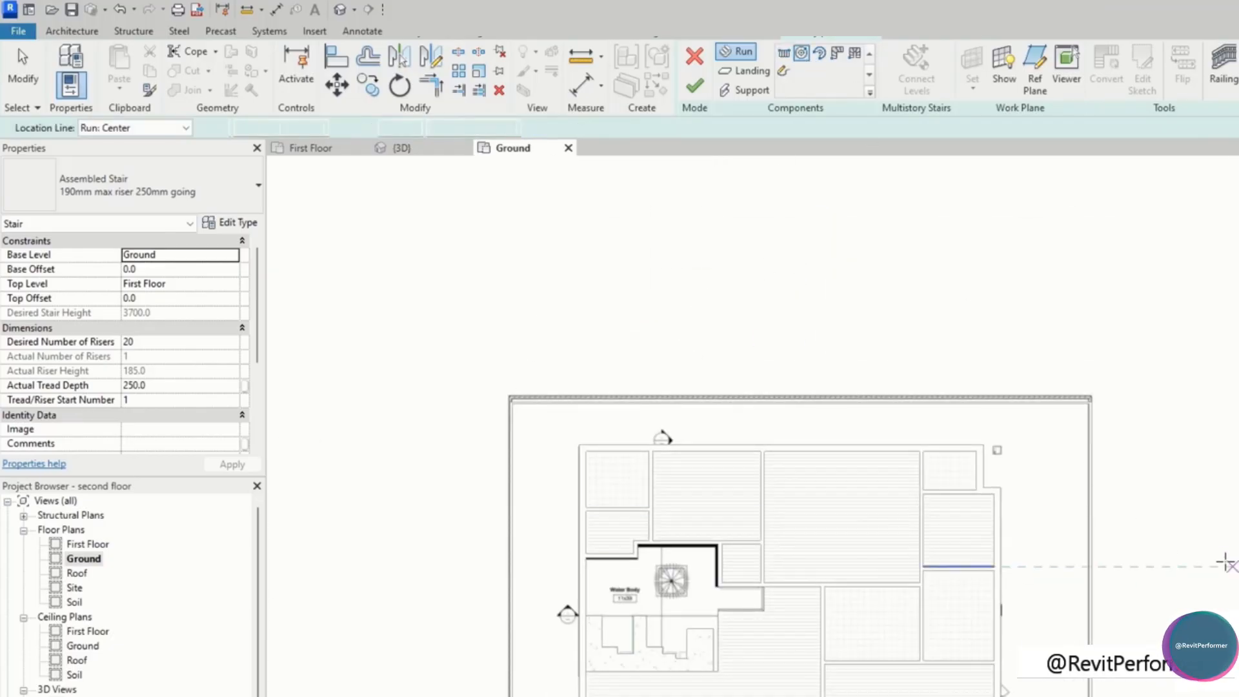
{"action": "middle_click_drag", "start_coordinate": [1214, 561], "coordinate": [862, 348]}
{"action": "left_click", "coordinate": [887, 327]}
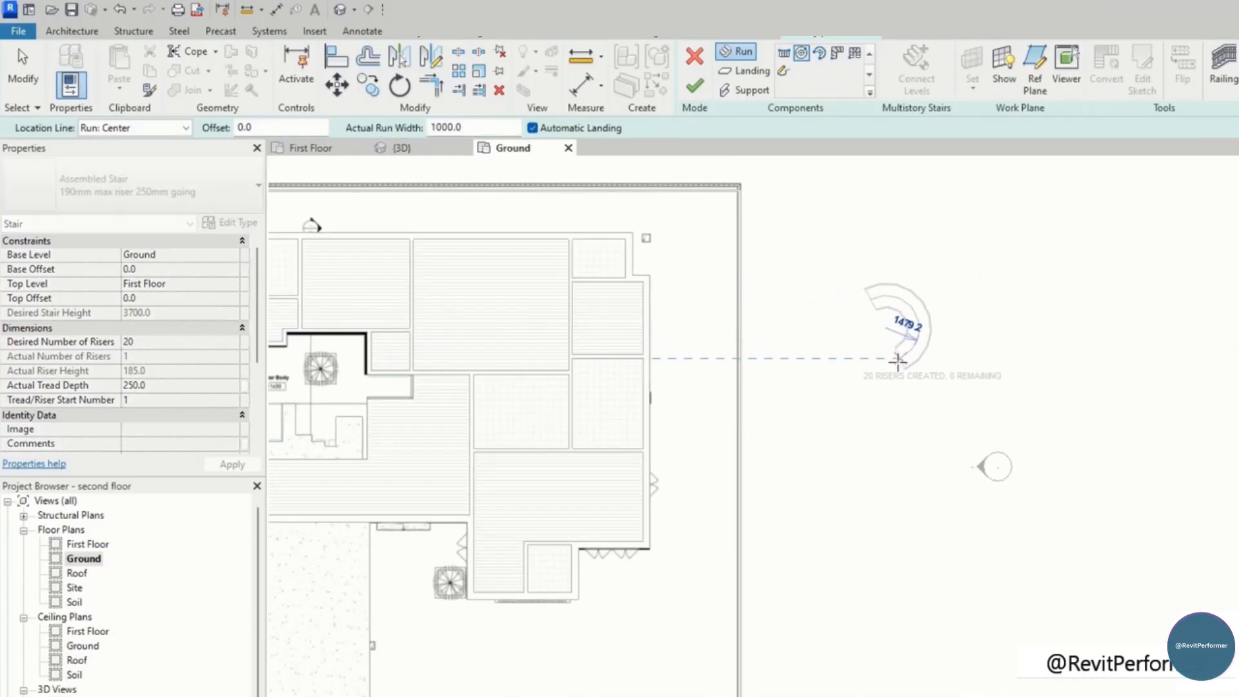
Preview the center-ends spiral, L-shape winder and U-shape winder runs, then return to the straight run option
{"action": "left_click", "coordinate": [819, 54]}
{"action": "left_click", "coordinate": [869, 296]}
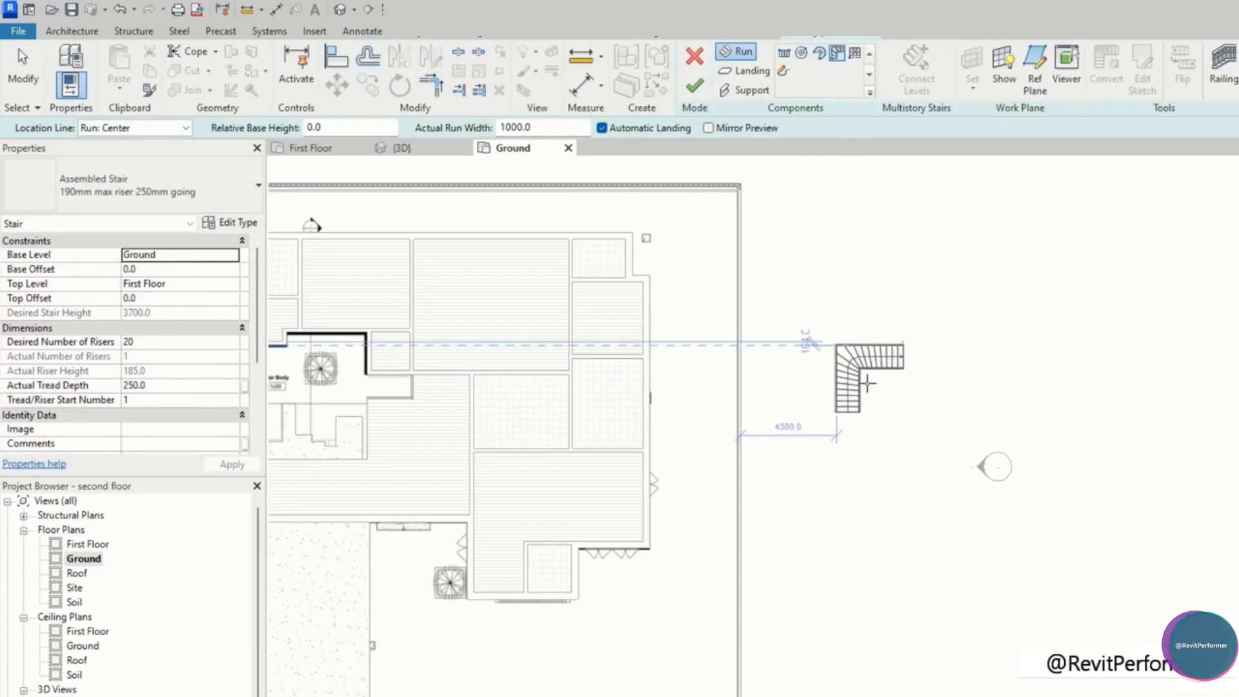
{"action": "left_click", "coordinate": [855, 52]}
{"action": "scroll", "coordinate": [839, 388], "scroll_direction": "up", "scroll_amount": 4}
{"action": "scroll", "coordinate": [831, 399], "scroll_direction": "down", "scroll_amount": 6}
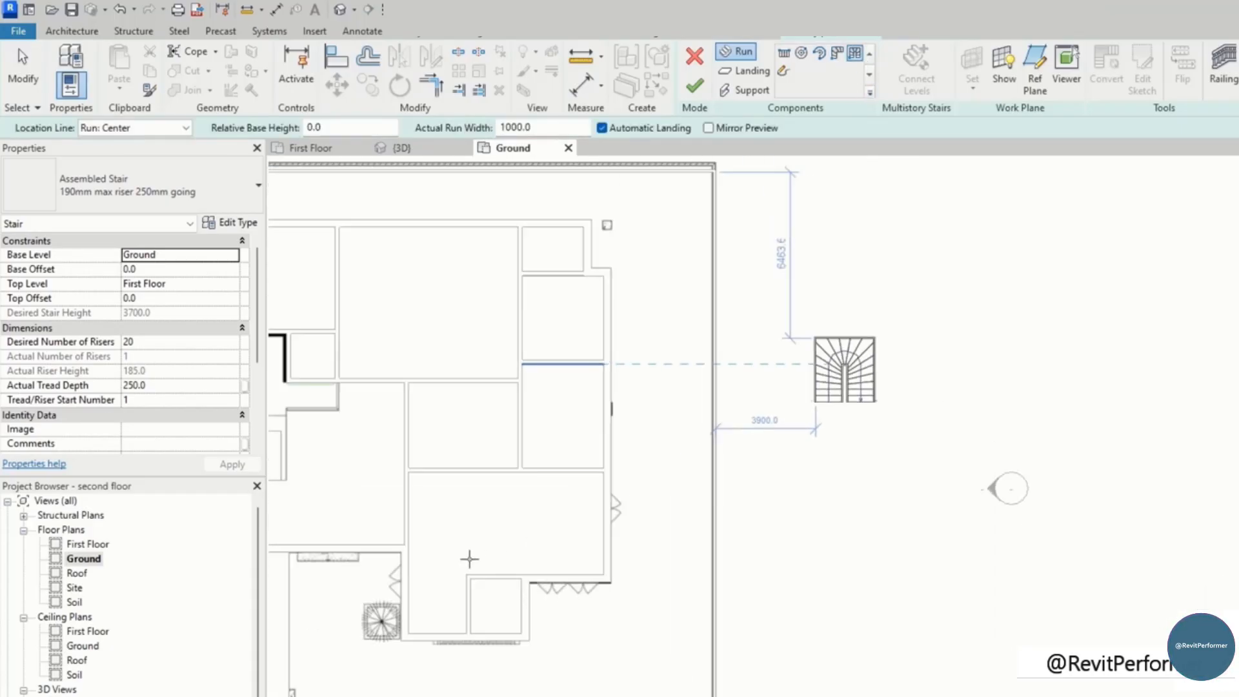
{"action": "left_click", "coordinate": [784, 54]}
{"action": "scroll", "coordinate": [686, 473], "scroll_direction": "up", "scroll_amount": 4}
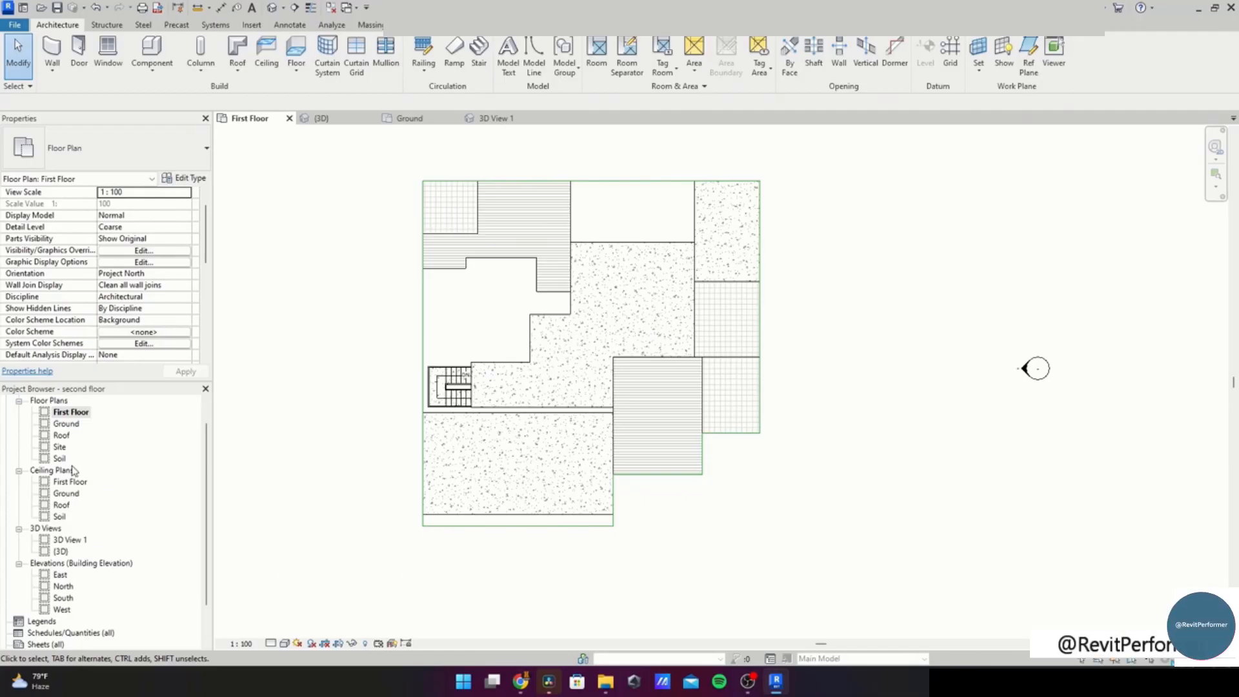
Create a straight 23-riser monolithic stair from First Floor to Roof in the empty area beside the house
{"action": "left_click", "coordinate": [479, 50]}
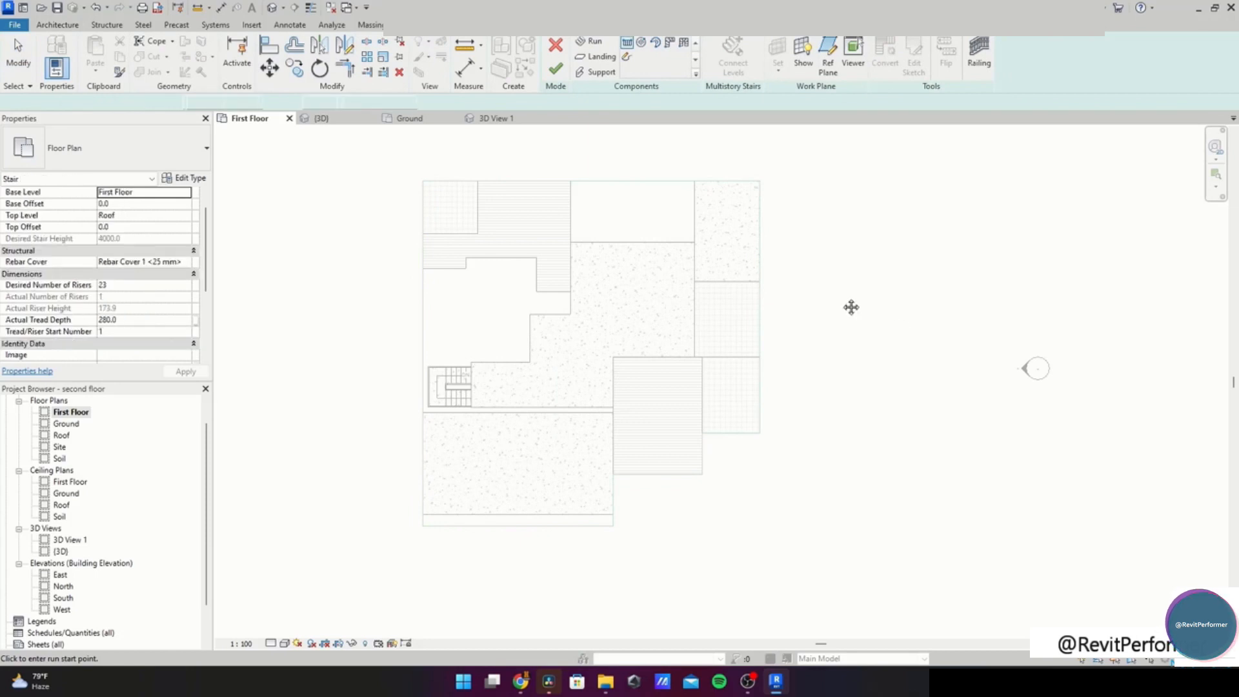
{"action": "middle_click_drag", "start_coordinate": [852, 307], "coordinate": [602, 445]}
{"action": "scroll", "coordinate": [645, 413], "scroll_direction": "up", "scroll_amount": 3}
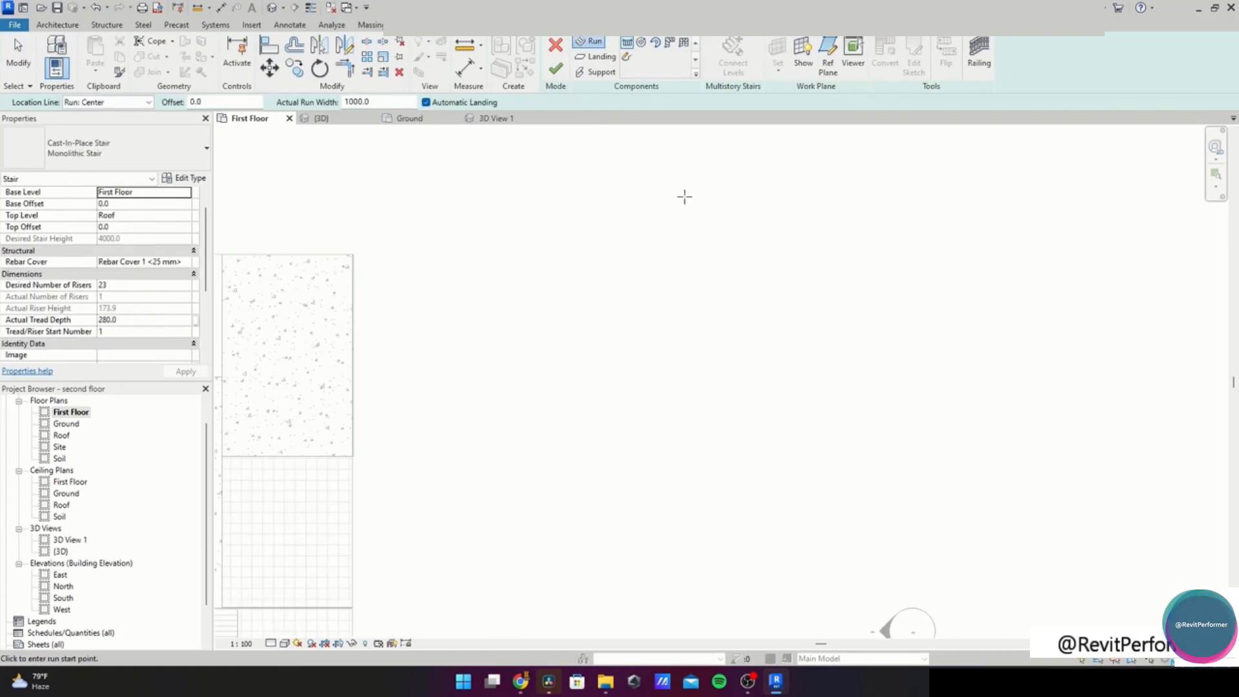
{"action": "left_click", "coordinate": [618, 479]}
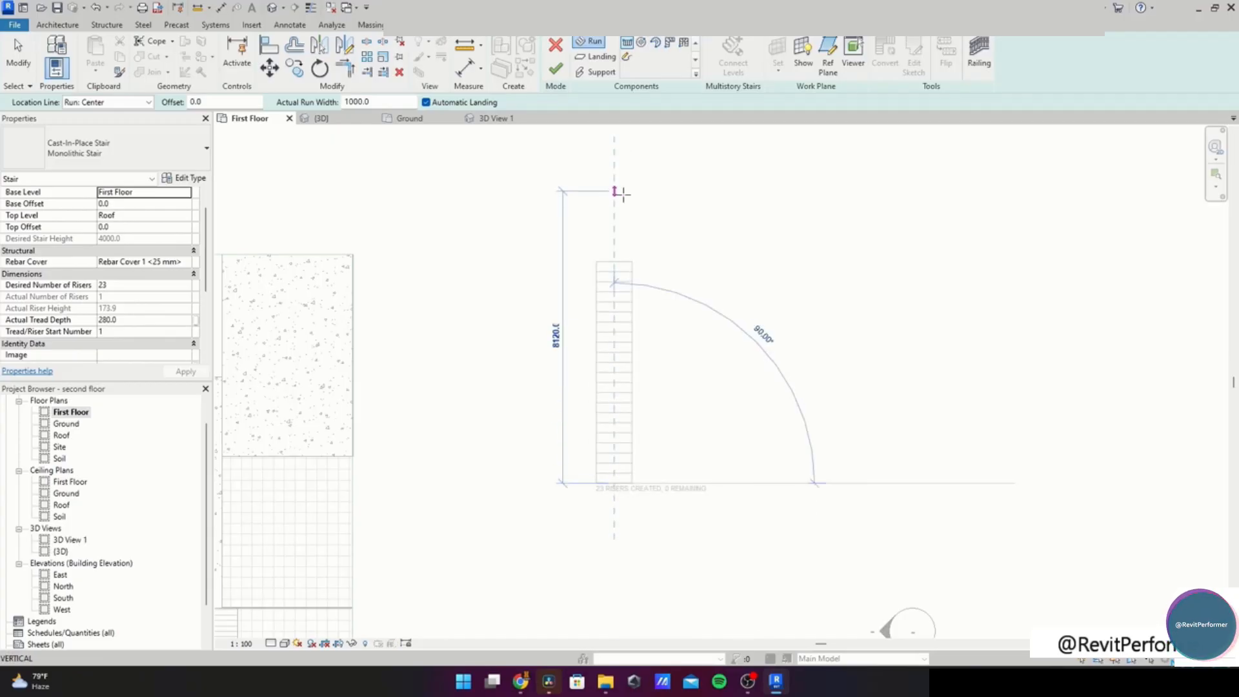
{"action": "left_click", "coordinate": [614, 199]}
{"action": "key", "text": "Escape"}
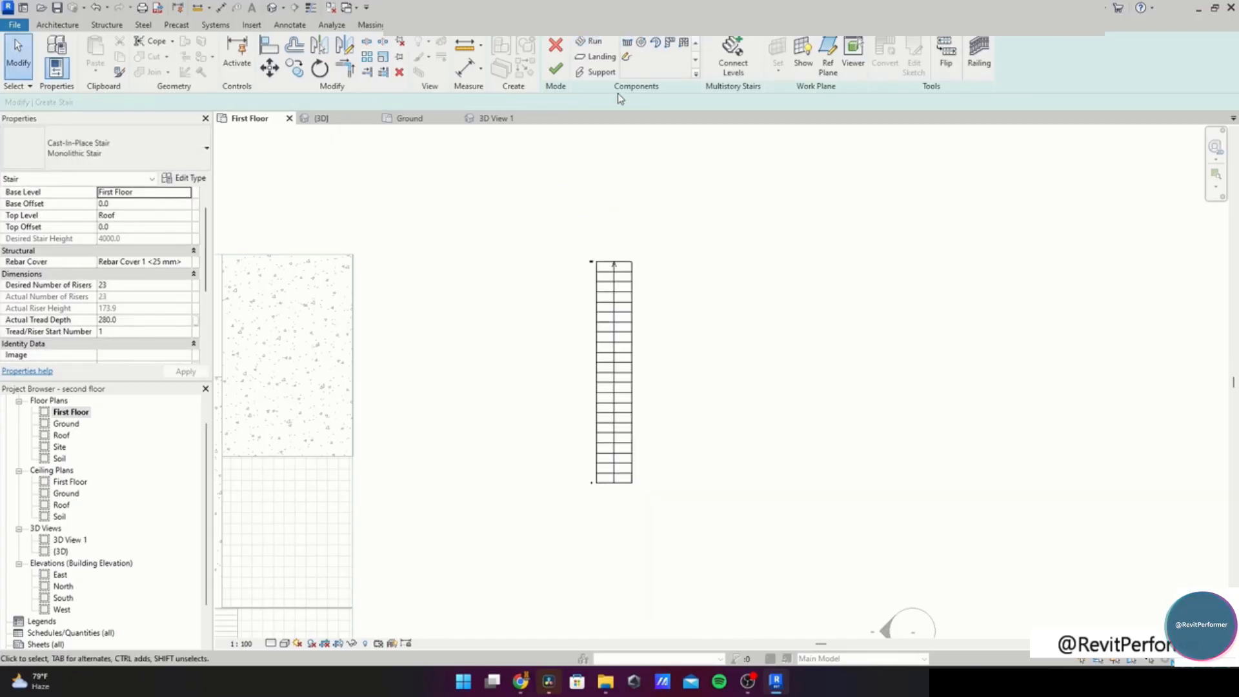
{"action": "left_click", "coordinate": [589, 41]}
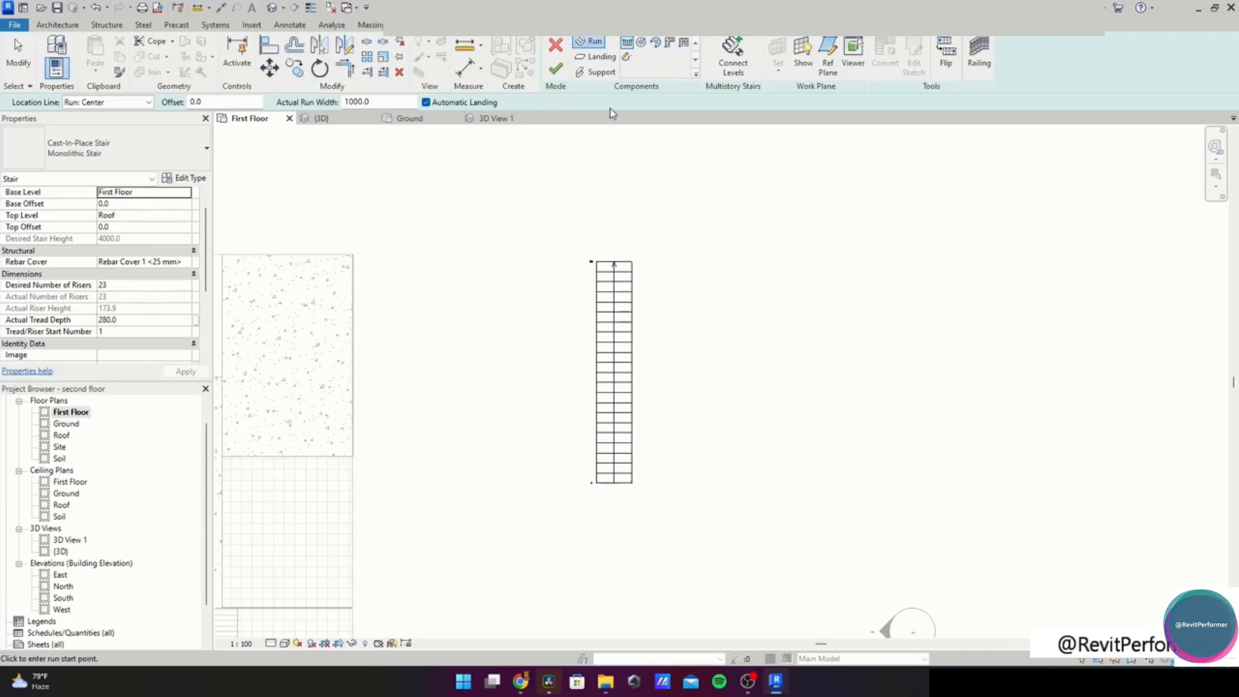
{"action": "left_click", "coordinate": [564, 73]}
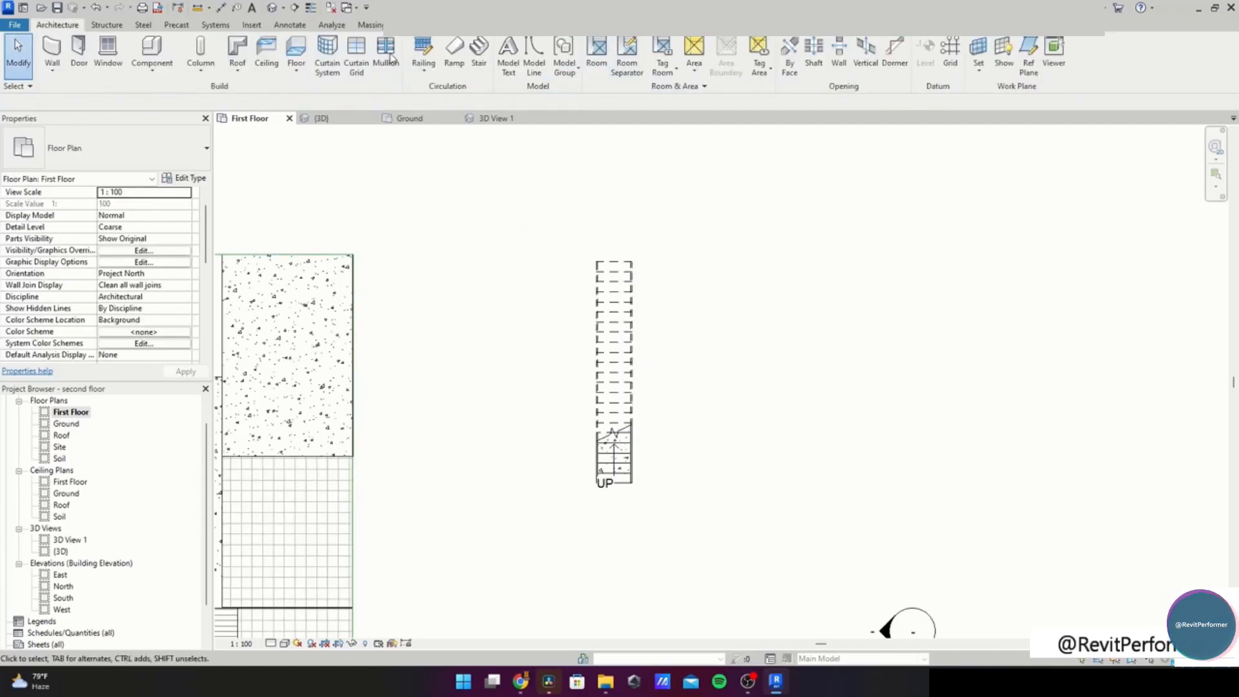
Start a second monolithic stair and set its desired number of risers to 15, accepting the riser height warning
{"action": "left_click", "coordinate": [479, 52]}
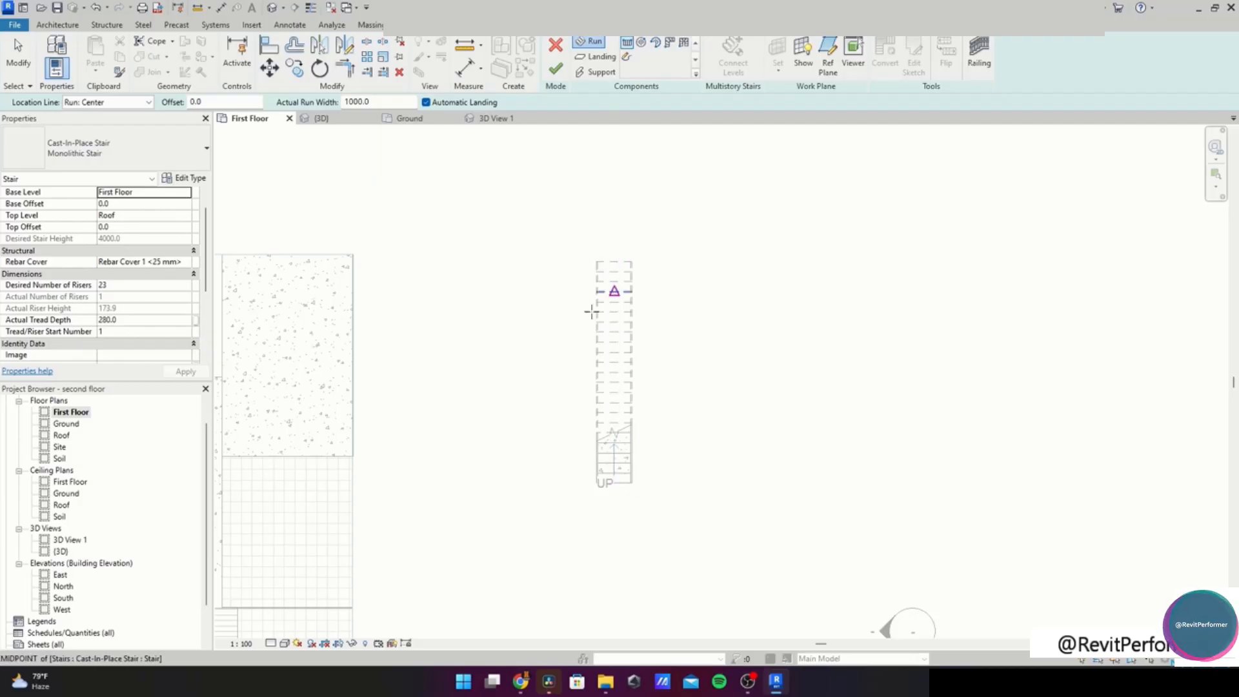
{"action": "left_click", "coordinate": [121, 285]}
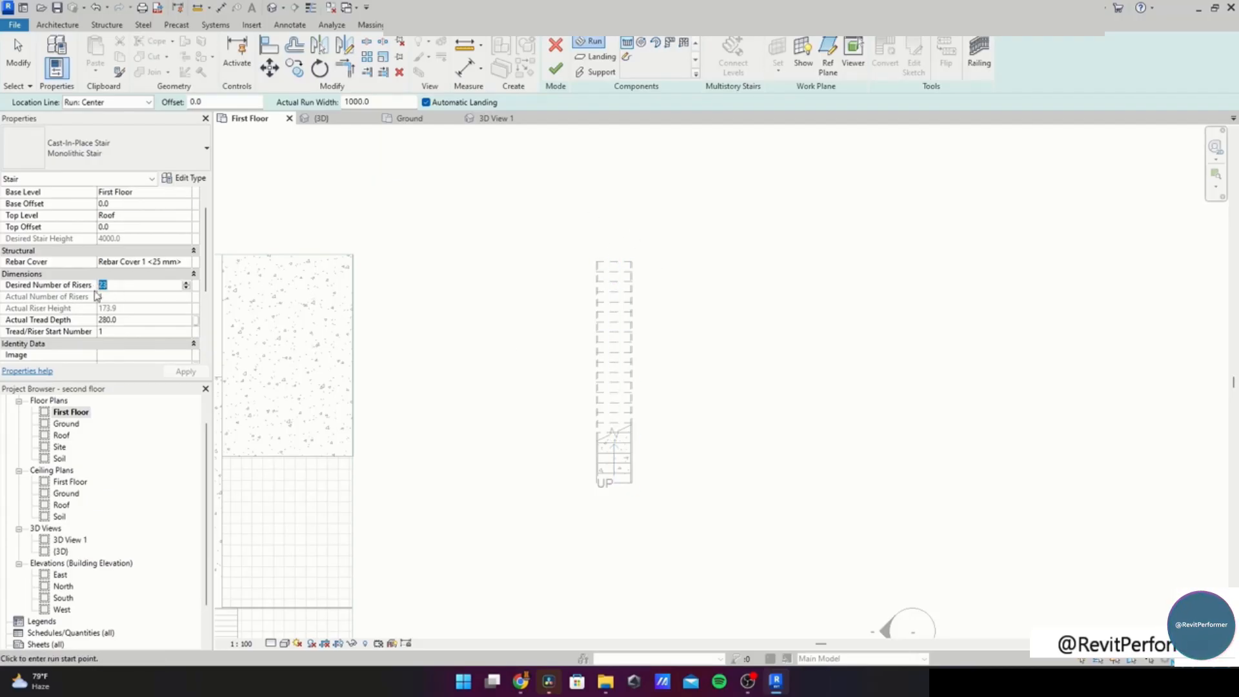
{"action": "type", "text": "2315"}
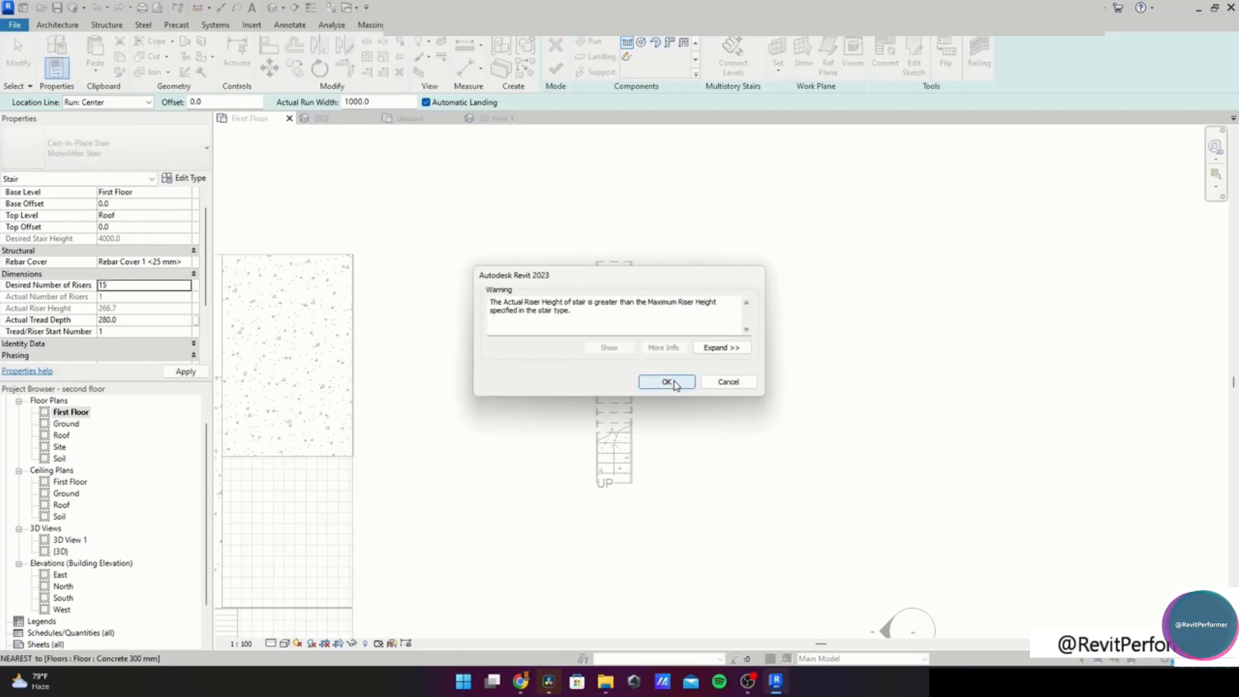
{"action": "left_click", "coordinate": [666, 382]}
{"action": "left_click", "coordinate": [712, 485]}
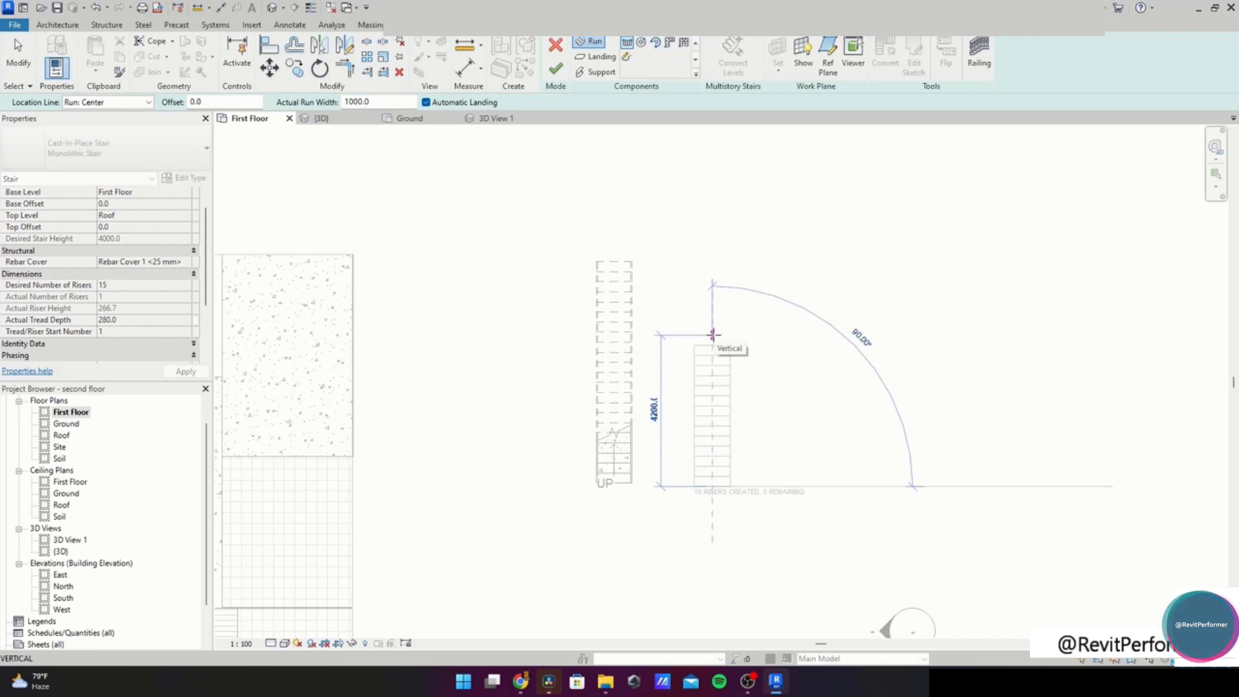
{"action": "key", "text": "Escape"}
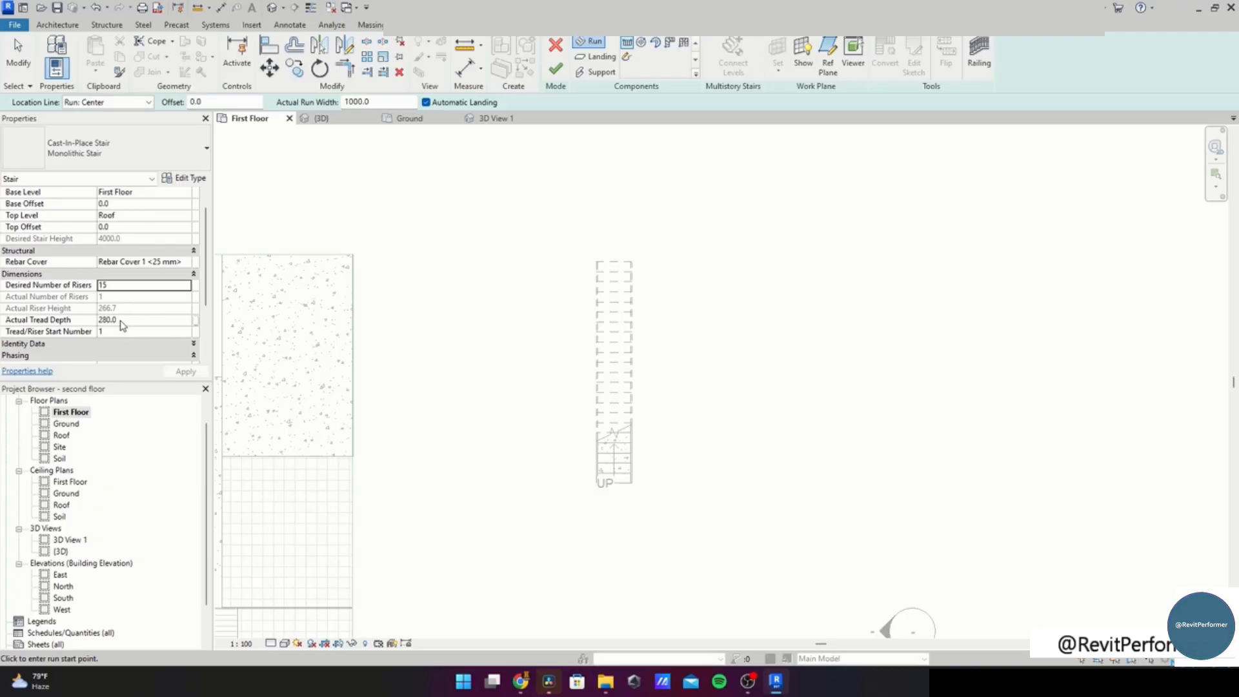
Set the tread depth to 350 mm and complete the stair with a straight 15-riser run beside the first stair
{"action": "double_click", "coordinate": [109, 320]}
{"action": "type", "text": "350"}
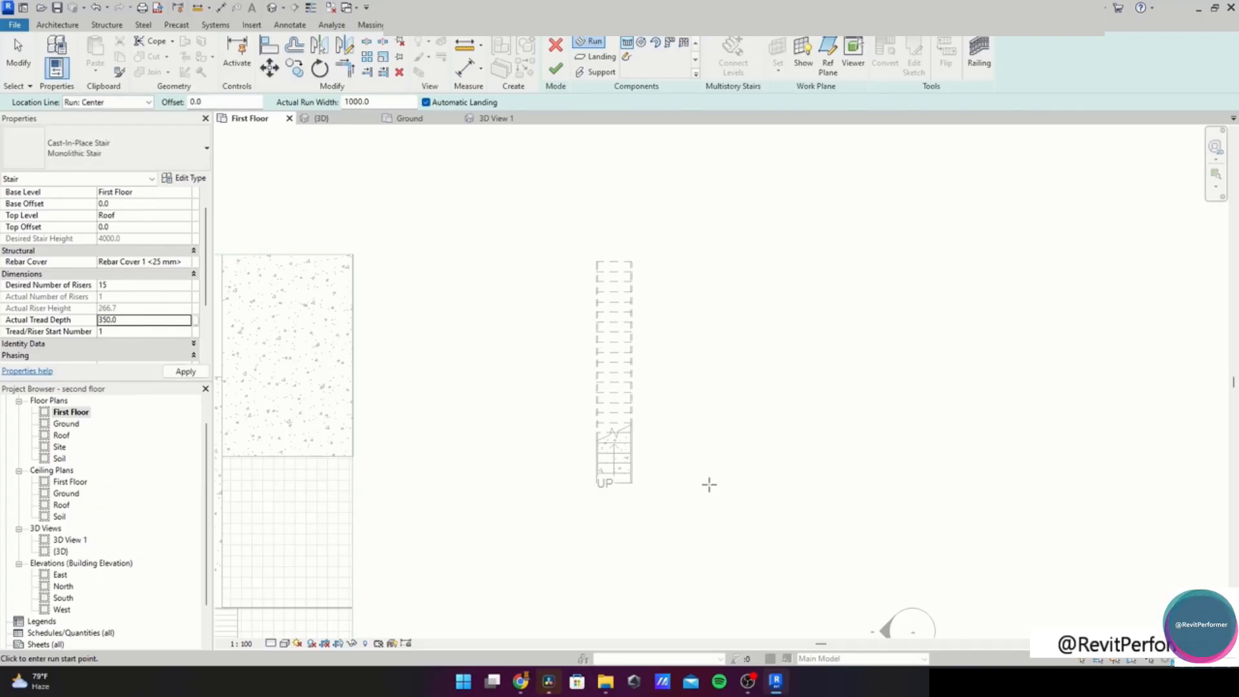
{"action": "left_click", "coordinate": [707, 484]}
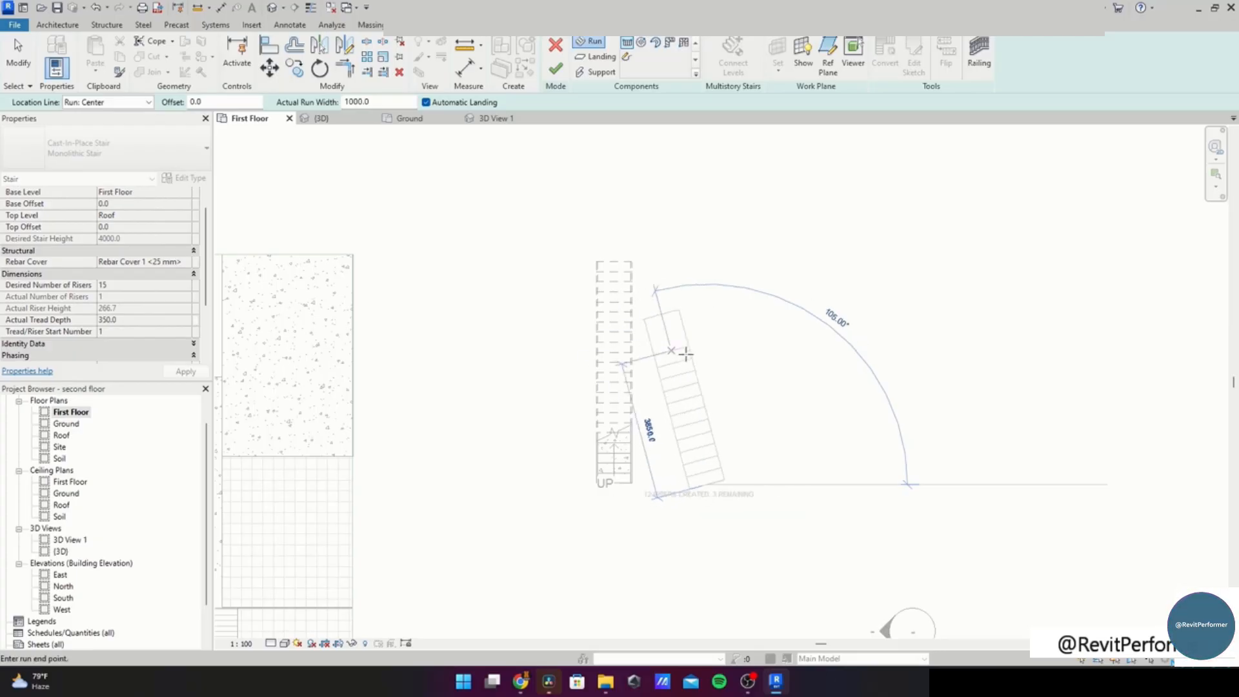
{"action": "scroll", "coordinate": [672, 354], "scroll_direction": "up", "scroll_amount": 3}
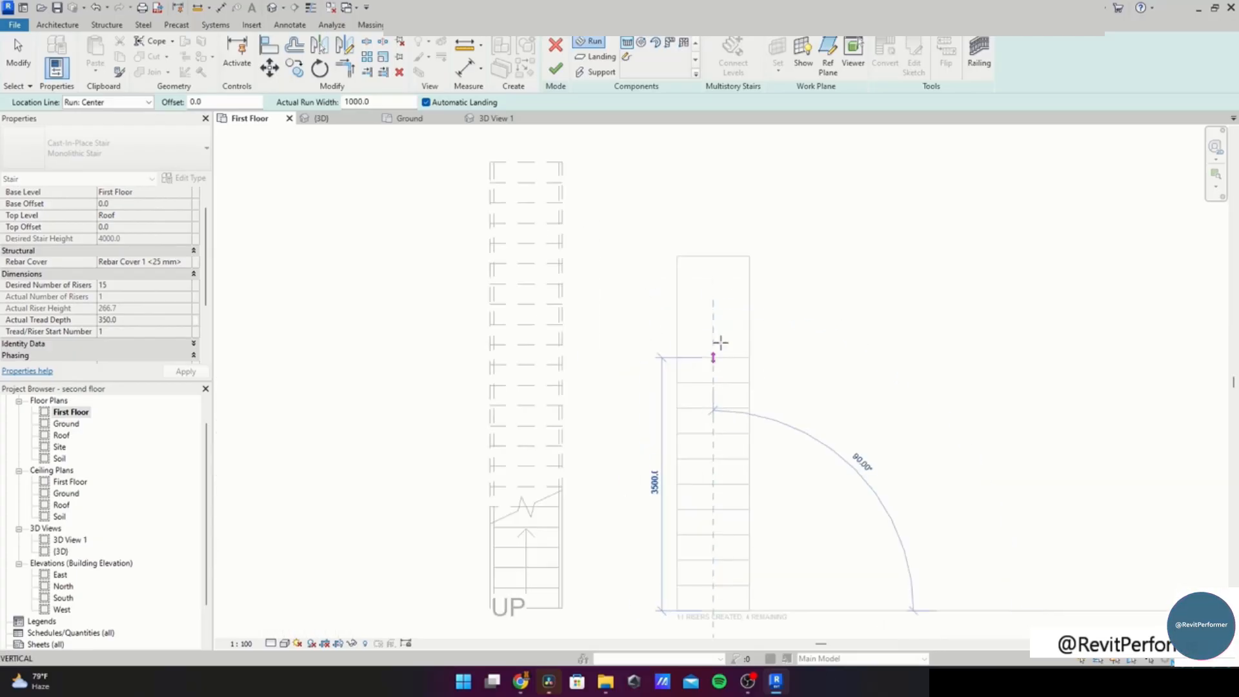
{"action": "left_click", "coordinate": [713, 247]}
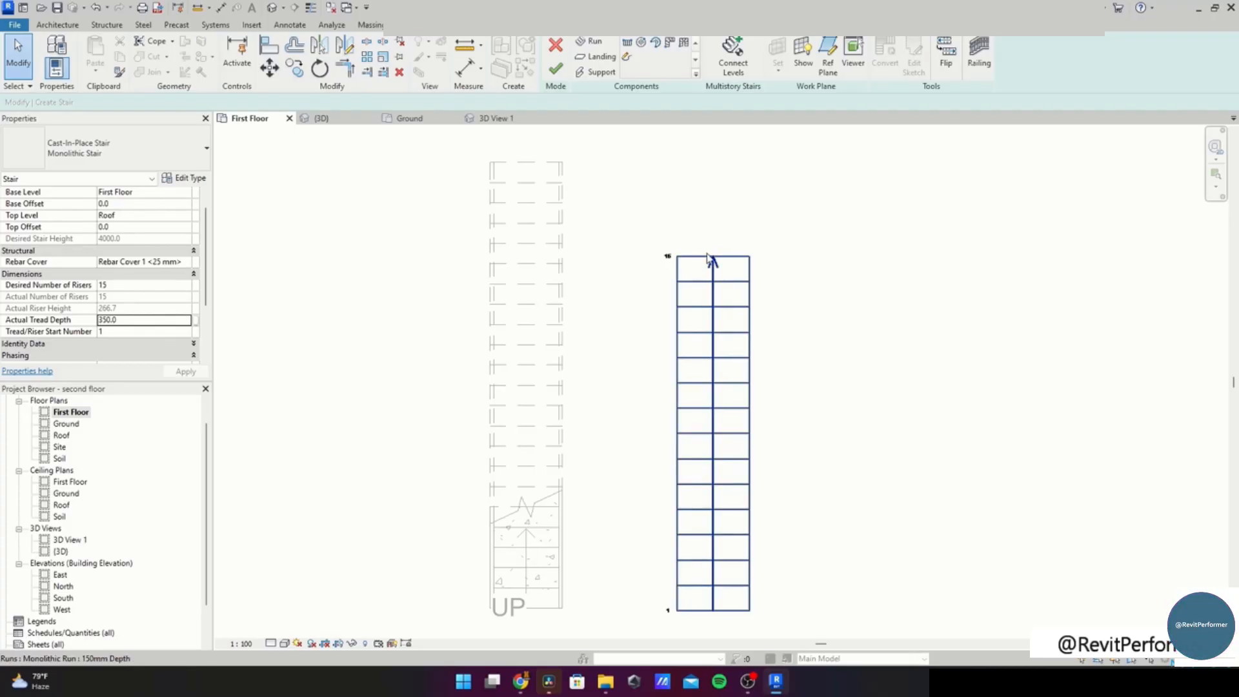
{"action": "left_click", "coordinate": [824, 232]}
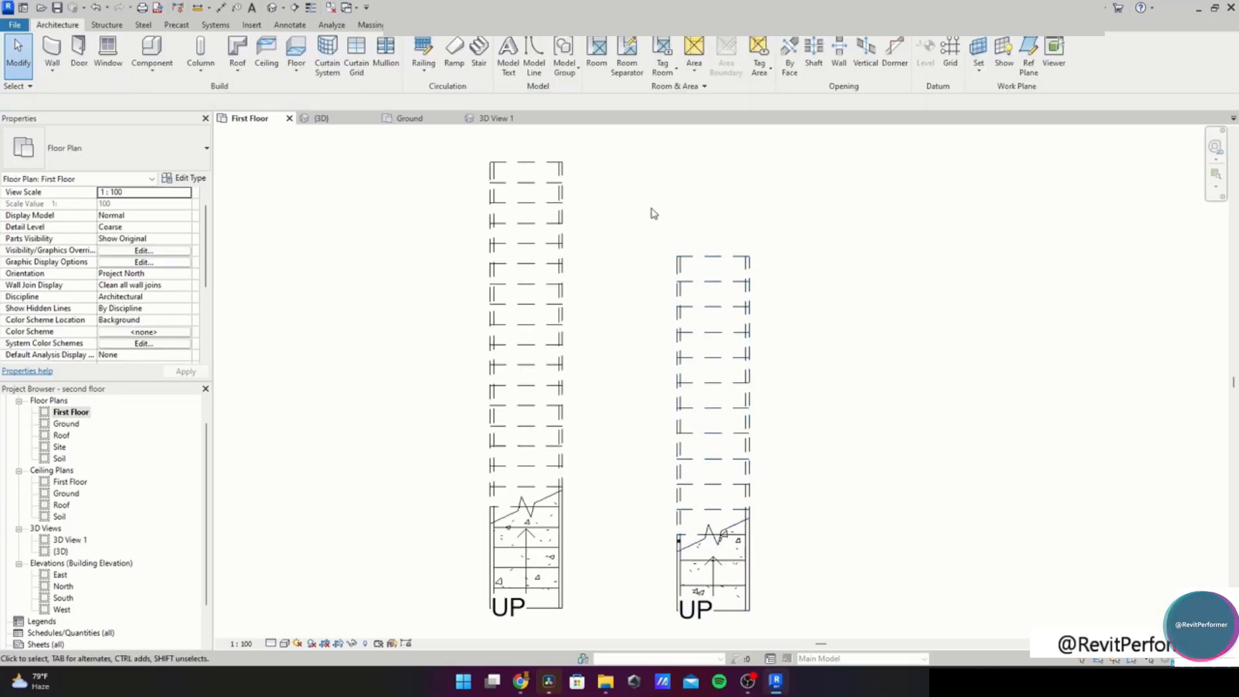
Start a third stair with a sketched run and draw a straight vertical boundary line about 5000 mm long beside the second stair
{"action": "scroll", "coordinate": [661, 232], "scroll_direction": "down", "scroll_amount": 1}
{"action": "middle_click_drag", "start_coordinate": [662, 232], "coordinate": [658, 307]}
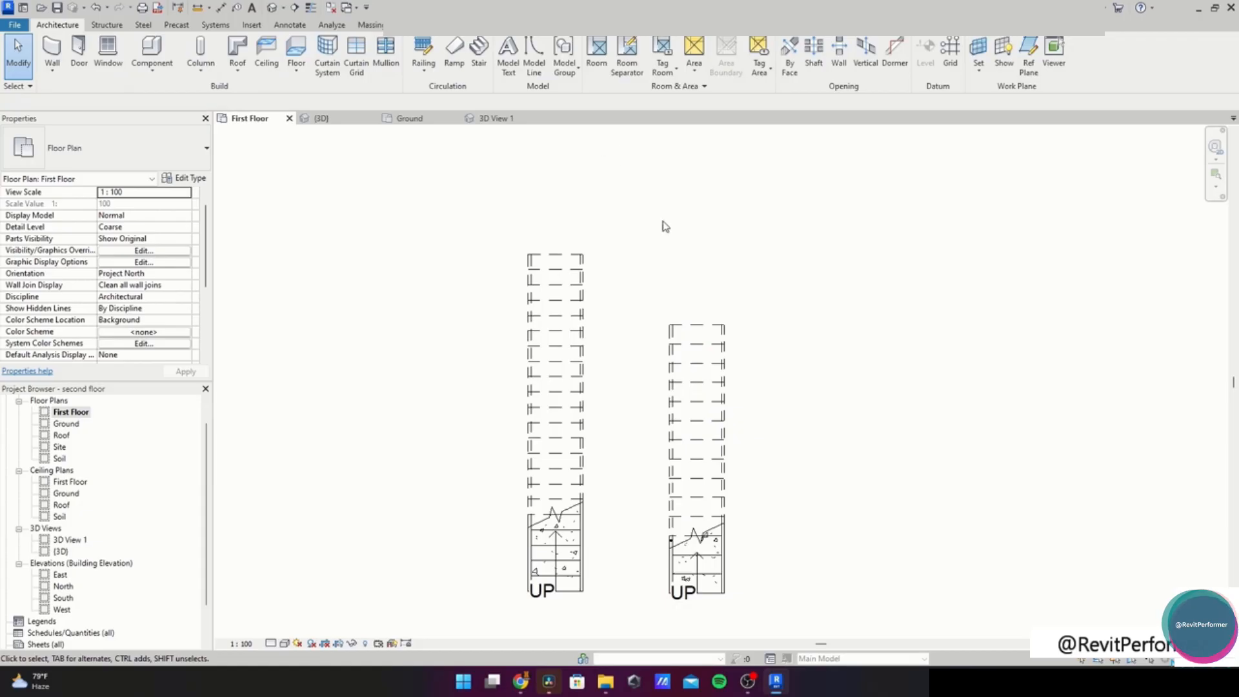
{"action": "left_click", "coordinate": [478, 61]}
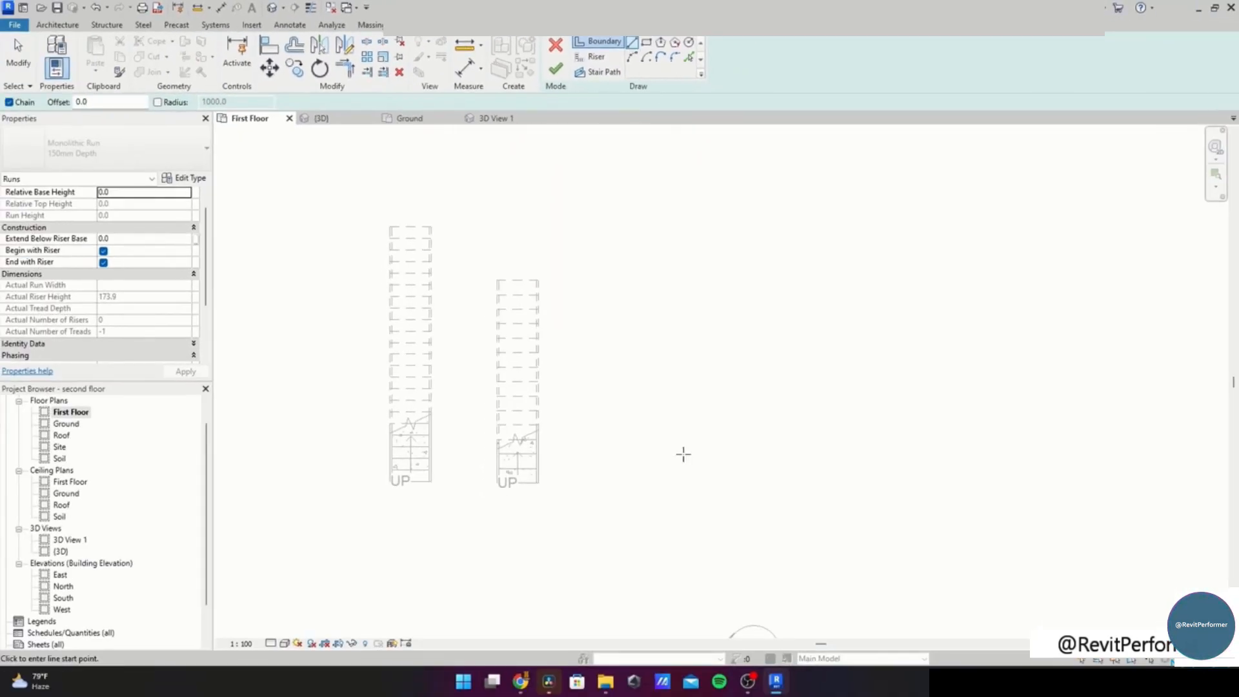
{"action": "scroll", "coordinate": [647, 478], "scroll_direction": "up", "scroll_amount": 2}
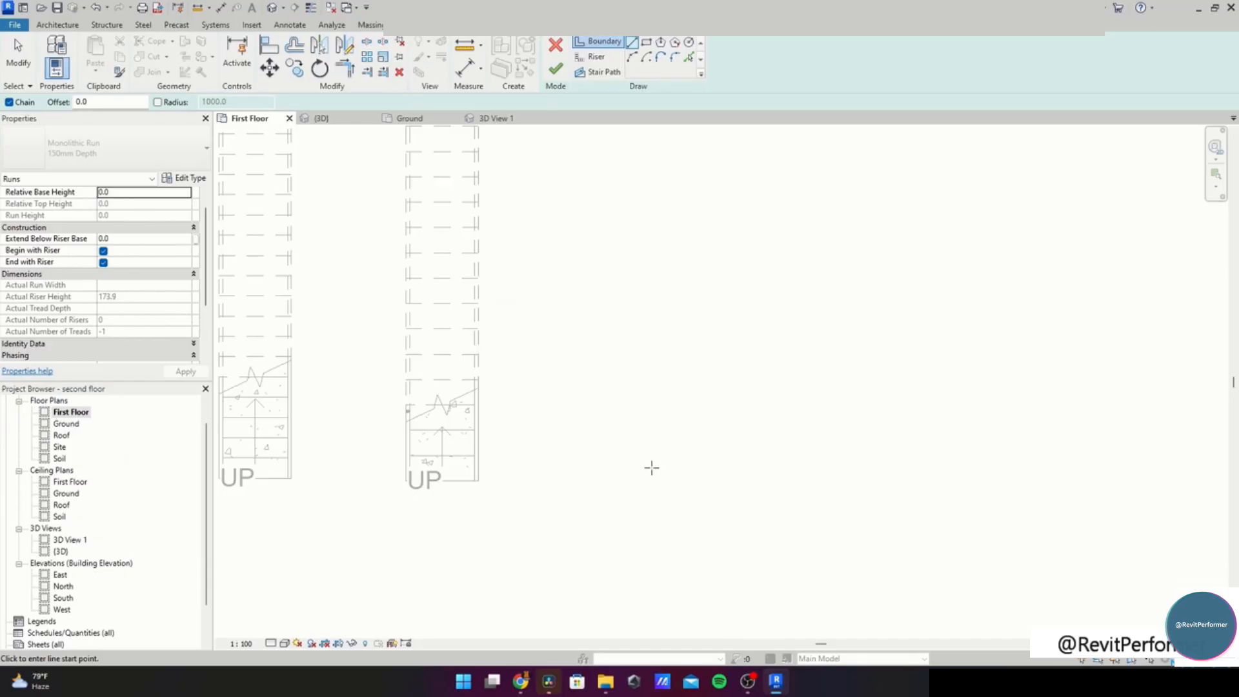
{"action": "left_click", "coordinate": [643, 479]}
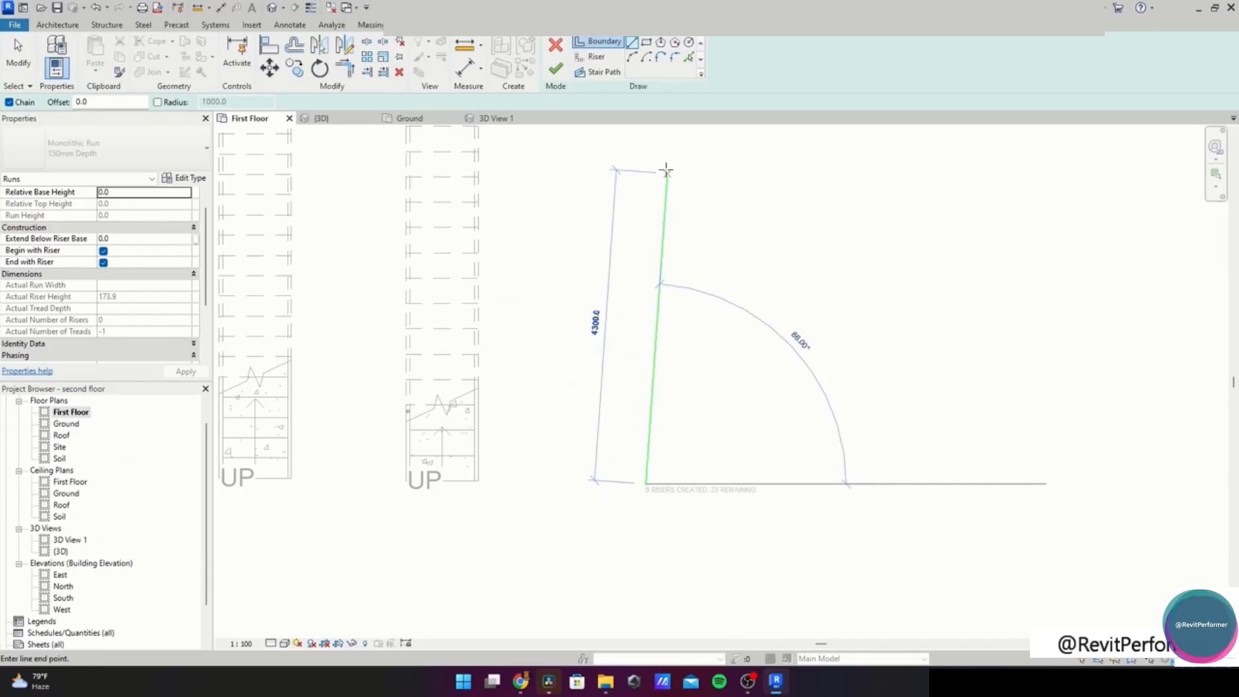
{"action": "middle_click_drag", "start_coordinate": [659, 149], "coordinate": [639, 354]}
{"action": "left_click", "coordinate": [644, 386]}
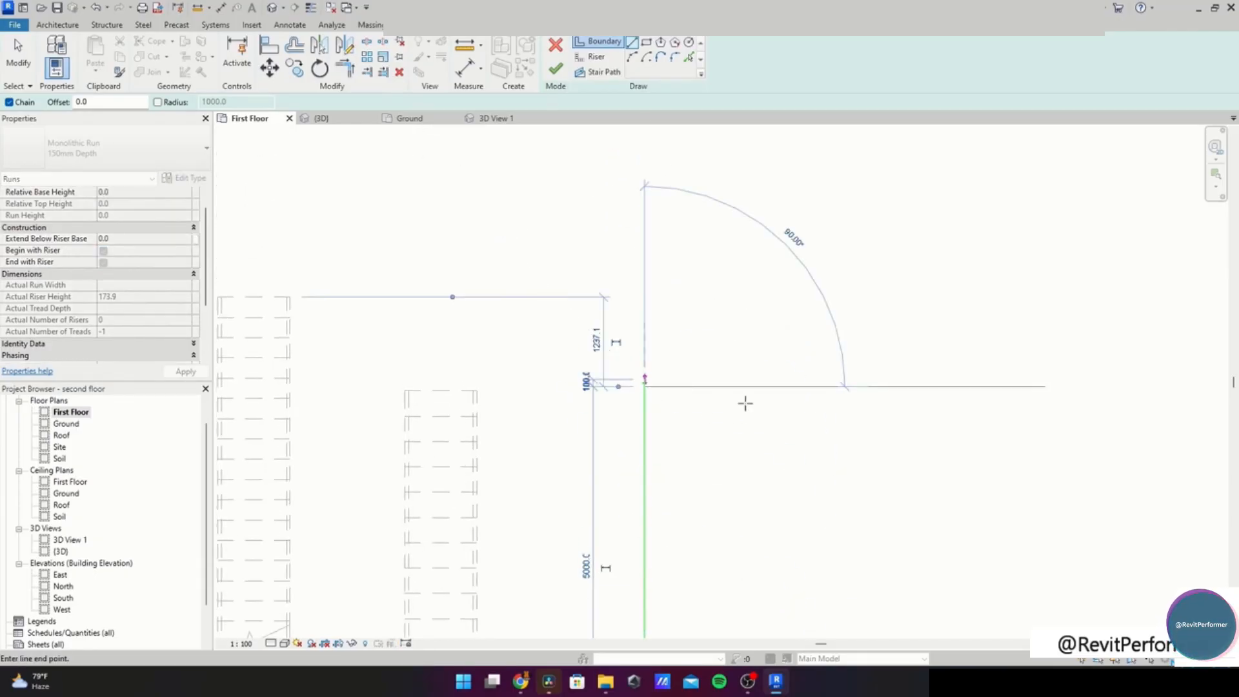
{"action": "key", "text": "Escape"}
{"action": "middle_click_drag", "start_coordinate": [711, 432], "coordinate": [672, 210]}
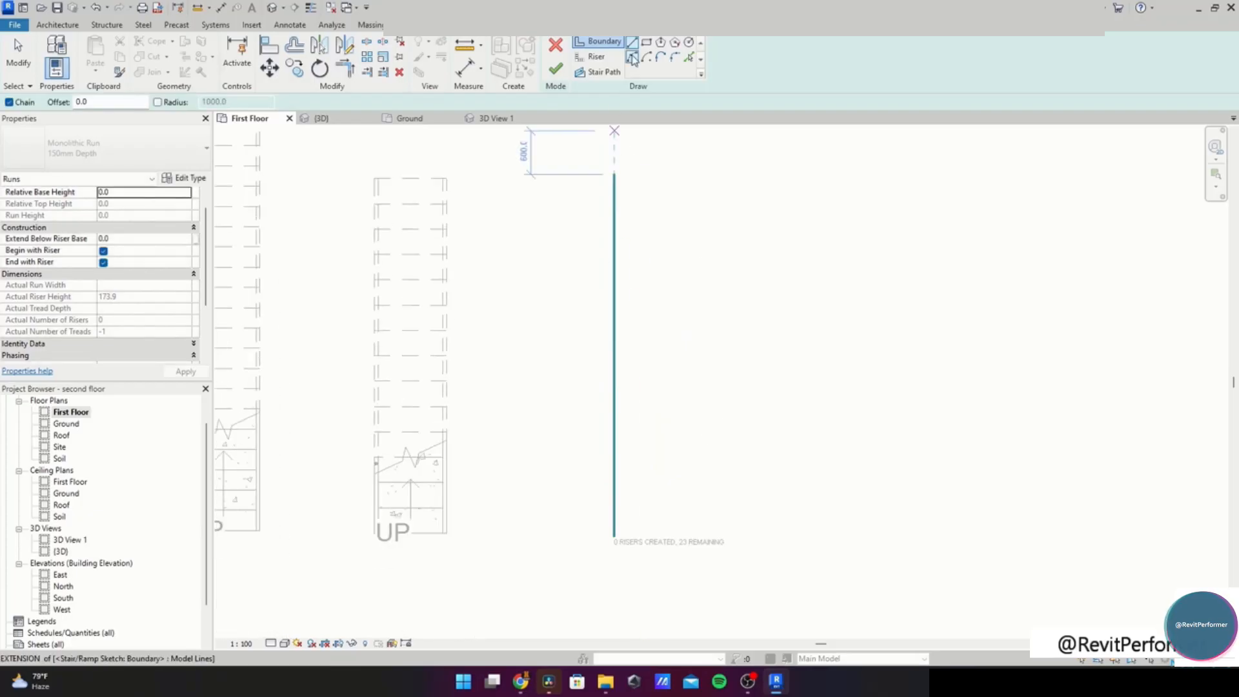
Offset a copy of the boundary line by 1000 mm and draw the first riser line between the two boundaries' lower ends
{"action": "left_click", "coordinate": [292, 50]}
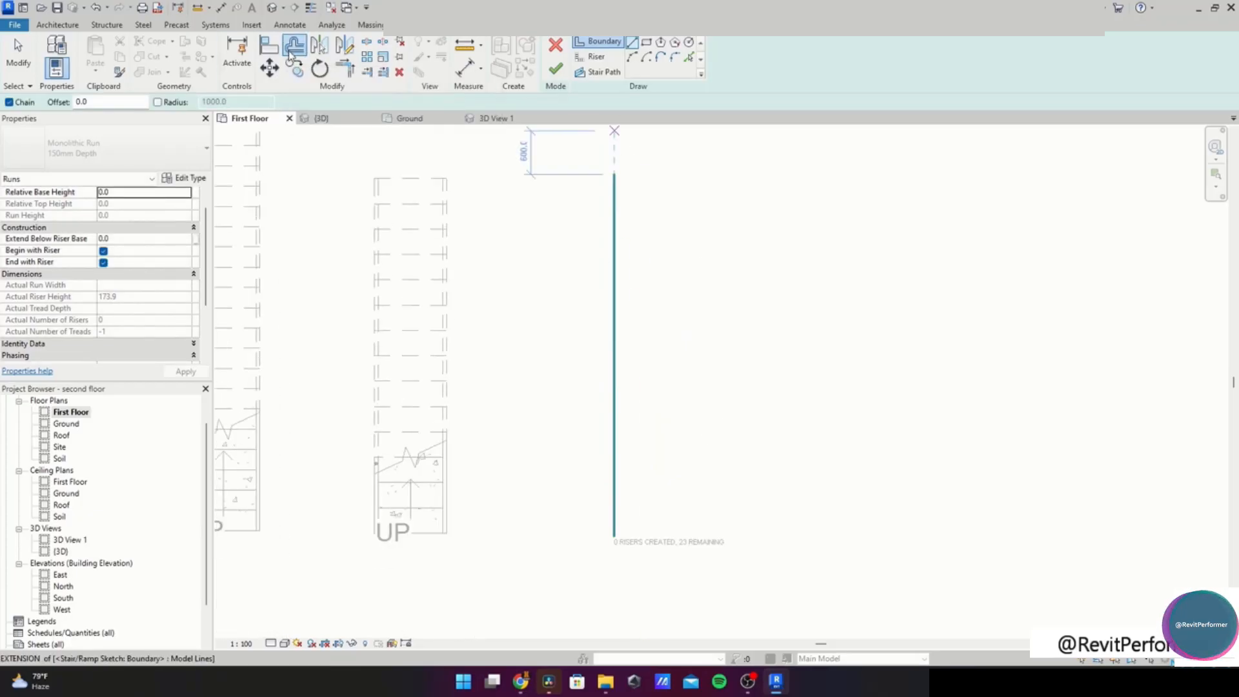
{"action": "left_click", "coordinate": [624, 319]}
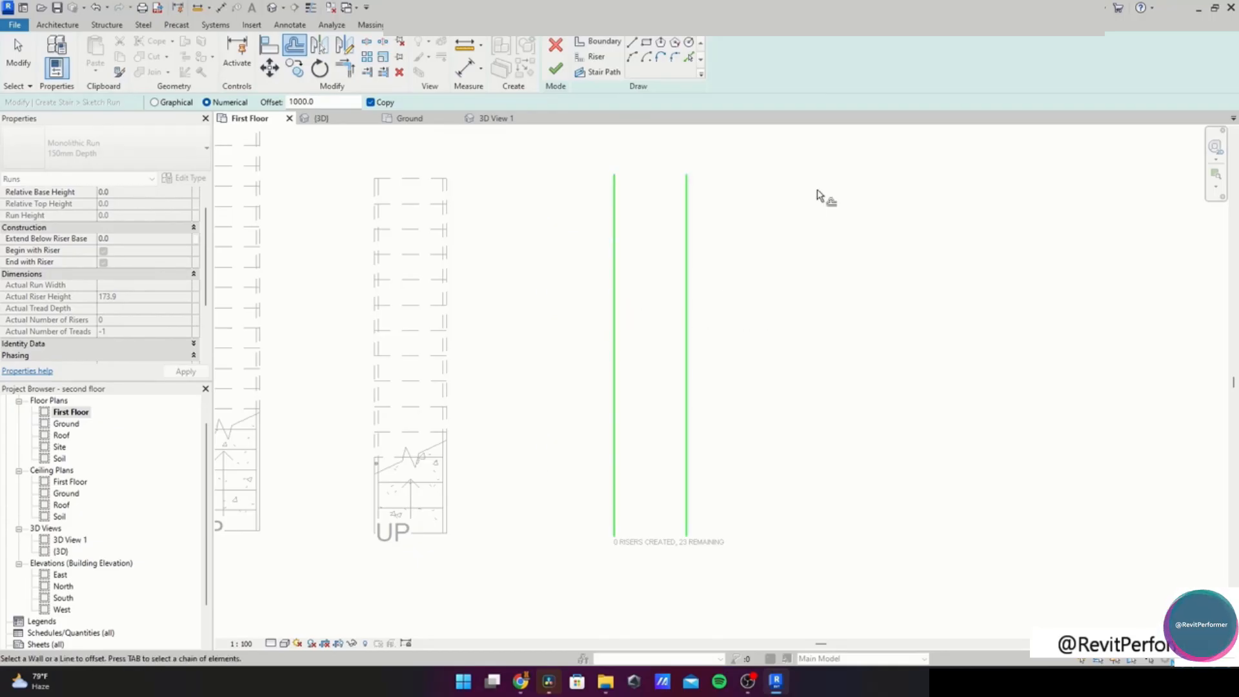
{"action": "key", "text": "Escape"}
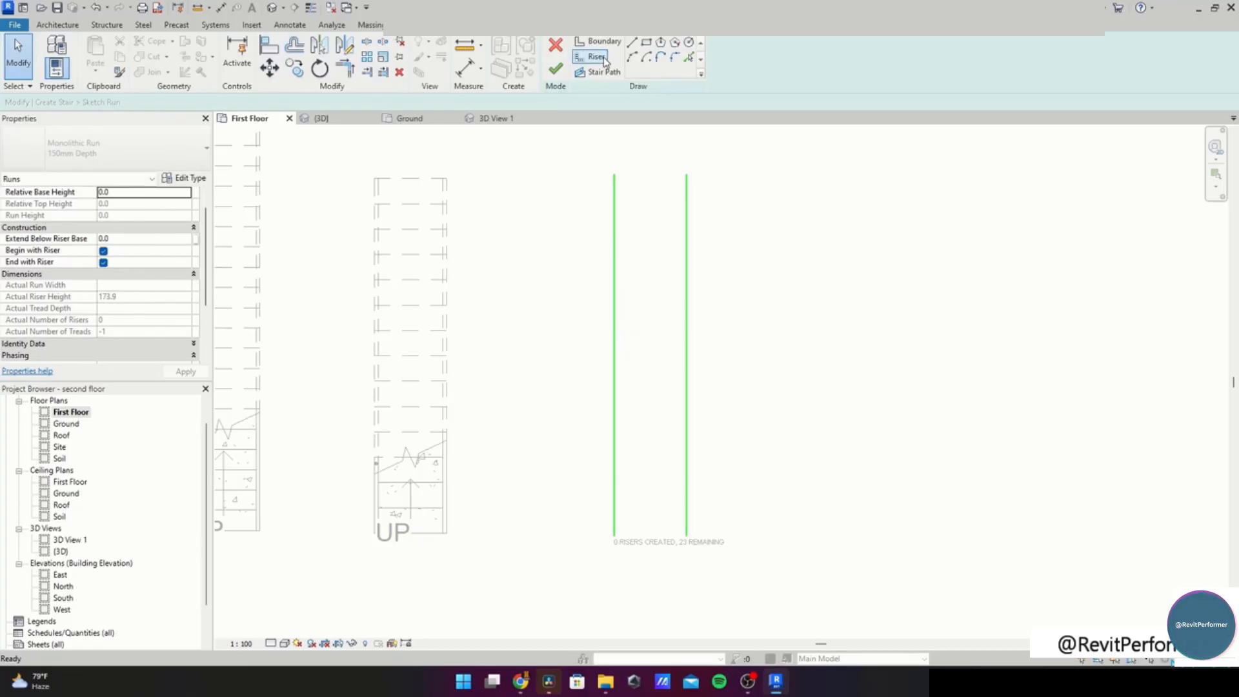
{"action": "left_click", "coordinate": [595, 58]}
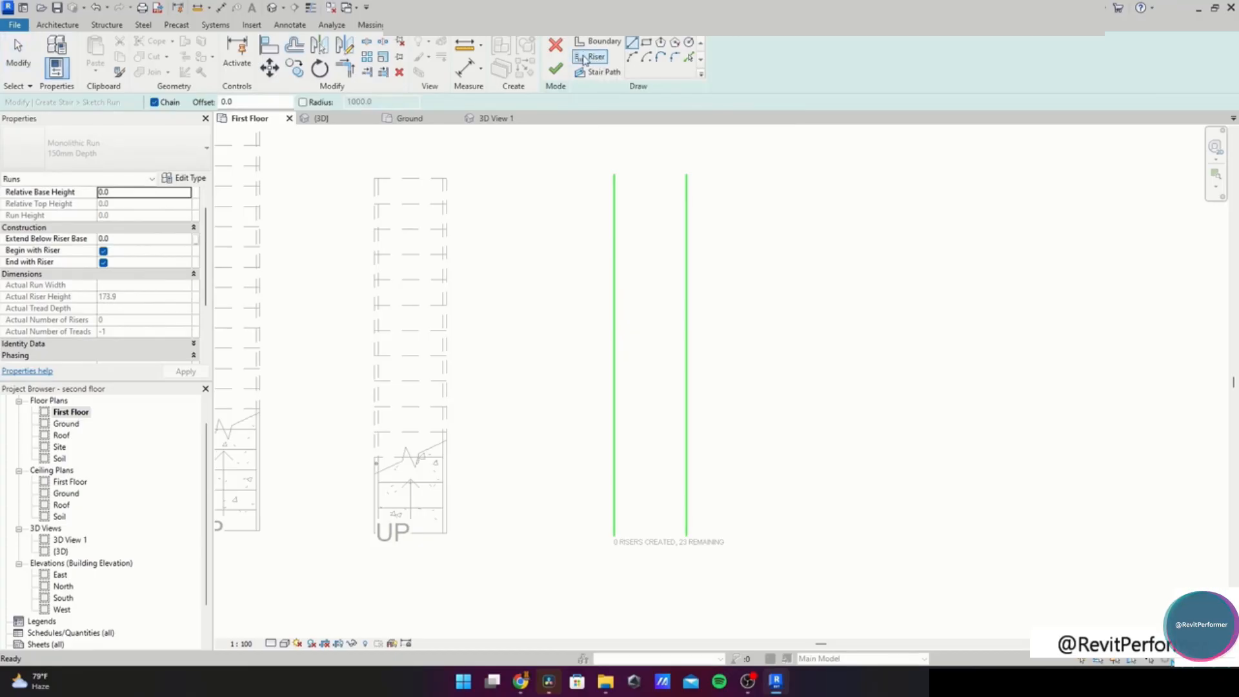
{"action": "left_click", "coordinate": [614, 535]}
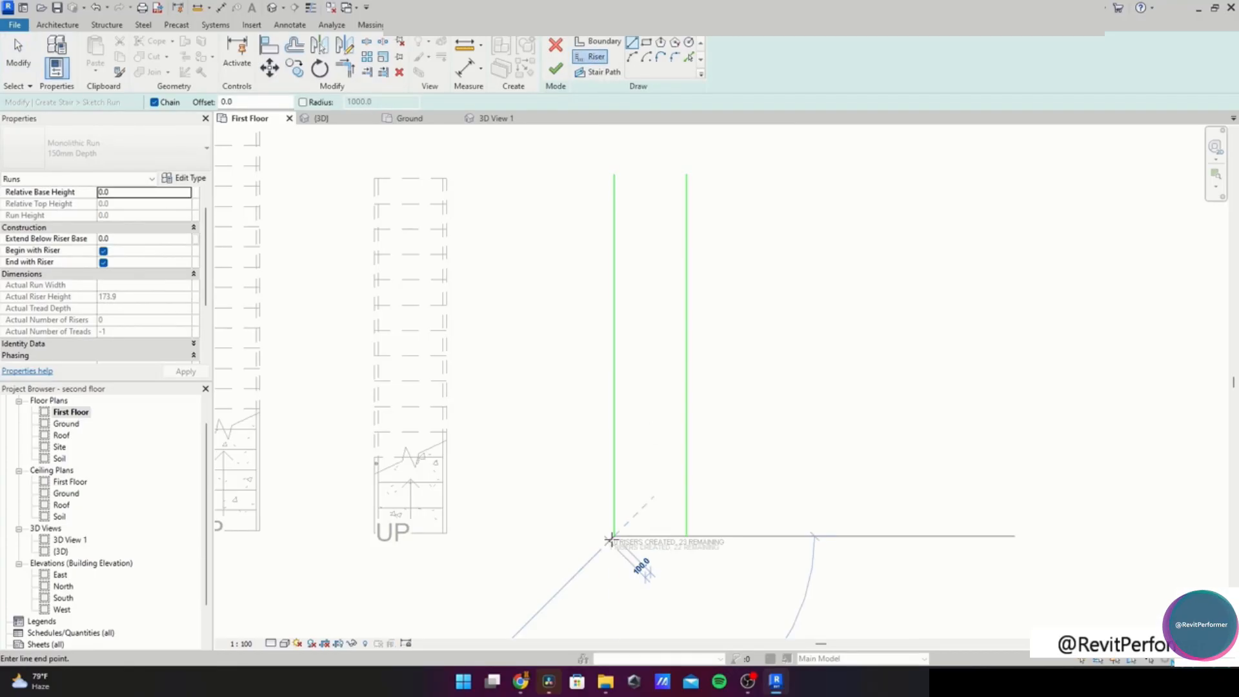
{"action": "left_click", "coordinate": [686, 536]}
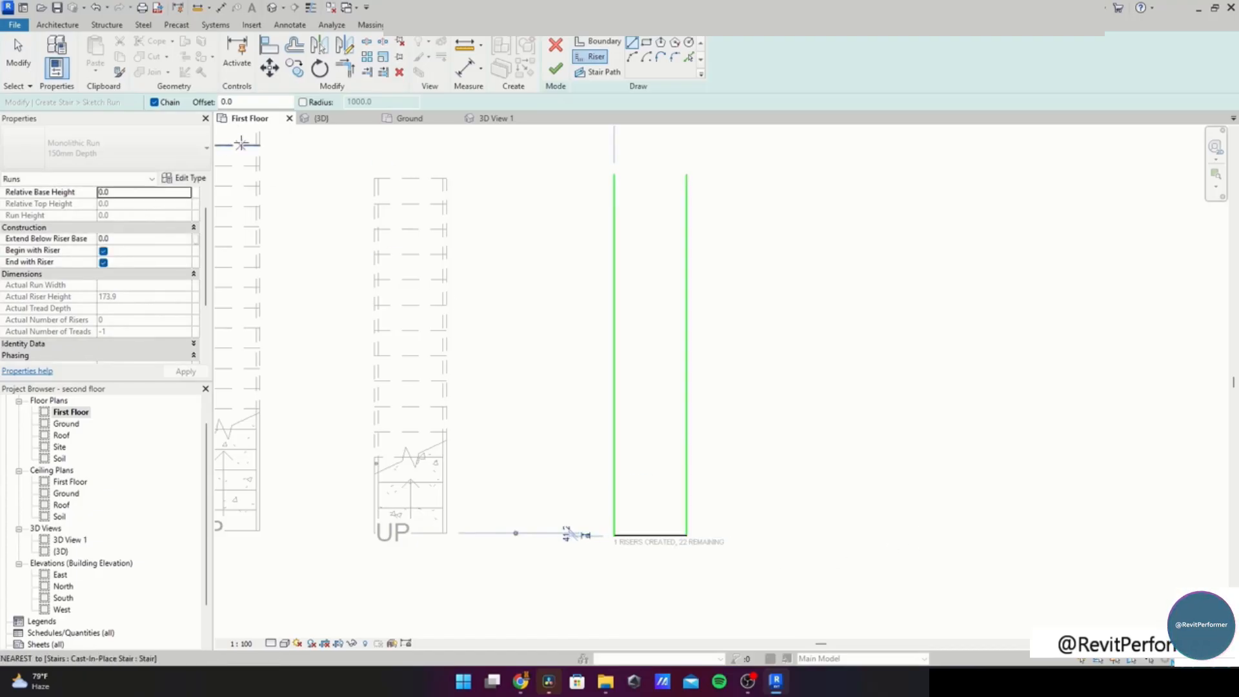
Repeatedly offset copies of the riser line upward by 250 mm until 21 risers fill the space between the boundary lines
{"action": "left_click", "coordinate": [287, 48]}
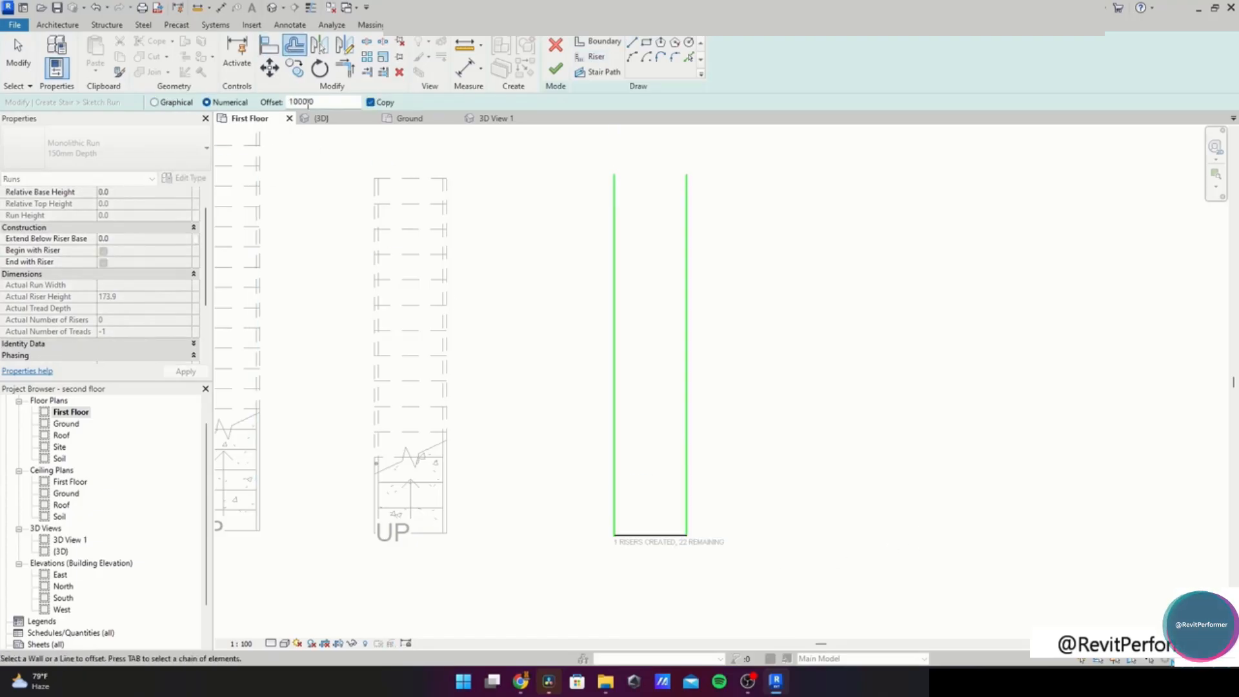
{"action": "type", "text": "2500"}
{"action": "left_click", "coordinate": [659, 535]}
{"action": "left_click", "coordinate": [659, 498]}
{"action": "left_click", "coordinate": [653, 481]}
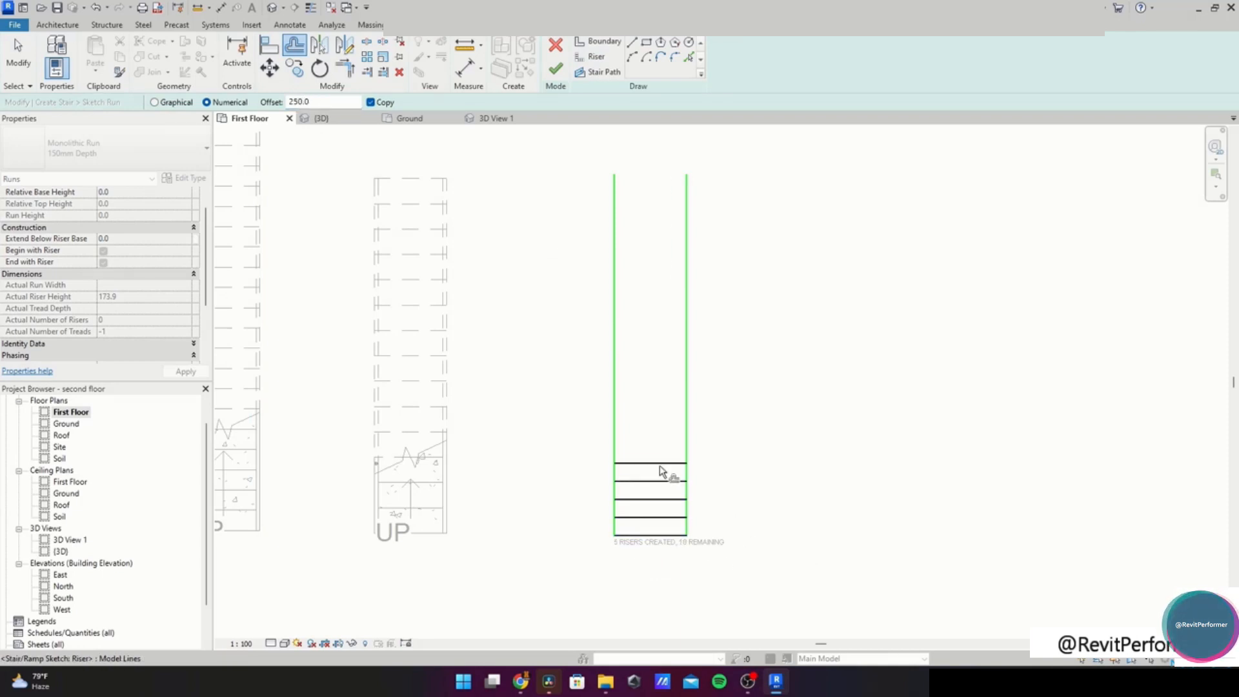
{"action": "left_click", "coordinate": [659, 427]}
{"action": "left_click", "coordinate": [659, 405]}
{"action": "left_click", "coordinate": [661, 356]}
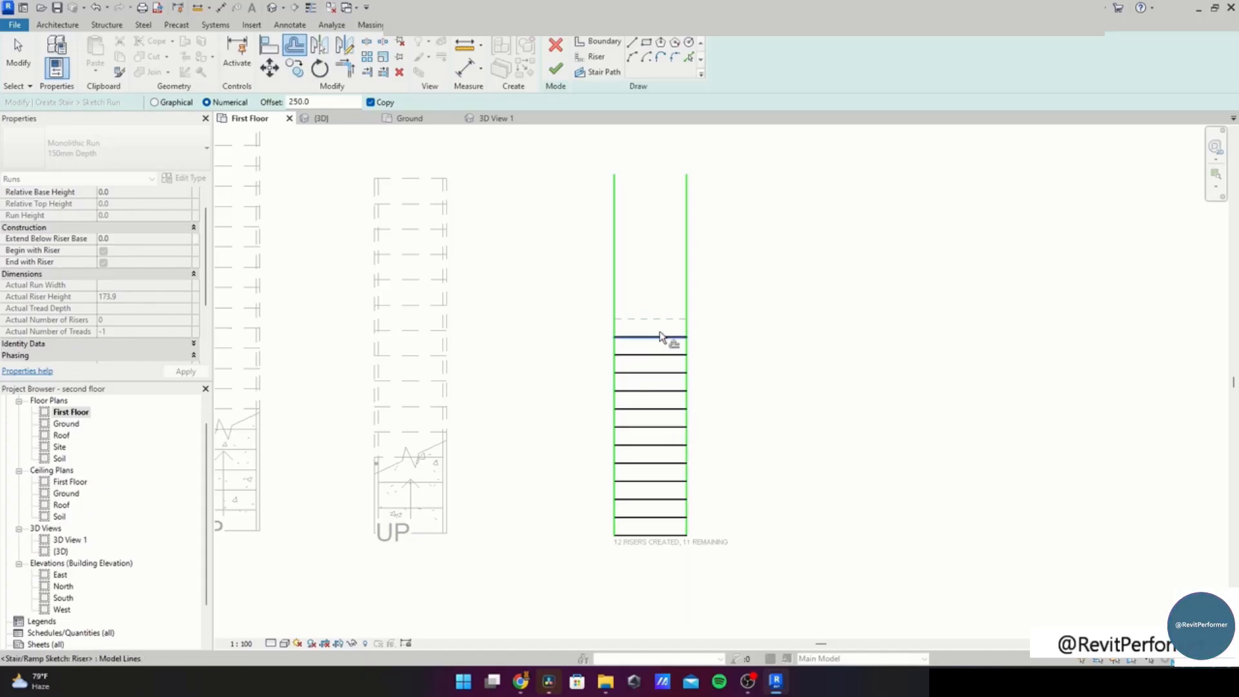
{"action": "left_click", "coordinate": [653, 322]}
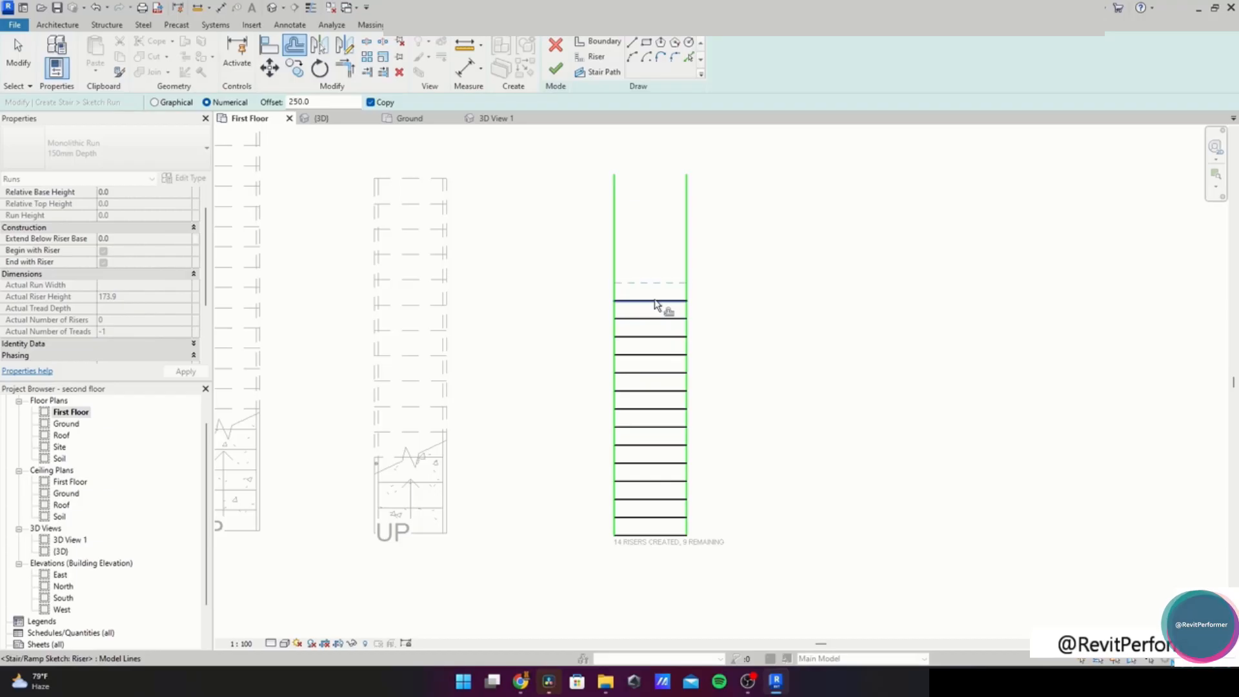
{"action": "left_click", "coordinate": [660, 286]}
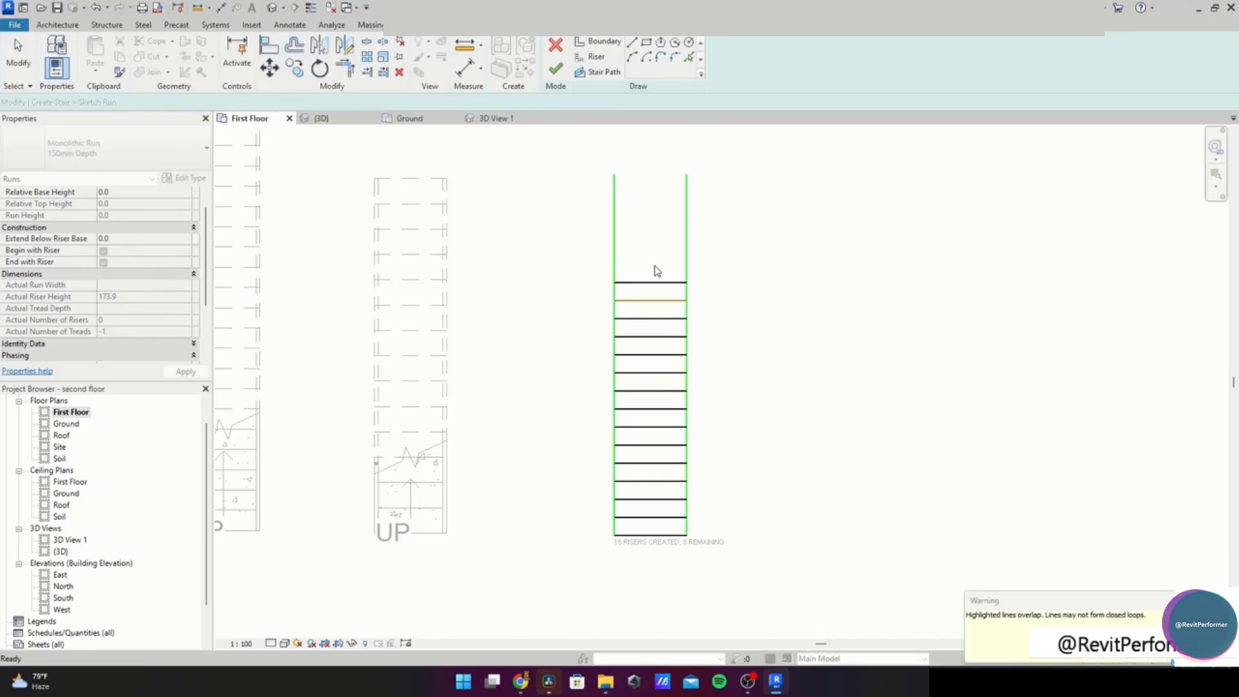
{"action": "left_click", "coordinate": [660, 284]}
{"action": "left_click", "coordinate": [660, 243]}
{"action": "left_click", "coordinate": [661, 226]}
{"action": "left_click", "coordinate": [661, 208]}
{"action": "left_click", "coordinate": [662, 190]}
Draw the stair path up the middle from the lowest to the highest riser, and finish the sketched run and the stair
{"action": "left_click", "coordinate": [599, 76]}
{"action": "left_click", "coordinate": [650, 536]}
{"action": "left_click", "coordinate": [650, 174]}
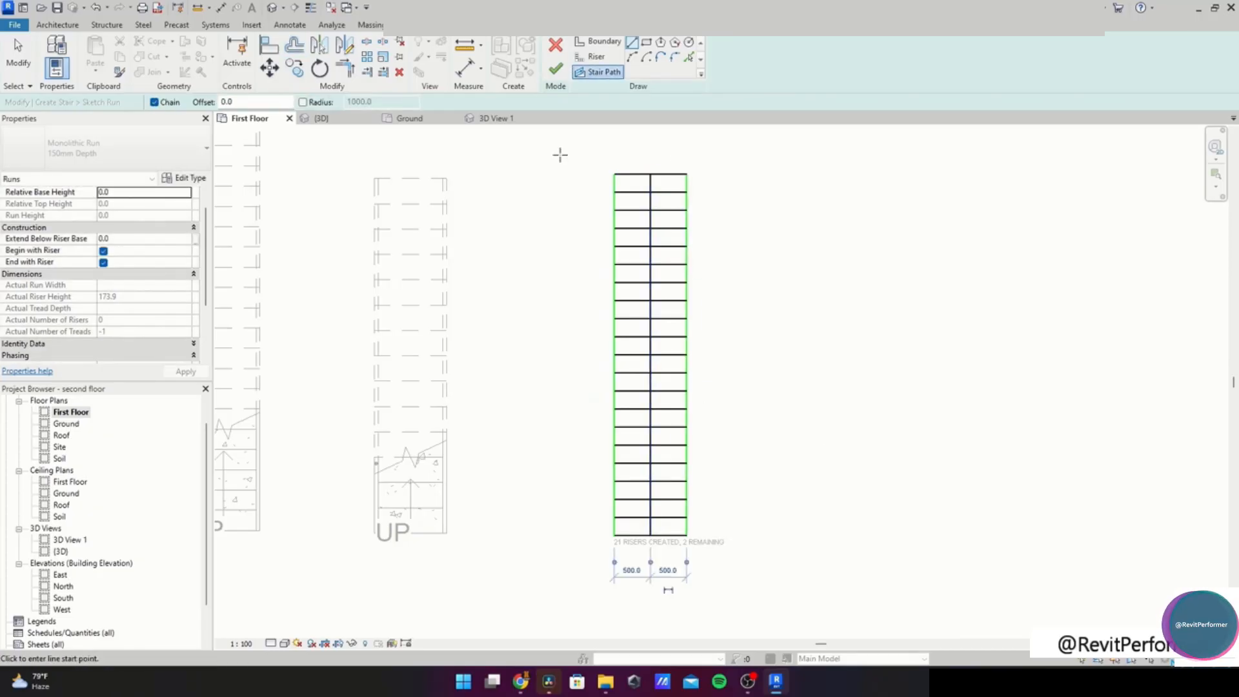
{"action": "left_click", "coordinate": [555, 64]}
{"action": "left_click", "coordinate": [675, 141]}
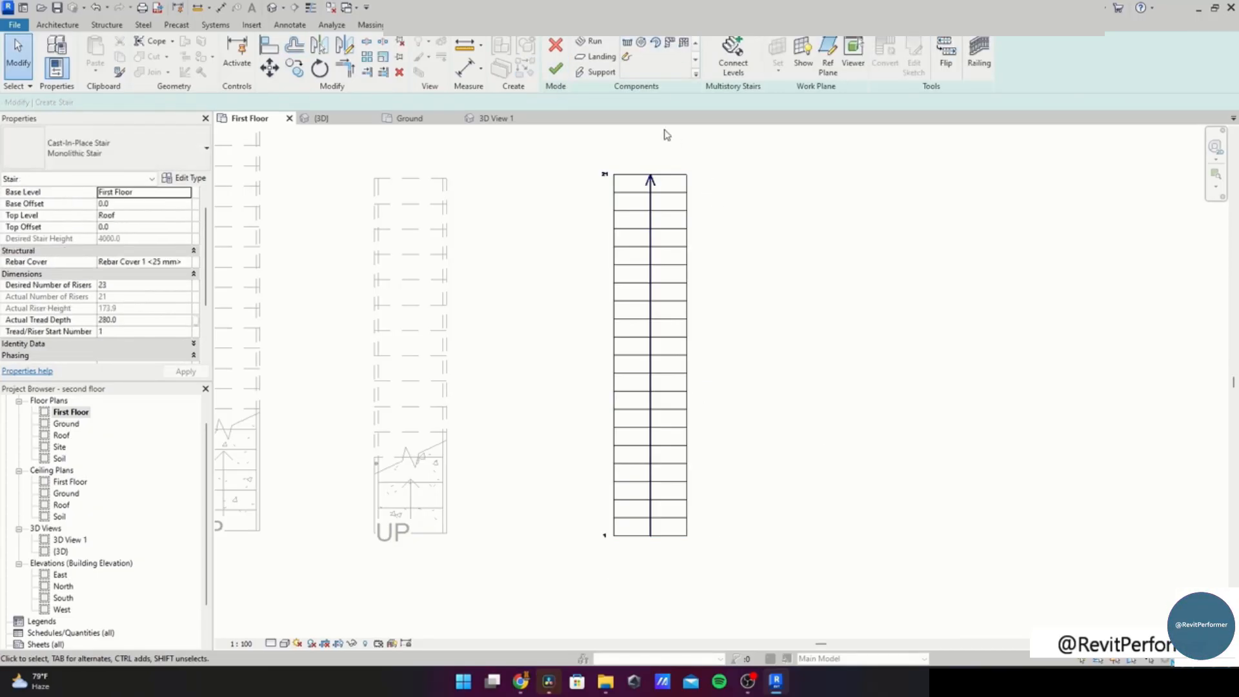
{"action": "left_click", "coordinate": [650, 186]}
{"action": "left_click", "coordinate": [555, 69]}
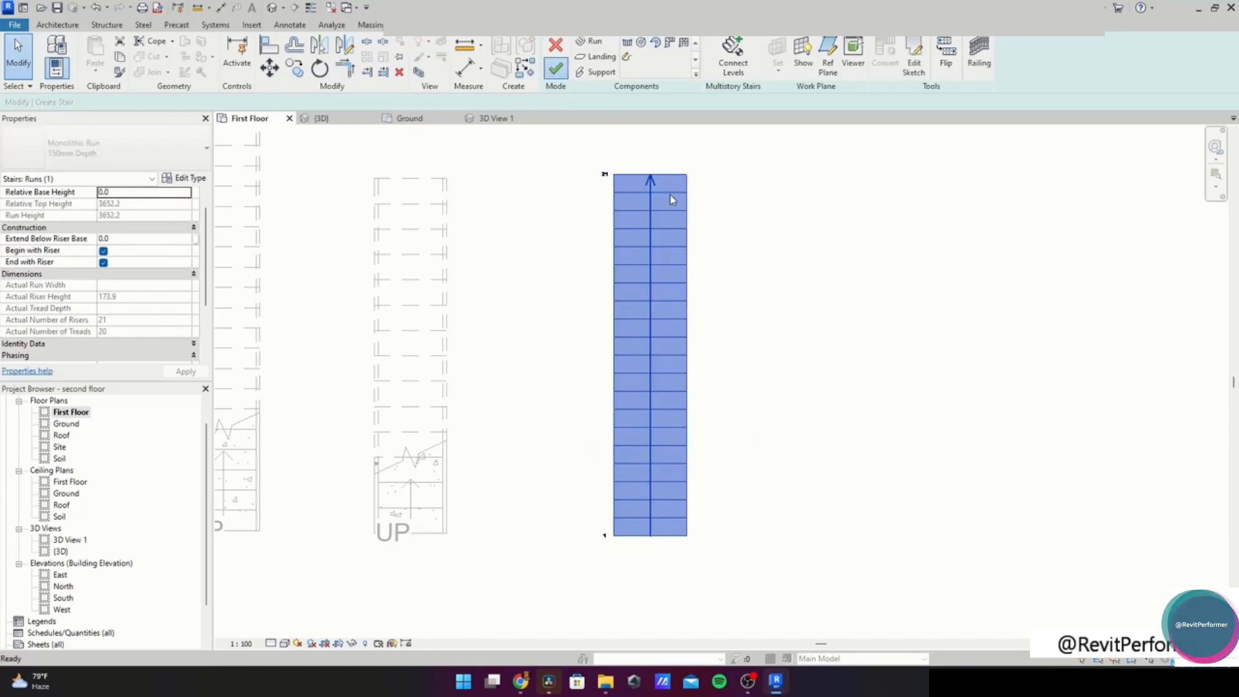
{"action": "scroll", "coordinate": [762, 326], "scroll_direction": "down", "scroll_amount": 1}
{"action": "left_click", "coordinate": [779, 335]}
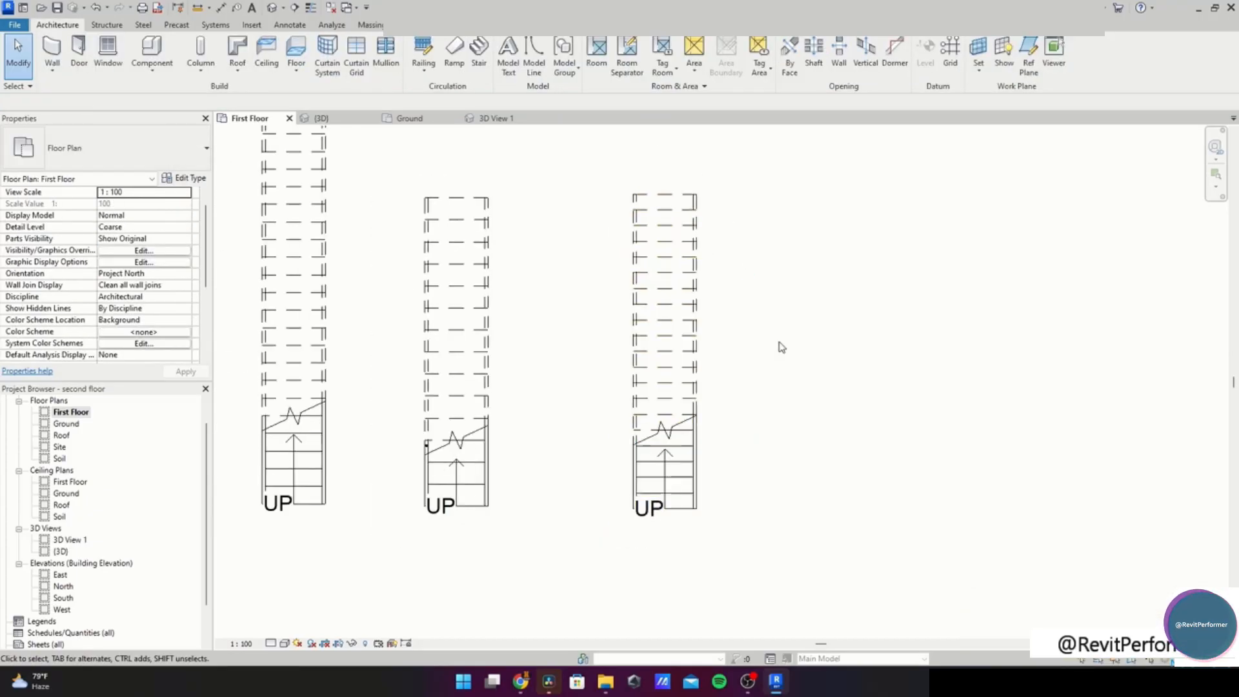
Examine the three finished stairs close up in the 3D view
{"action": "scroll", "coordinate": [545, 235], "scroll_direction": "down", "scroll_amount": 1}
{"action": "middle_click_drag", "start_coordinate": [642, 337], "coordinate": [638, 345]}
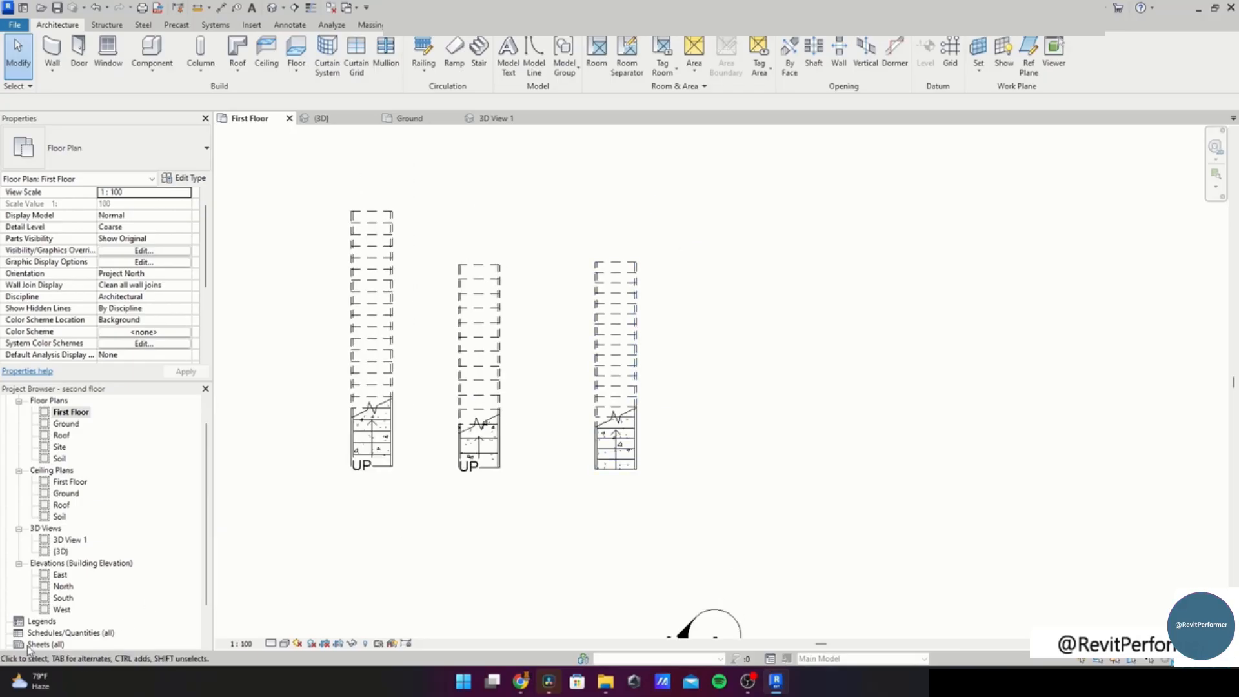
{"action": "double_click", "coordinate": [57, 552]}
{"action": "scroll", "coordinate": [697, 523], "scroll_direction": "up", "scroll_amount": 5}
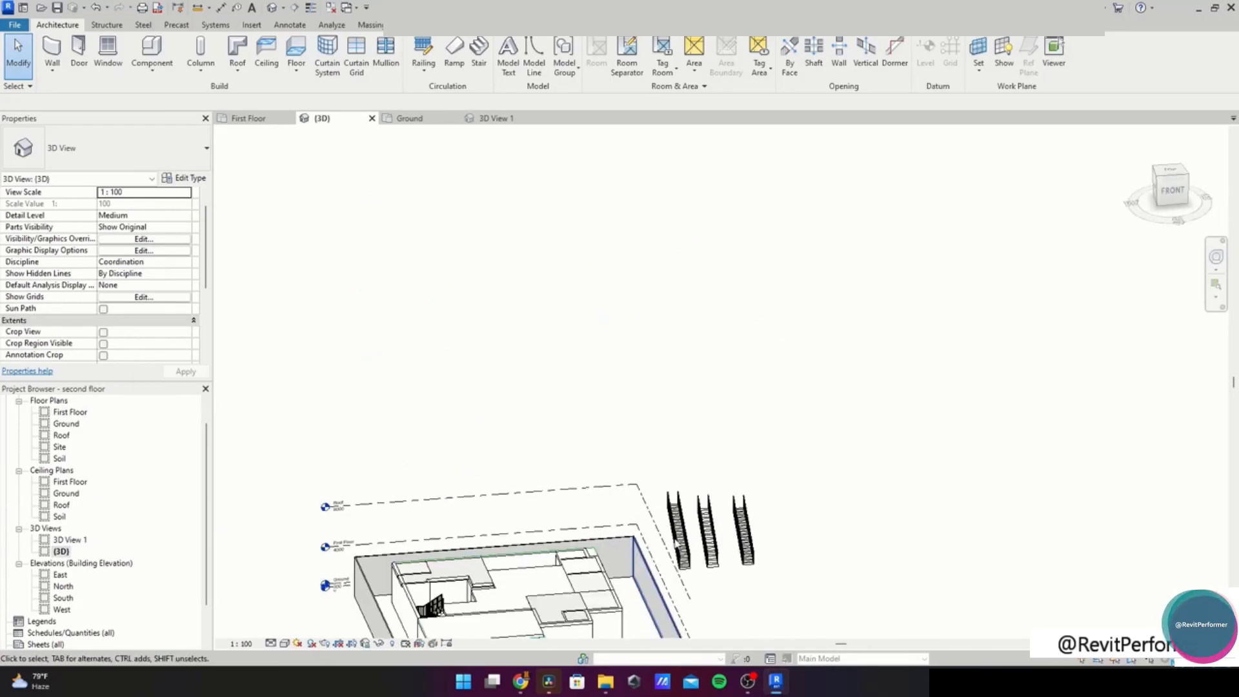
{"action": "scroll", "coordinate": [697, 523], "scroll_direction": "up", "scroll_amount": 4}
{"action": "middle_click_drag", "start_coordinate": [688, 429], "coordinate": [620, 416], "text": "shift"}
{"action": "middle_click_drag", "start_coordinate": [731, 591], "coordinate": [364, 72]}
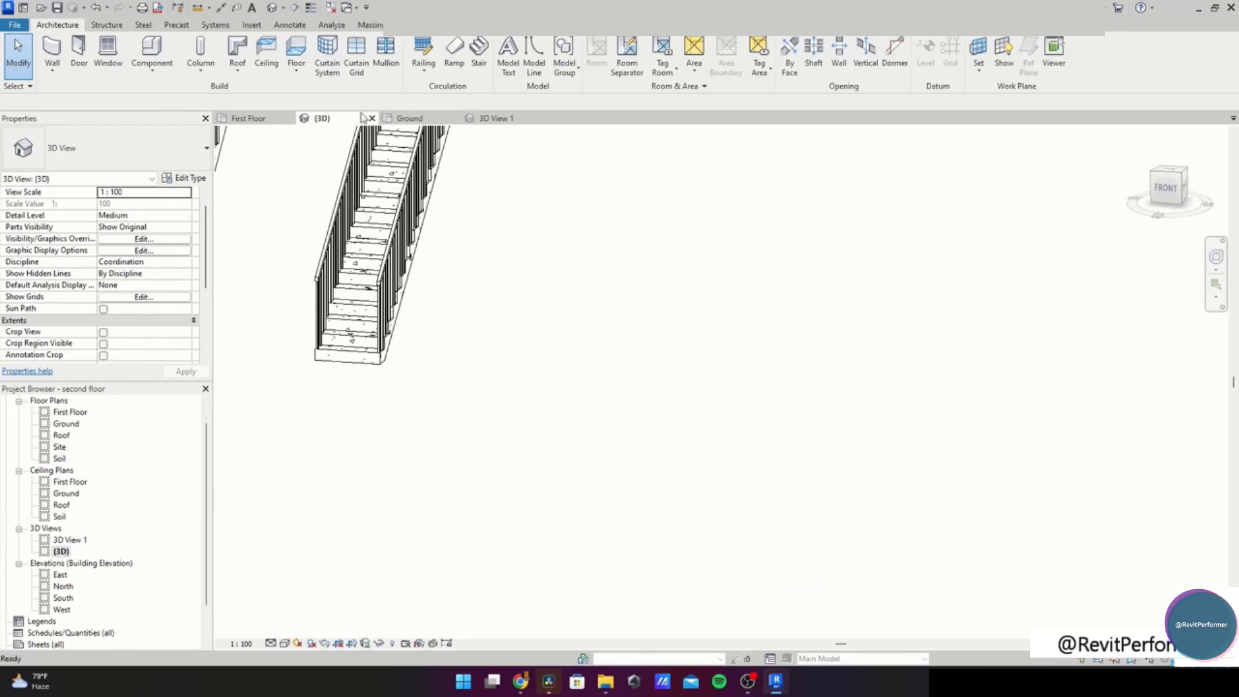
{"action": "middle_click_drag", "start_coordinate": [329, 148], "coordinate": [569, 396]}
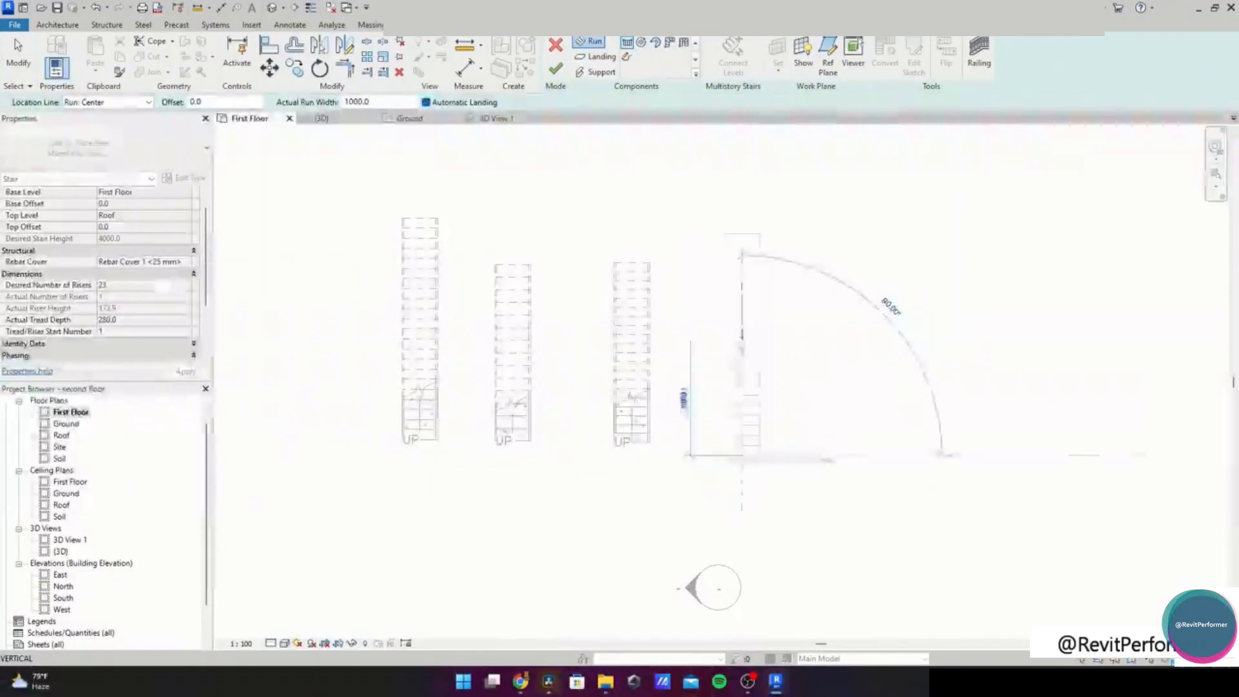
Create a U-shaped monolithic stair beside the sketched one with straight runs of 9, 5 and 9 risers joined by automatic landings
{"action": "left_click", "coordinate": [742, 455]}
{"action": "left_click", "coordinate": [836, 378]}
{"action": "left_click", "coordinate": [817, 349]}
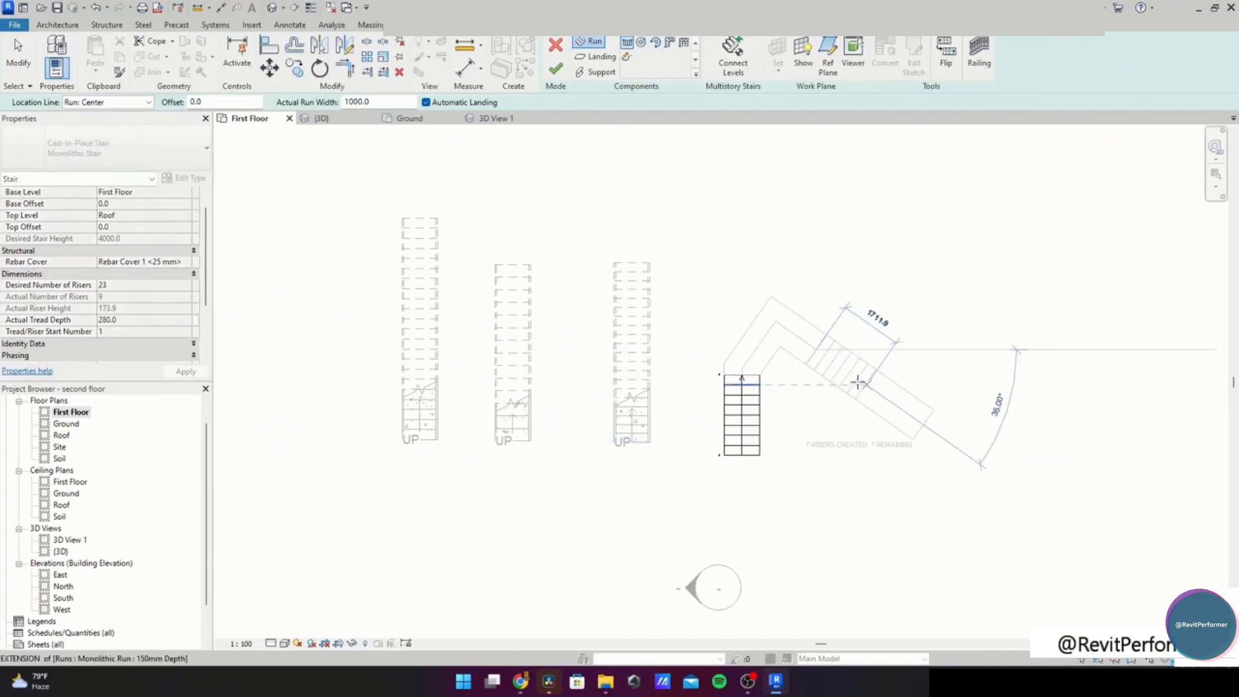
{"action": "left_click", "coordinate": [856, 349]}
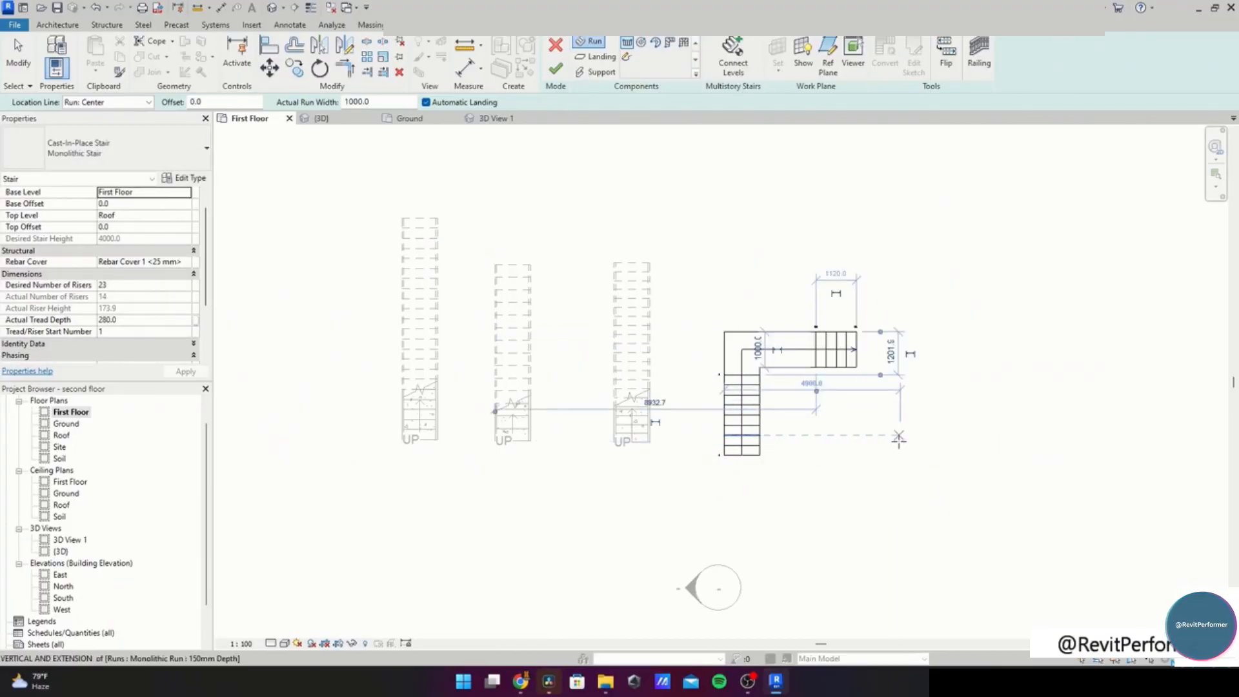
{"action": "left_click", "coordinate": [900, 434]}
{"action": "left_click", "coordinate": [901, 516]}
{"action": "key", "text": "Escape"}
{"action": "scroll", "coordinate": [957, 396], "scroll_direction": "up", "scroll_amount": 3}
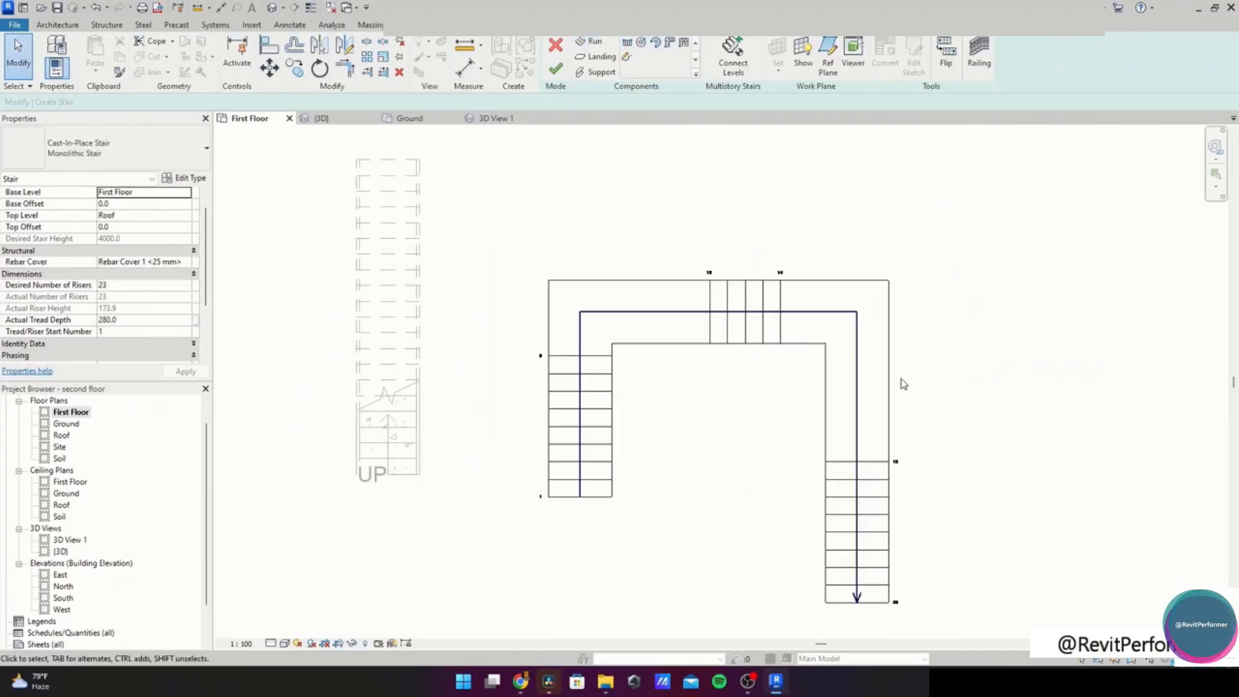
{"action": "left_click", "coordinate": [555, 69]}
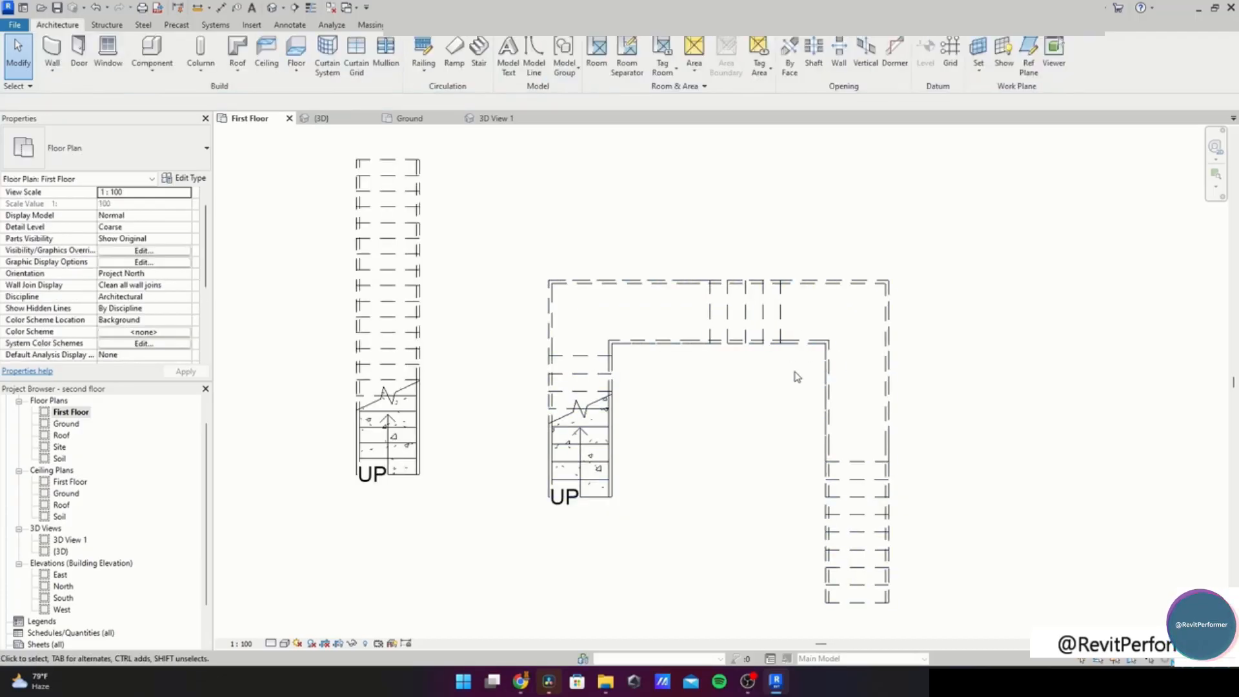
Edit the U-shaped stair and convert its first 9-riser run to a custom sketch-based component
{"action": "left_click", "coordinate": [851, 388]}
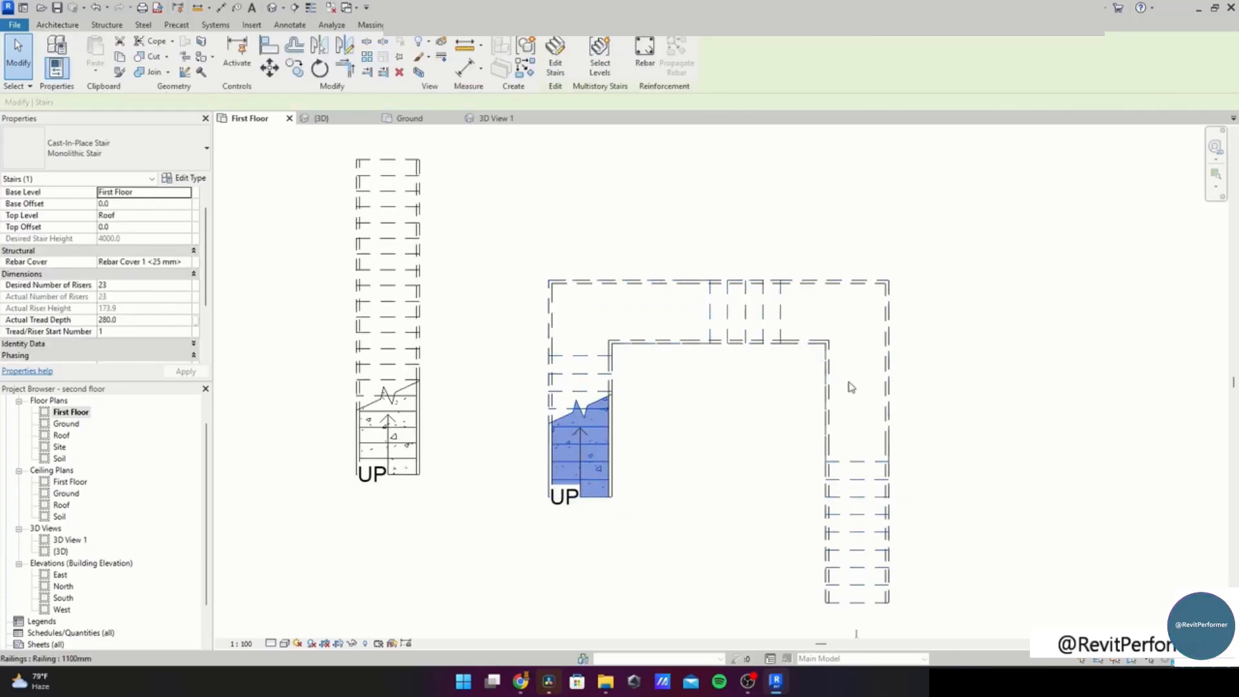
{"action": "left_click", "coordinate": [555, 67]}
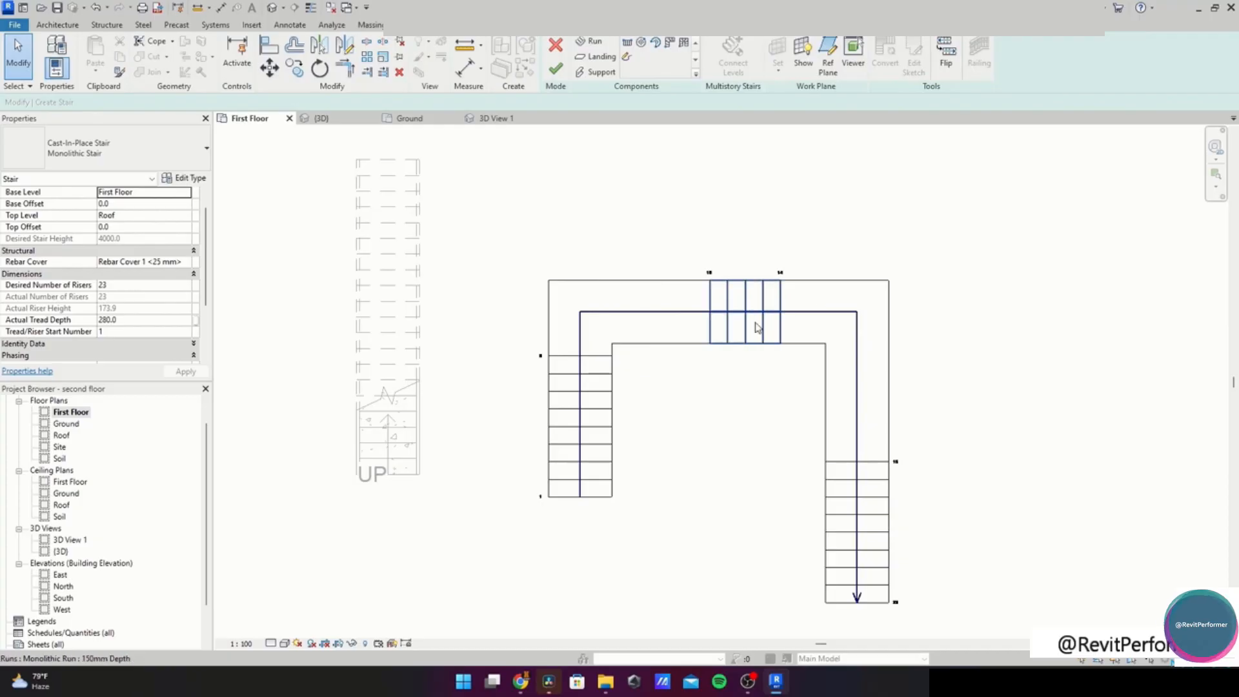
{"action": "left_click", "coordinate": [600, 431]}
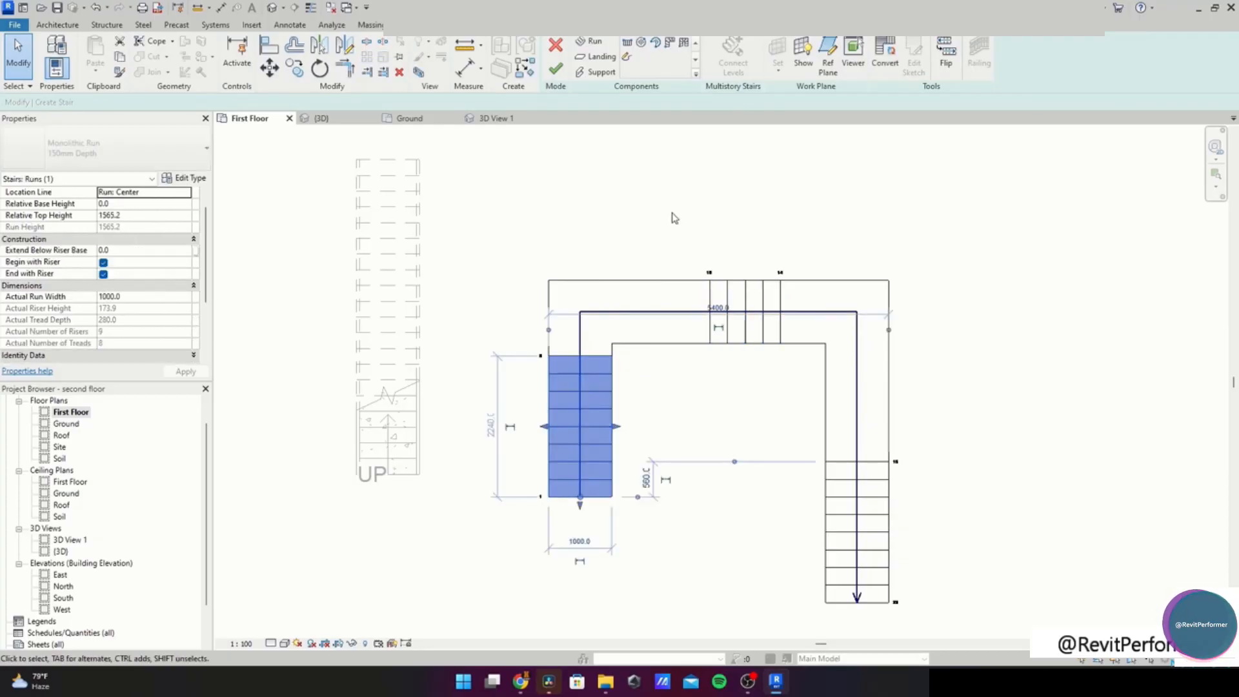
{"action": "left_click", "coordinate": [879, 70]}
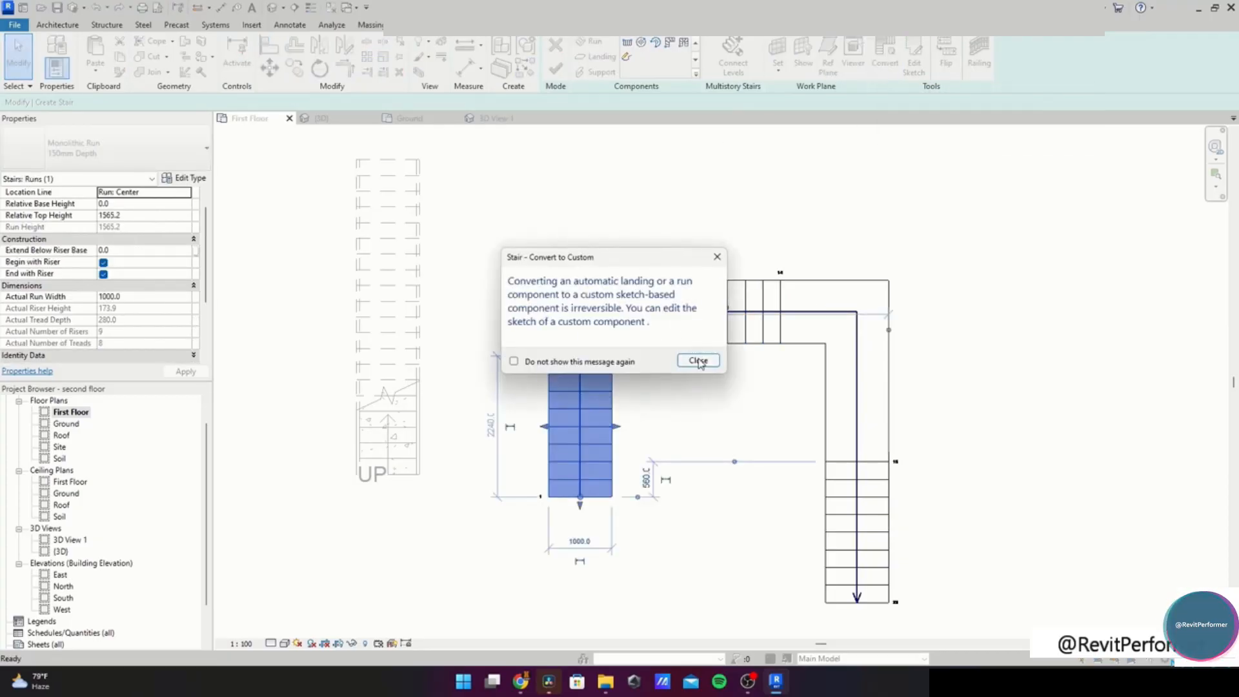
{"action": "left_click", "coordinate": [698, 361]}
Open the converted run's sketch to review its boundary, riser and path lines, and finish editing the stair
{"action": "left_click", "coordinate": [920, 61]}
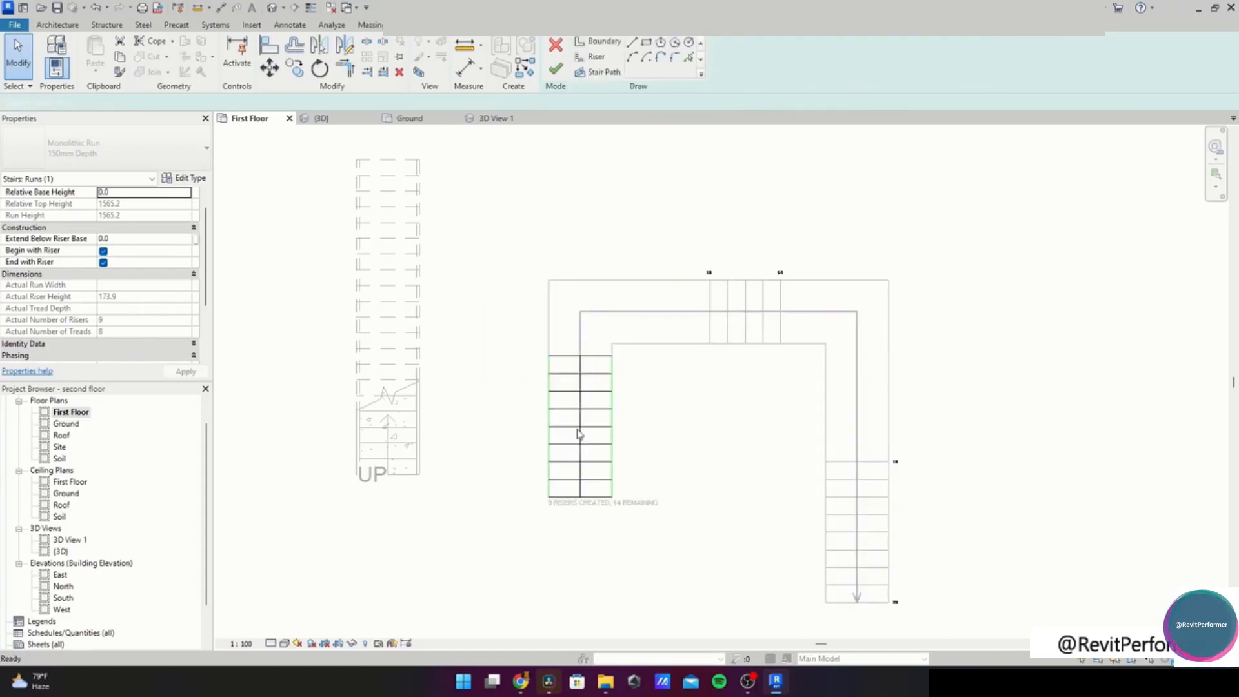
{"action": "scroll", "coordinate": [594, 381], "scroll_direction": "up", "scroll_amount": 3}
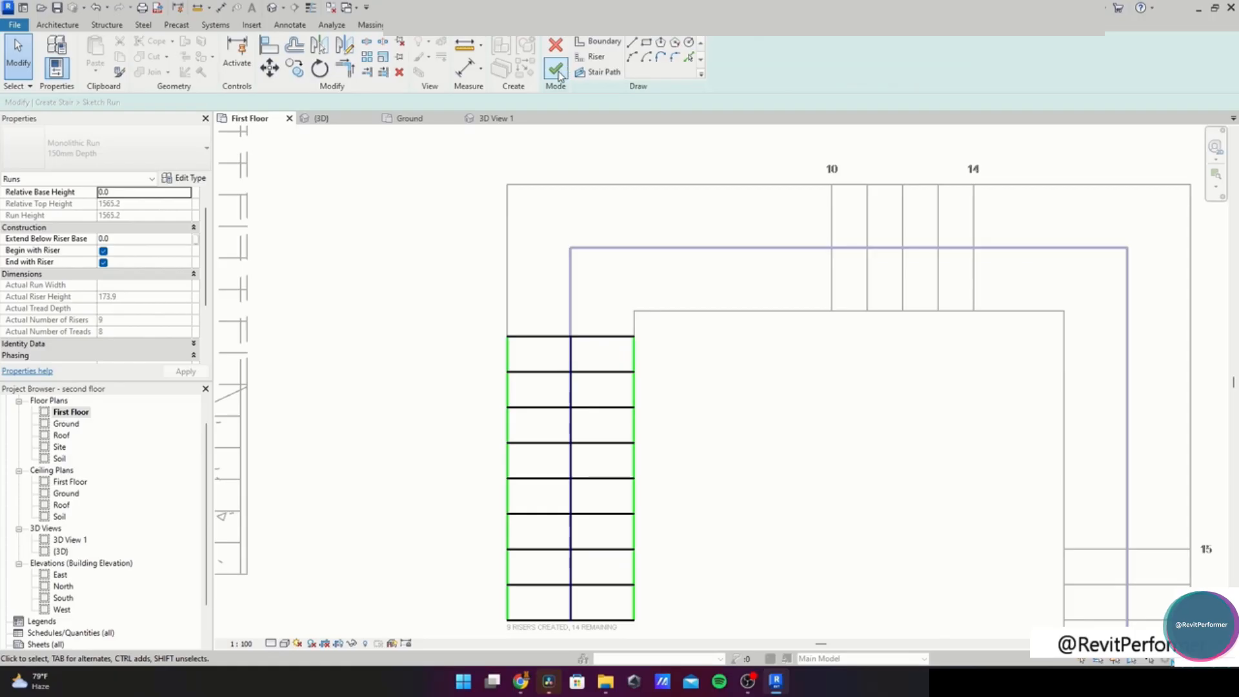
{"action": "left_click", "coordinate": [556, 46]}
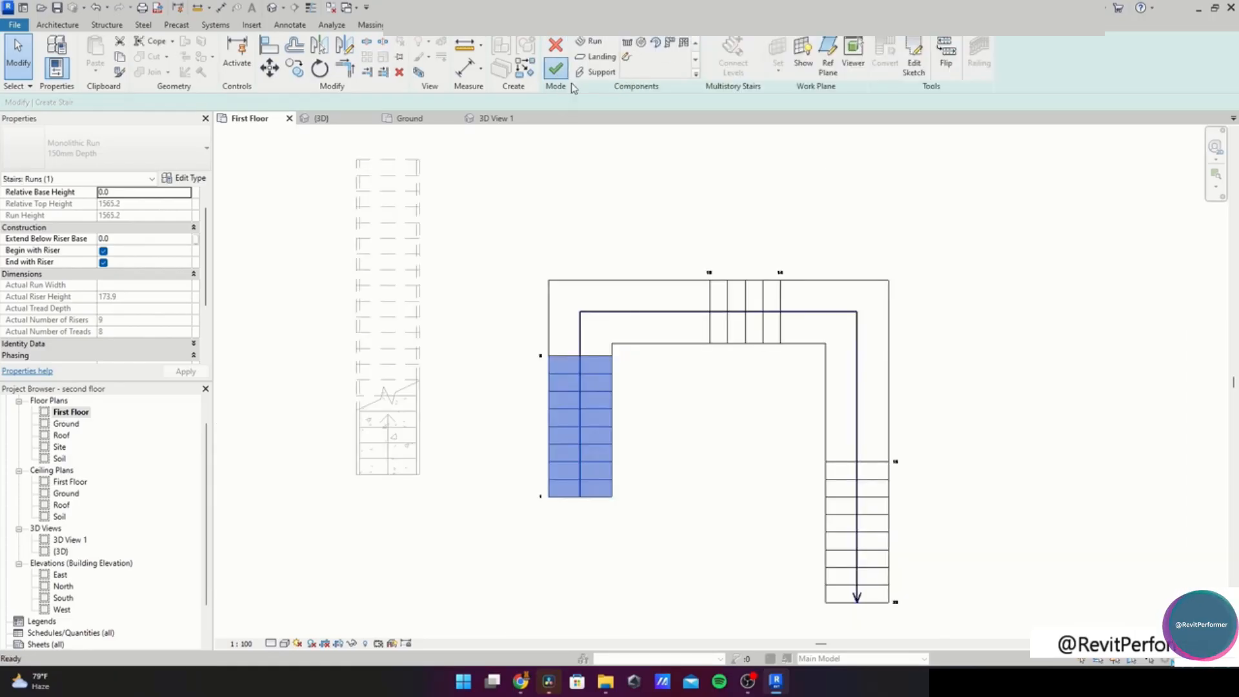
{"action": "left_click", "coordinate": [557, 69]}
Create an L-shaped monolithic stair above the U-shaped one, with a 9-riser run turning through a landing into a 14-riser run
{"action": "scroll", "coordinate": [705, 271], "scroll_direction": "down", "scroll_amount": 1}
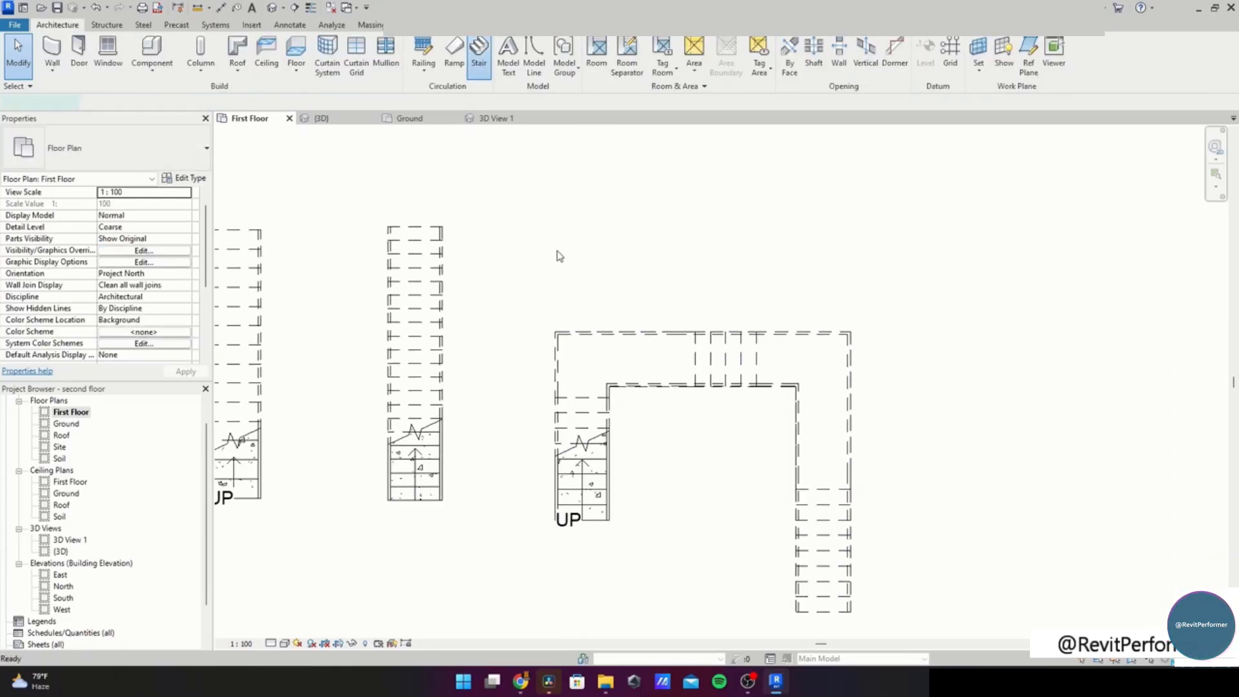
{"action": "left_click", "coordinate": [539, 314]}
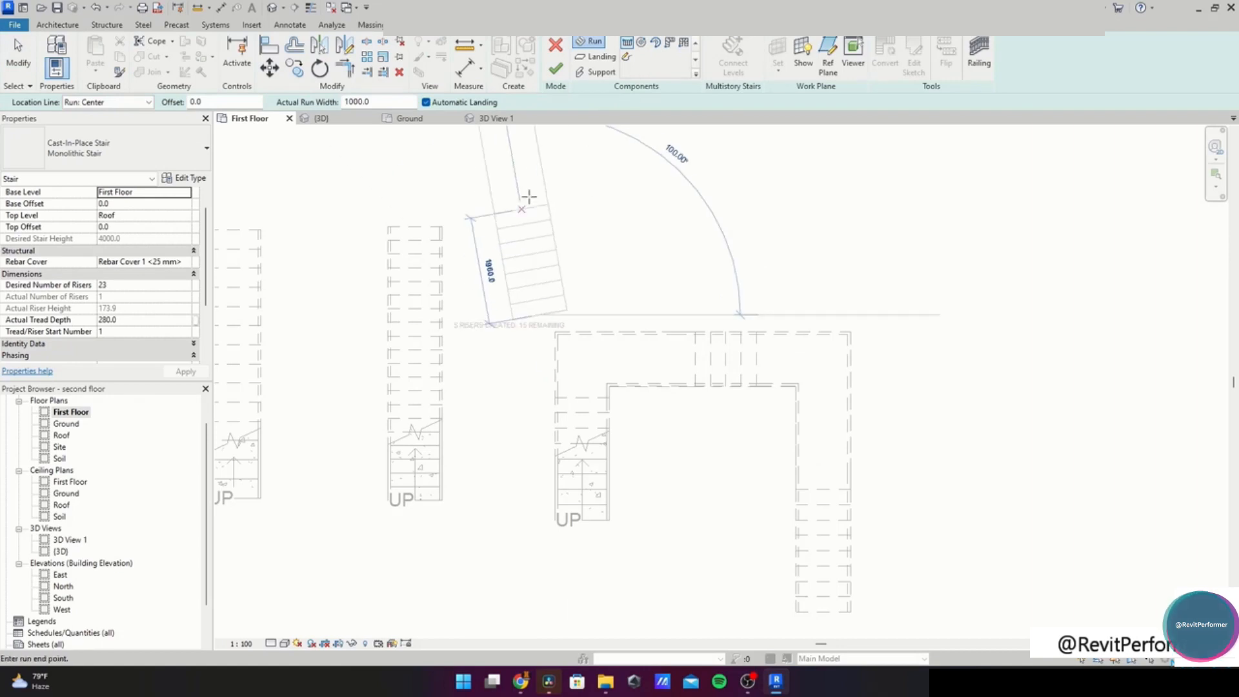
{"action": "left_click", "coordinate": [540, 192]}
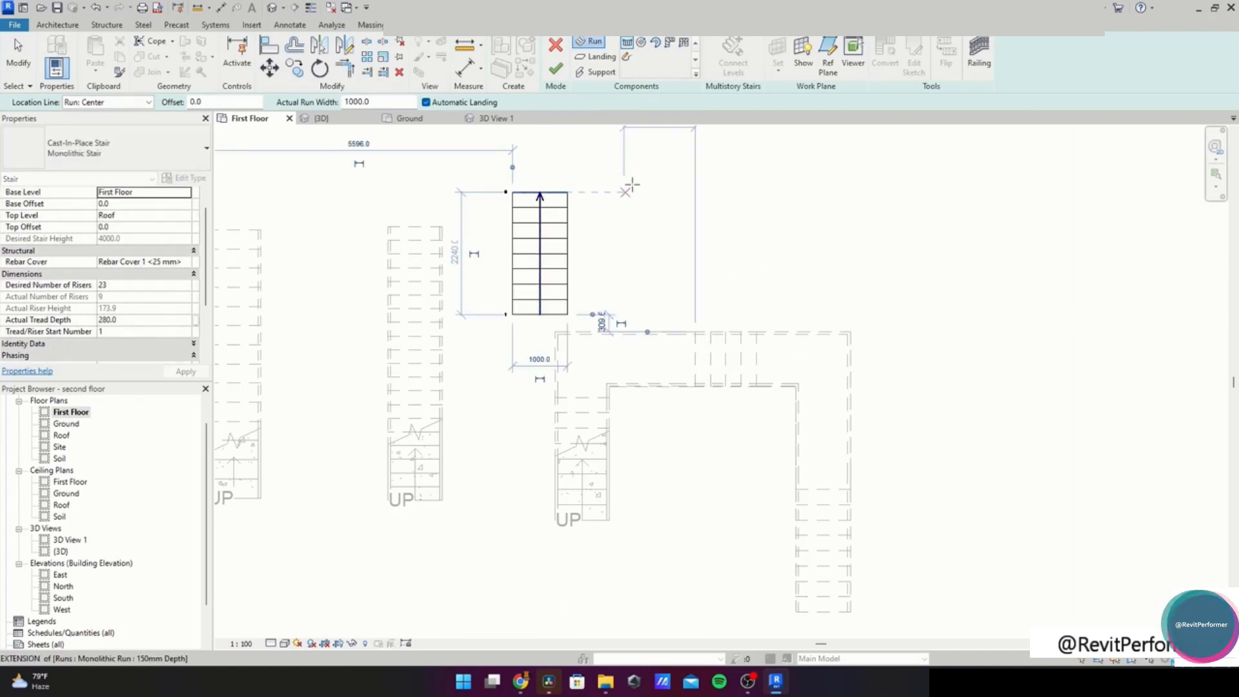
{"action": "left_click", "coordinate": [569, 148]}
{"action": "middle_click_drag", "start_coordinate": [773, 161], "coordinate": [768, 285]}
{"action": "left_click", "coordinate": [768, 273]}
{"action": "left_click", "coordinate": [556, 46]}
{"action": "left_click", "coordinate": [697, 352]}
{"action": "left_click", "coordinate": [556, 69]}
Delete the outer railing of the L-shaped stair and select the stair itself
{"action": "left_click", "coordinate": [510, 257]}
{"action": "scroll", "coordinate": [514, 262], "scroll_direction": "up", "scroll_amount": 3}
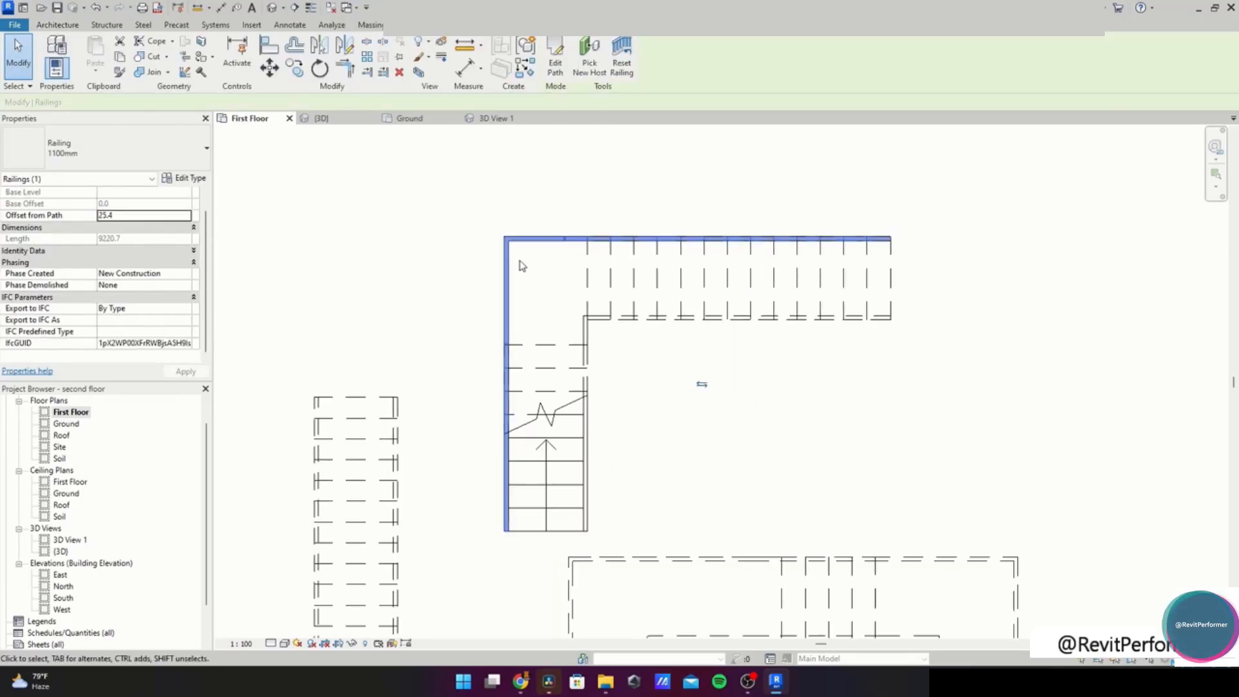
{"action": "key", "text": "Delete"}
{"action": "left_click", "coordinate": [505, 248]}
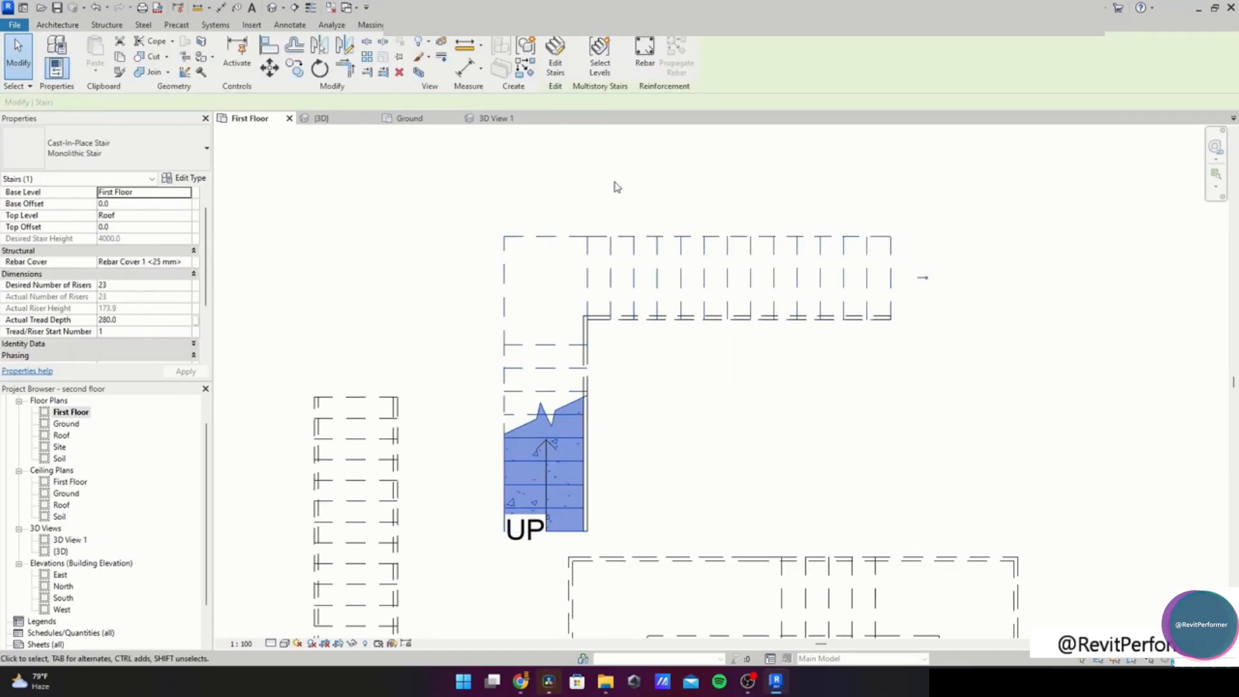
Convert the L-shaped stair's corner landing to a custom sketch-based component and open the landing's sketch
{"action": "left_click", "coordinate": [556, 64]}
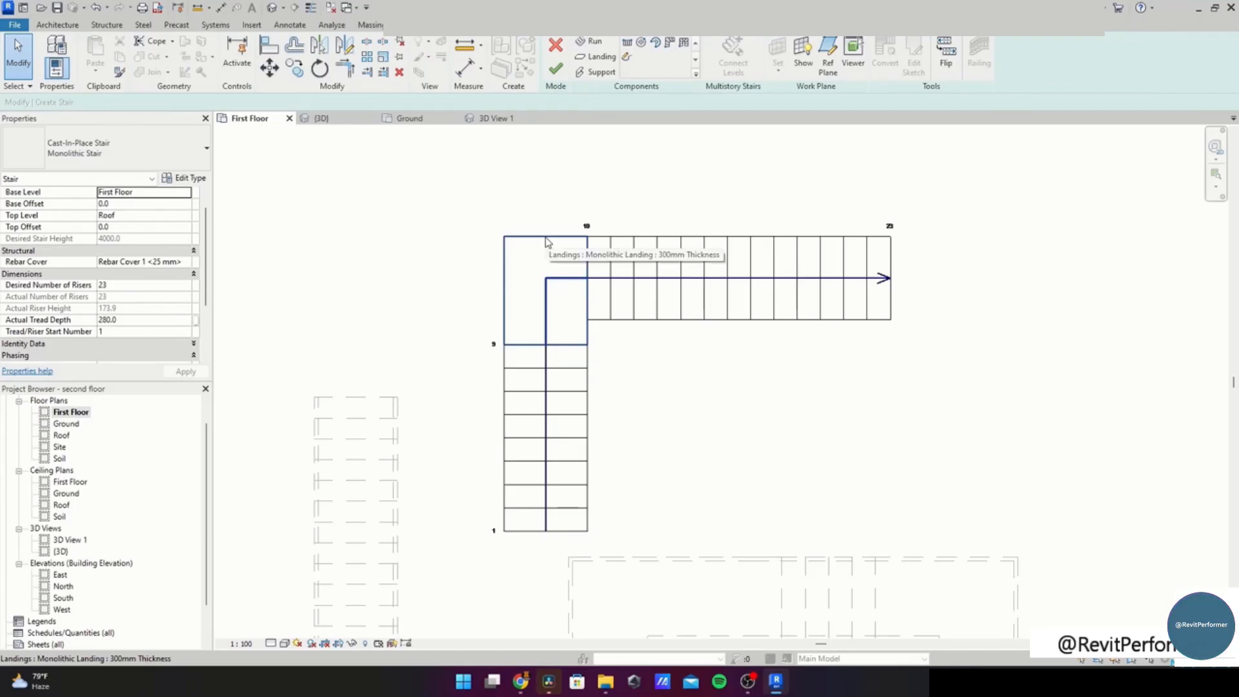
{"action": "left_click", "coordinate": [505, 249]}
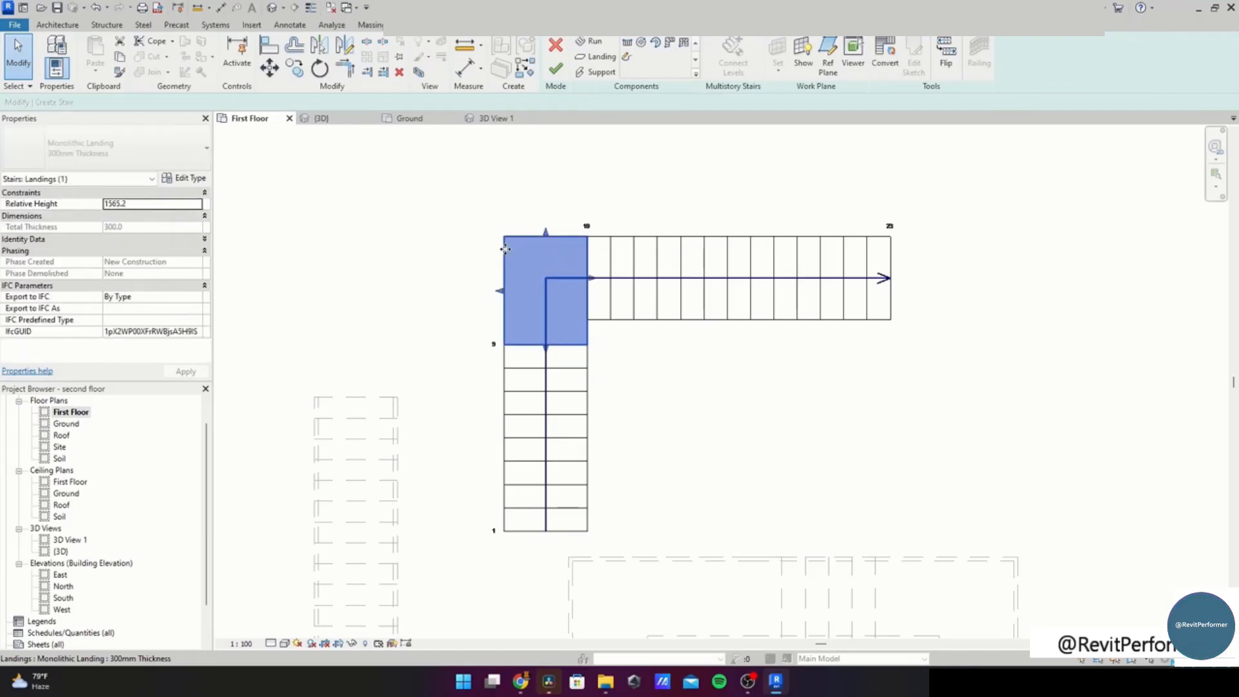
{"action": "left_click", "coordinate": [885, 63]}
{"action": "left_click", "coordinate": [697, 361]}
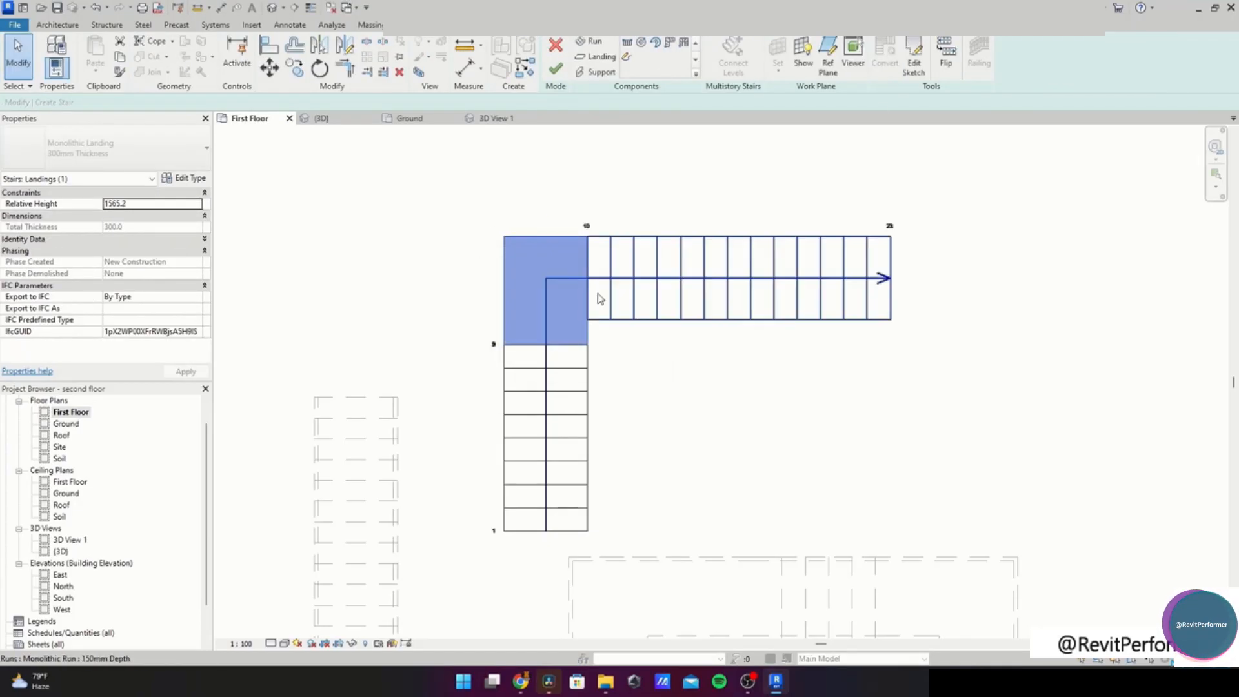
{"action": "left_click", "coordinate": [534, 230]}
{"action": "left_click", "coordinate": [540, 244]}
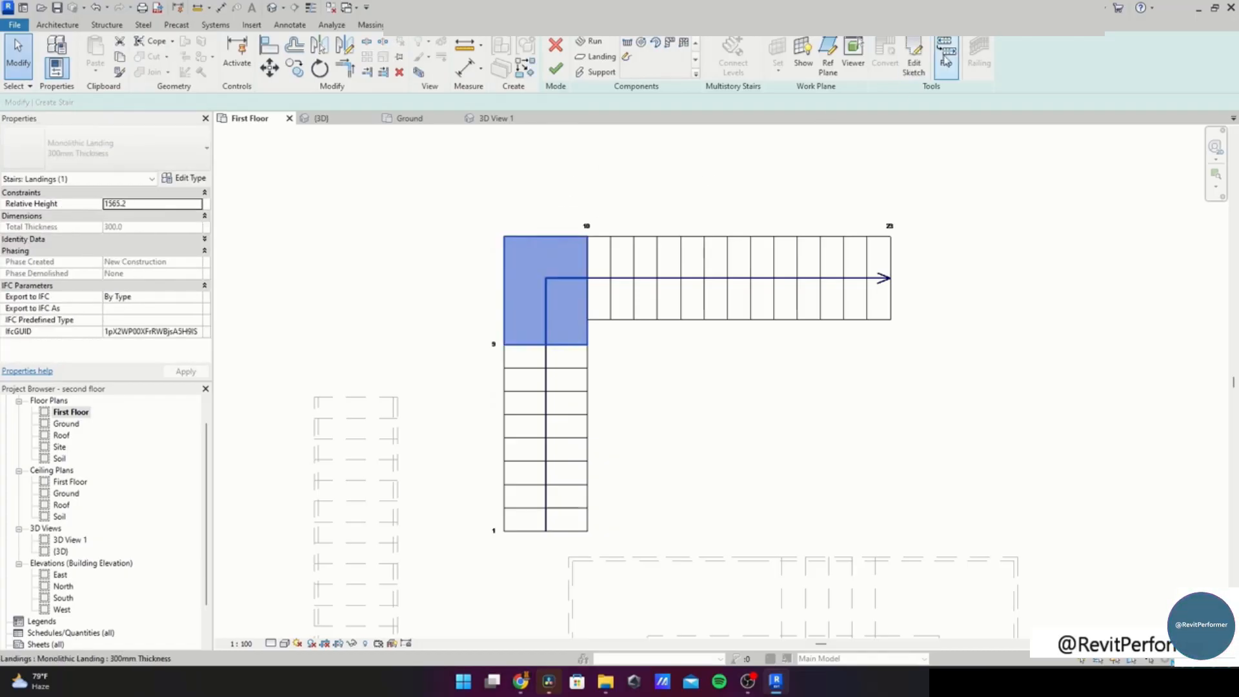
{"action": "left_click", "coordinate": [914, 63]}
{"action": "scroll", "coordinate": [524, 287], "scroll_direction": "up", "scroll_amount": 2}
{"action": "scroll", "coordinate": [547, 208], "scroll_direction": "up", "scroll_amount": 1}
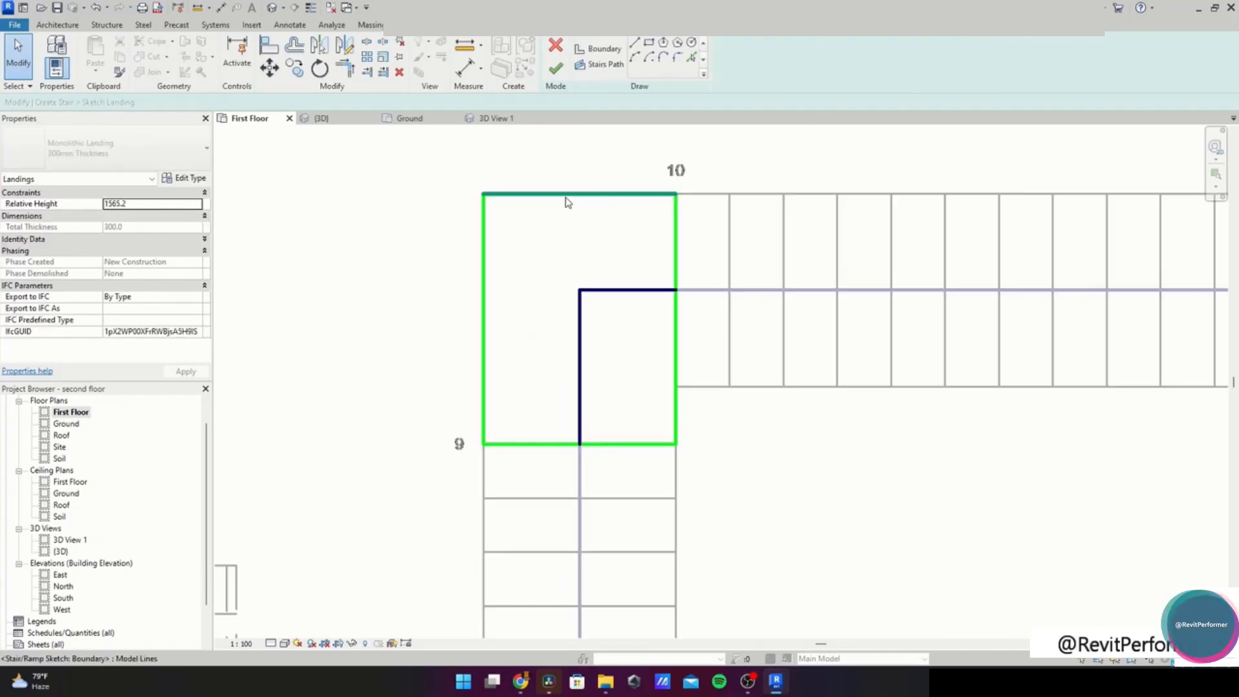
{"action": "mouse_move", "coordinate": [544, 151]}
{"action": "left_mouse_down"}
{"action": "mouse_move", "coordinate": [434, 244]}
{"action": "mouse_move", "coordinate": [485, 173]}
{"action": "left_mouse_up"}
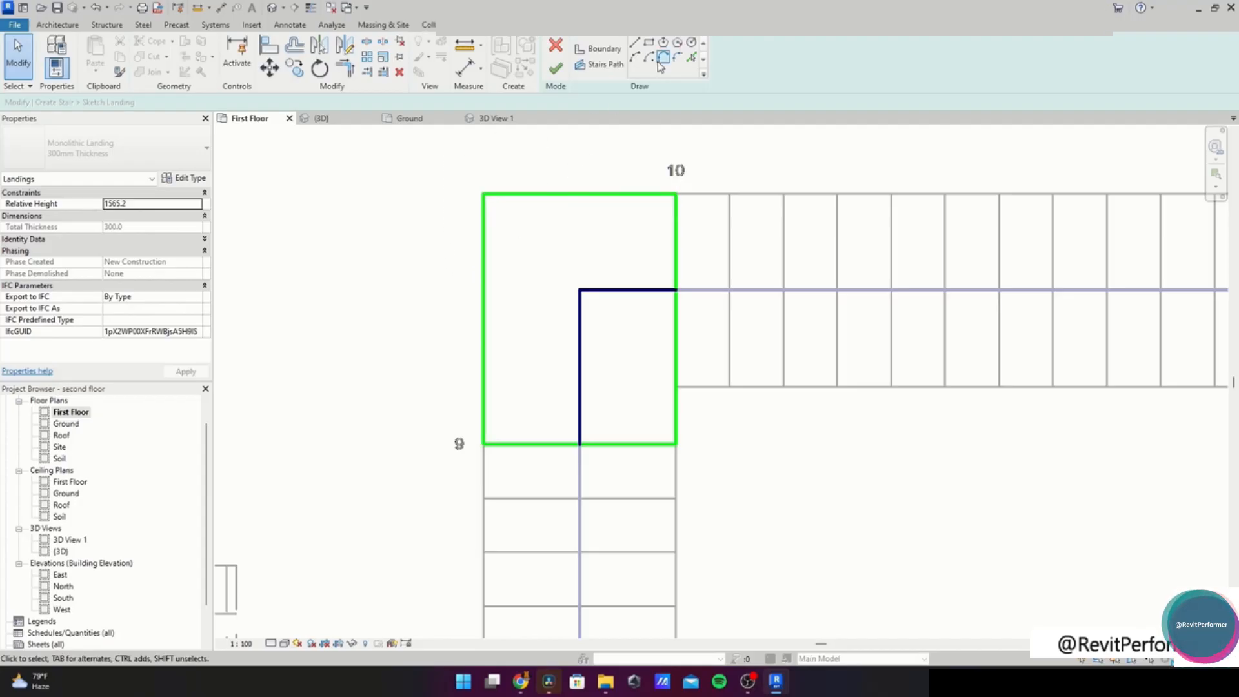
{"action": "mouse_move", "coordinate": [547, 147]}
{"action": "left_mouse_down"}
{"action": "mouse_move", "coordinate": [482, 243]}
{"action": "mouse_move", "coordinate": [484, 231]}
{"action": "left_mouse_up"}
{"action": "key", "text": "Delete"}
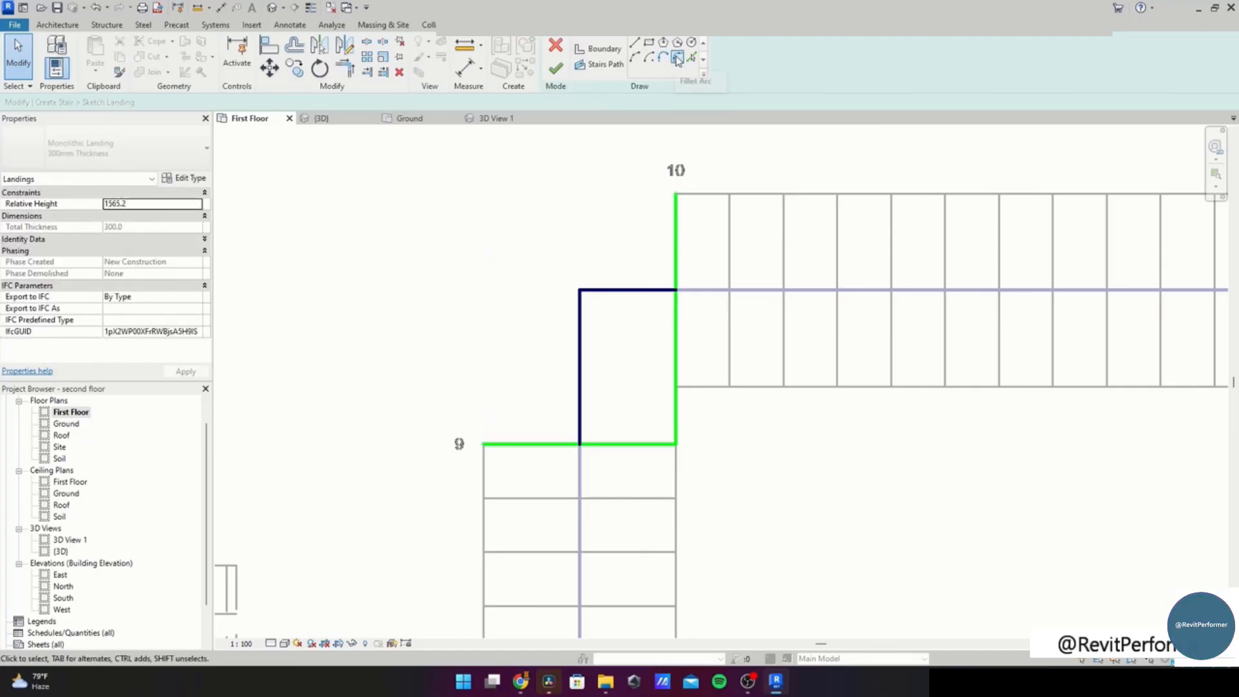
Round the outer corner of the landing boundary with a fillet arc of about 900 mm radius
{"action": "left_click", "coordinate": [651, 59]}
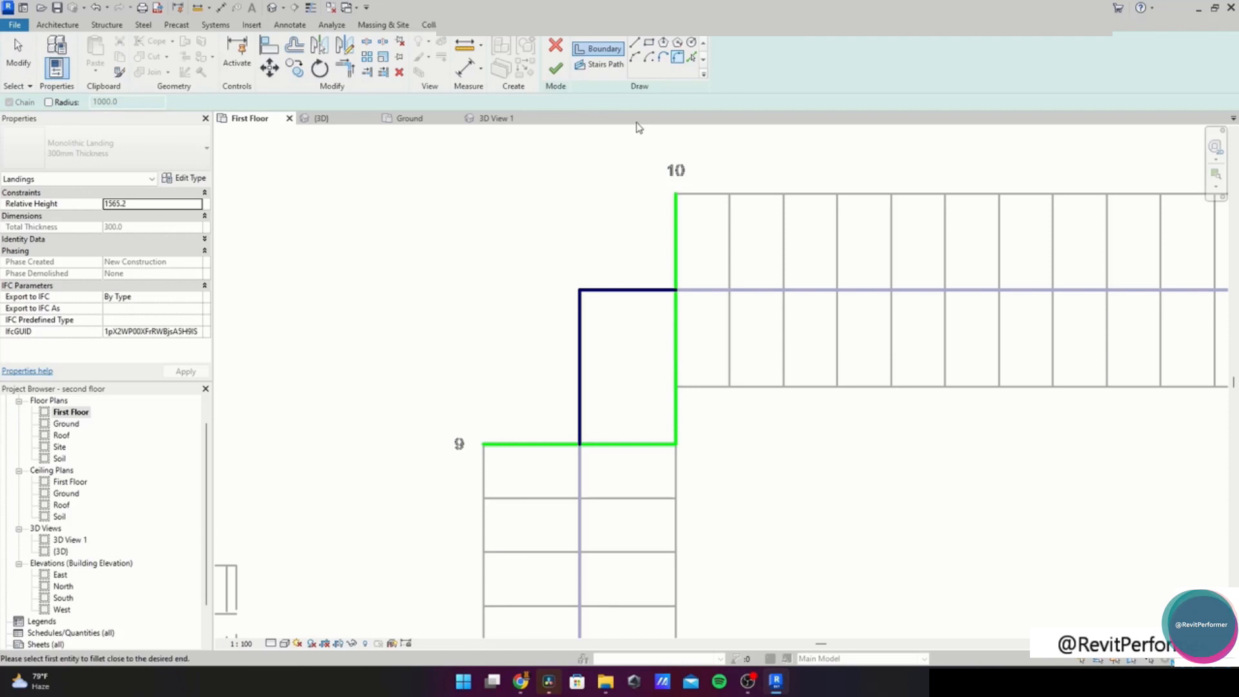
{"action": "left_click", "coordinate": [66, 103]}
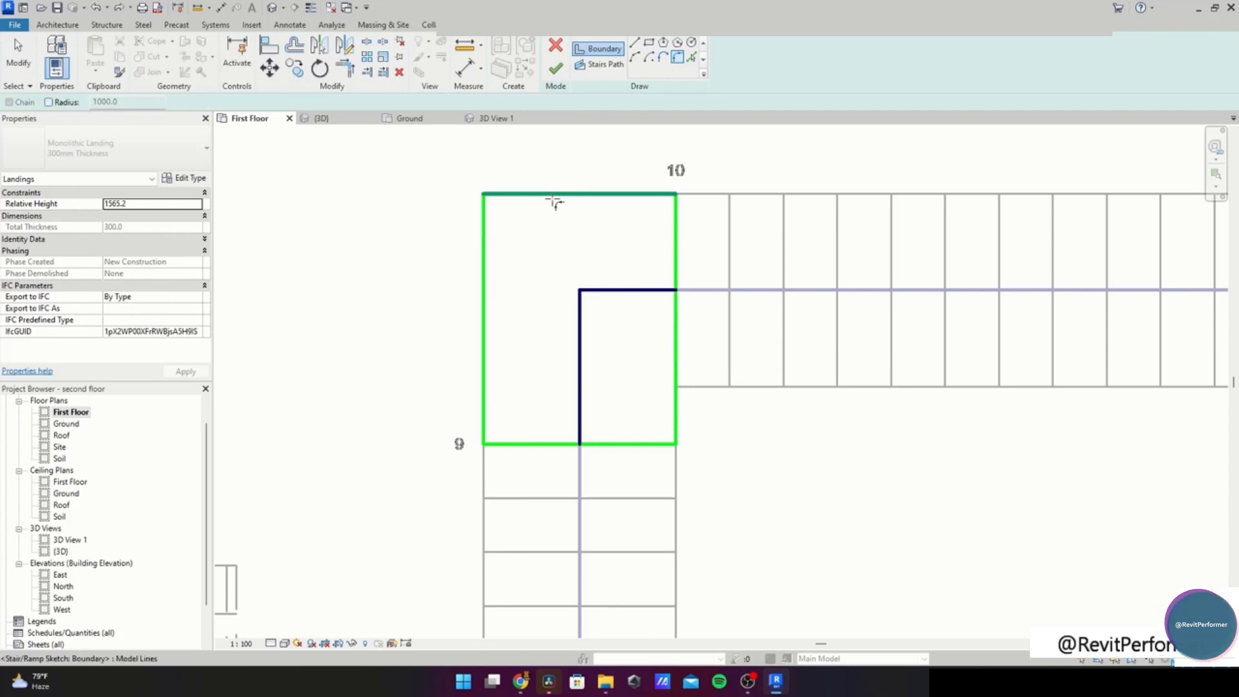
{"action": "left_click", "coordinate": [486, 239]}
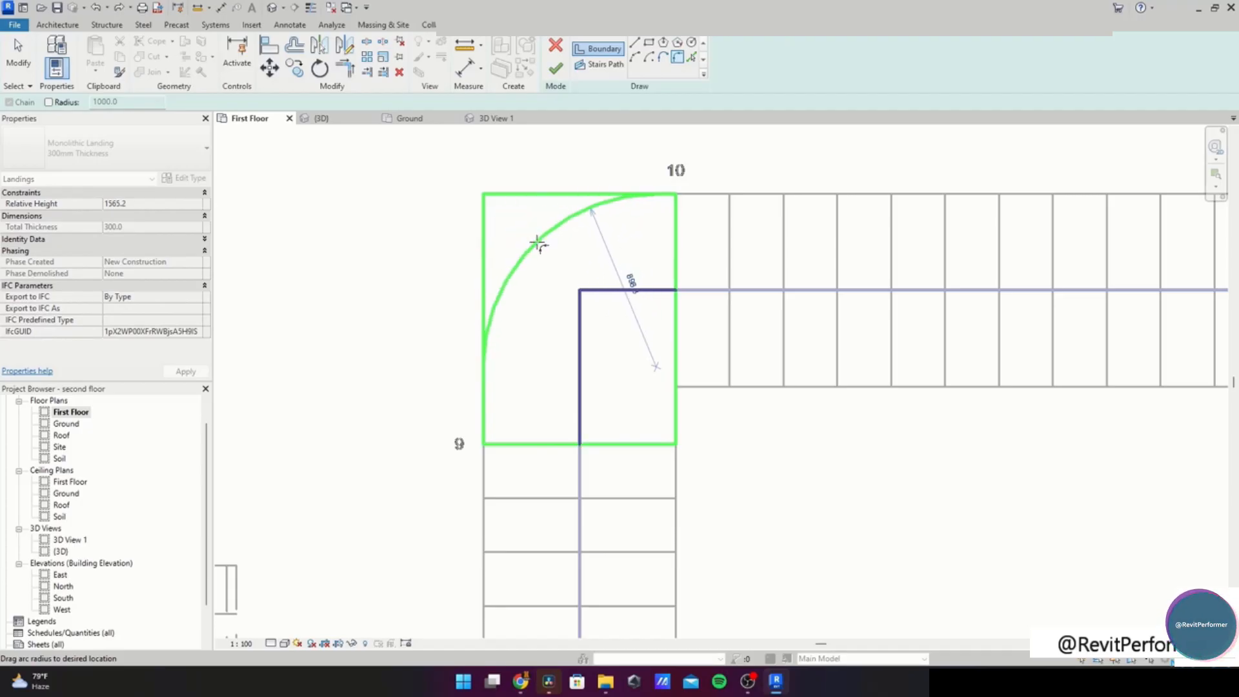
{"action": "left_click", "coordinate": [537, 244]}
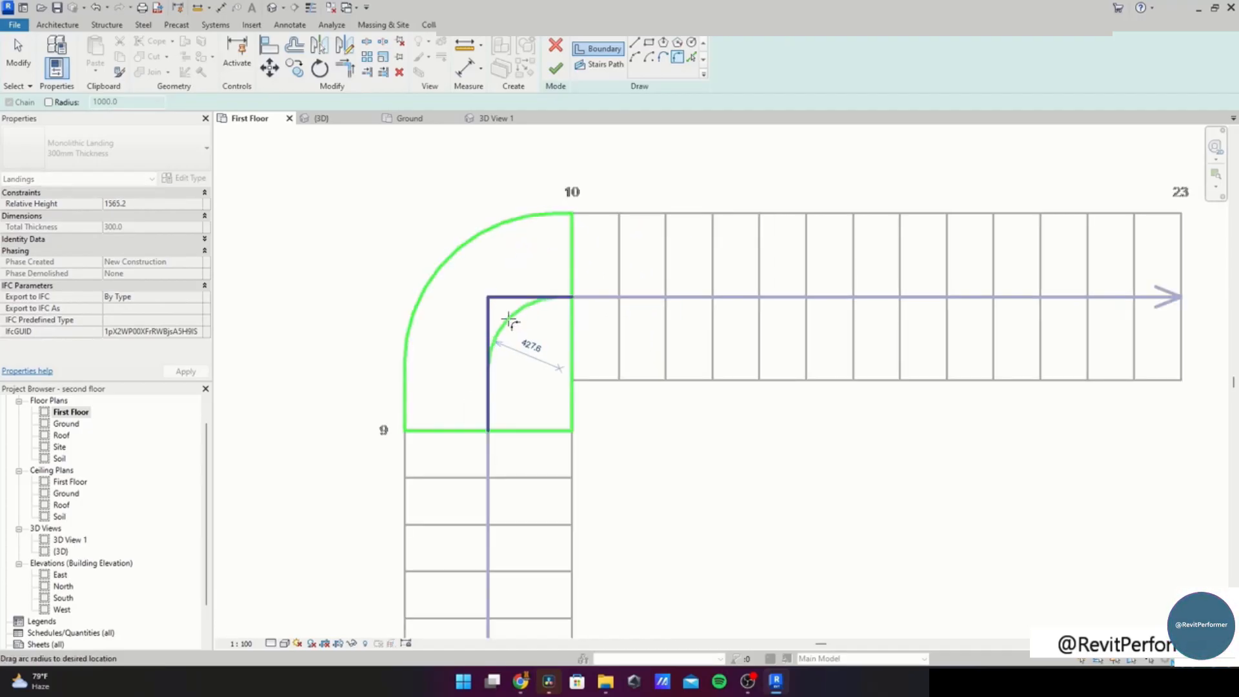
Try to round the corner of the landing's stairs path with a fillet arc of about 430 mm radius
{"action": "left_click", "coordinate": [601, 65]}
{"action": "left_click", "coordinate": [531, 297]}
{"action": "left_click", "coordinate": [677, 57]}
{"action": "left_click", "coordinate": [524, 298]}
{"action": "left_click", "coordinate": [489, 328]}
{"action": "left_click", "coordinate": [512, 321]}
{"action": "key", "text": "Escape"}
Finish the landing sketch and complete the edit of the L-shaped stair
{"action": "left_click", "coordinate": [556, 67]}
{"action": "scroll", "coordinate": [669, 395], "scroll_direction": "down", "scroll_amount": 2}
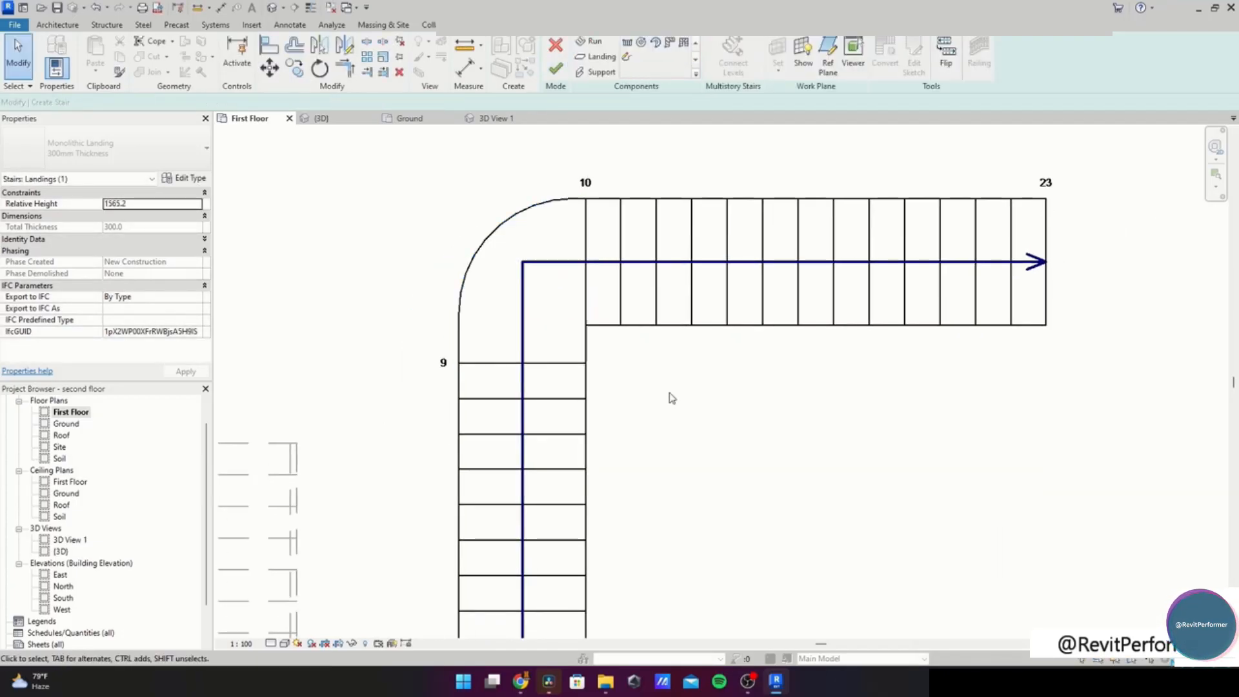
{"action": "left_click", "coordinate": [643, 268]}
{"action": "left_click", "coordinate": [708, 374]}
{"action": "scroll", "coordinate": [718, 395], "scroll_direction": "down", "scroll_amount": 3}
{"action": "mouse_move", "coordinate": [717, 394]}
{"action": "middle_mouse_down"}
{"action": "mouse_move", "coordinate": [699, 360]}
{"action": "mouse_move", "coordinate": [739, 397]}
{"action": "mouse_move", "coordinate": [745, 323]}
{"action": "middle_mouse_up"}
{"action": "left_click", "coordinate": [556, 69]}
Create a full-step spiral stair with 23 risers and a 1000 mm run width above the straight stairs
{"action": "scroll", "coordinate": [740, 396], "scroll_direction": "down", "scroll_amount": 1}
{"action": "scroll", "coordinate": [523, 390], "scroll_direction": "down", "scroll_amount": 1}
{"action": "middle_click_drag", "start_coordinate": [522, 390], "coordinate": [671, 365]}
{"action": "middle_click_drag", "start_coordinate": [736, 296], "coordinate": [680, 351]}
{"action": "scroll", "coordinate": [755, 358], "scroll_direction": "down", "scroll_amount": 2}
{"action": "middle_click_drag", "start_coordinate": [755, 358], "coordinate": [760, 329]}
{"action": "scroll", "coordinate": [619, 346], "scroll_direction": "down", "scroll_amount": 1}
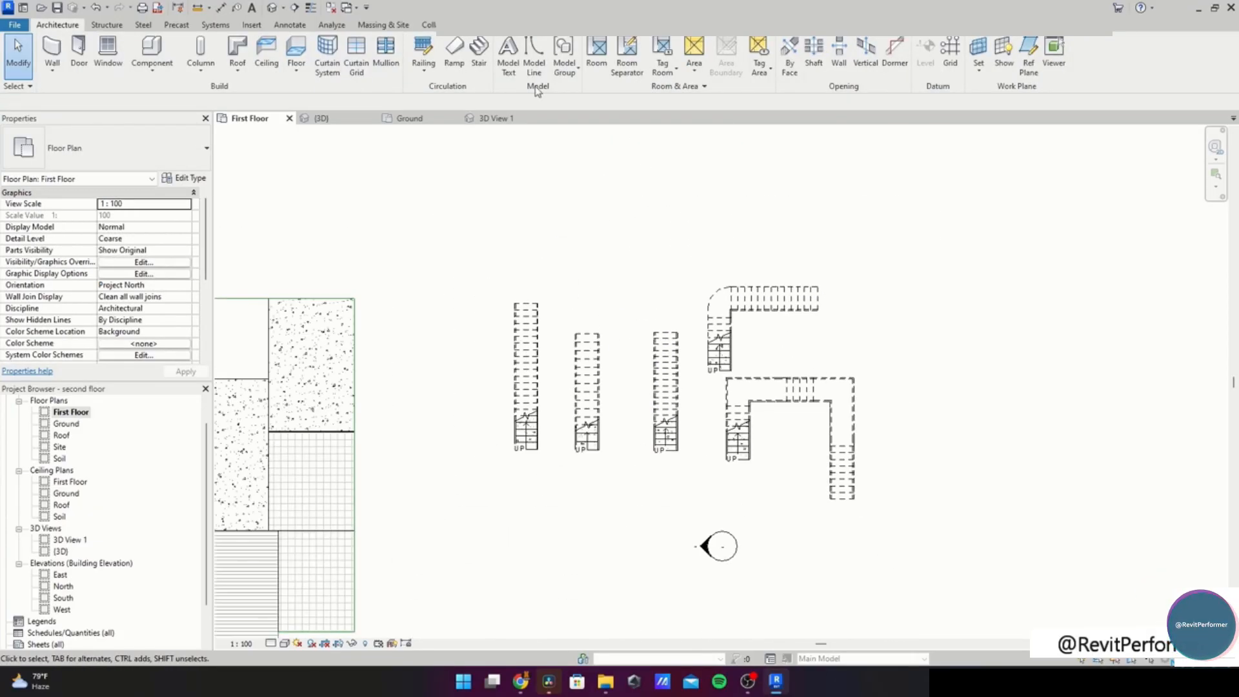
{"action": "left_click", "coordinate": [478, 50]}
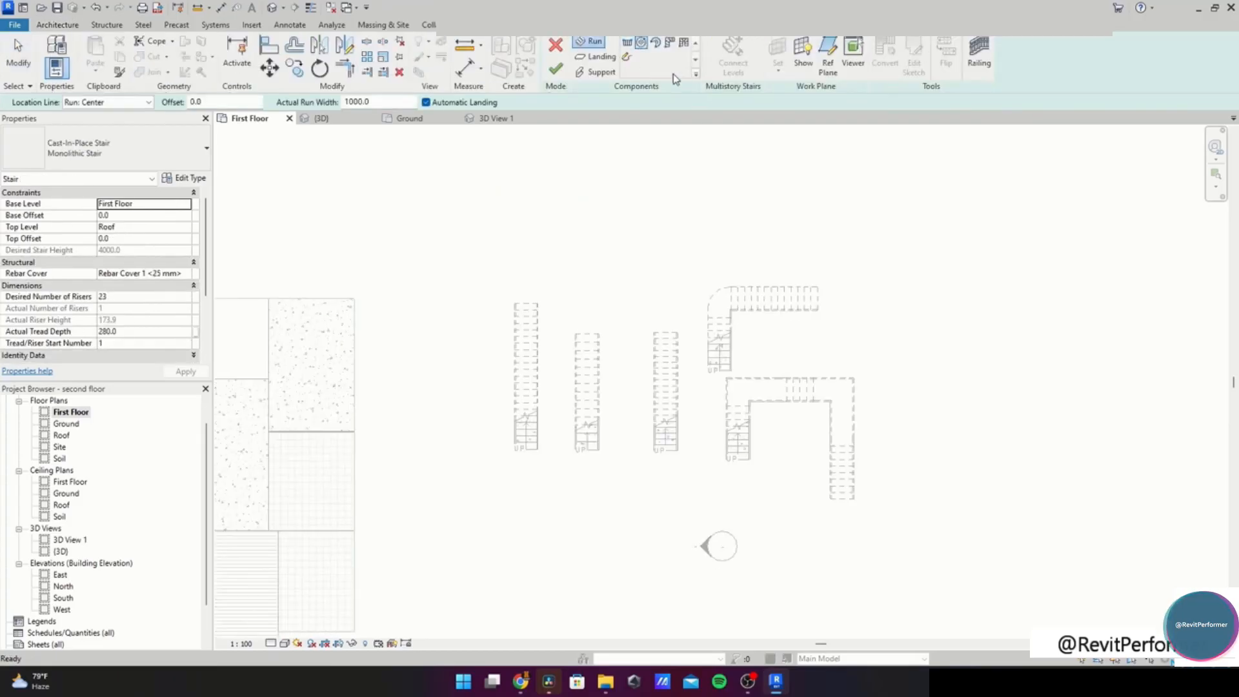
{"action": "scroll", "coordinate": [588, 278], "scroll_direction": "up", "scroll_amount": 1}
{"action": "left_click", "coordinate": [589, 294]}
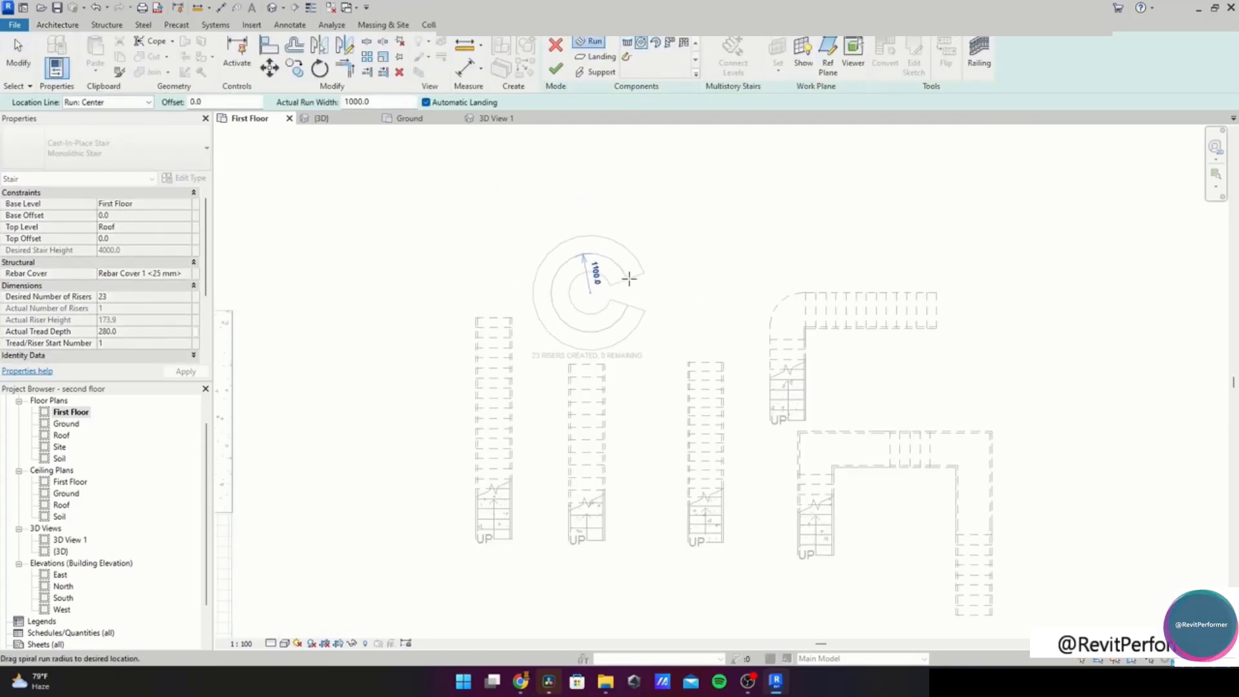
{"action": "left_click", "coordinate": [679, 314]}
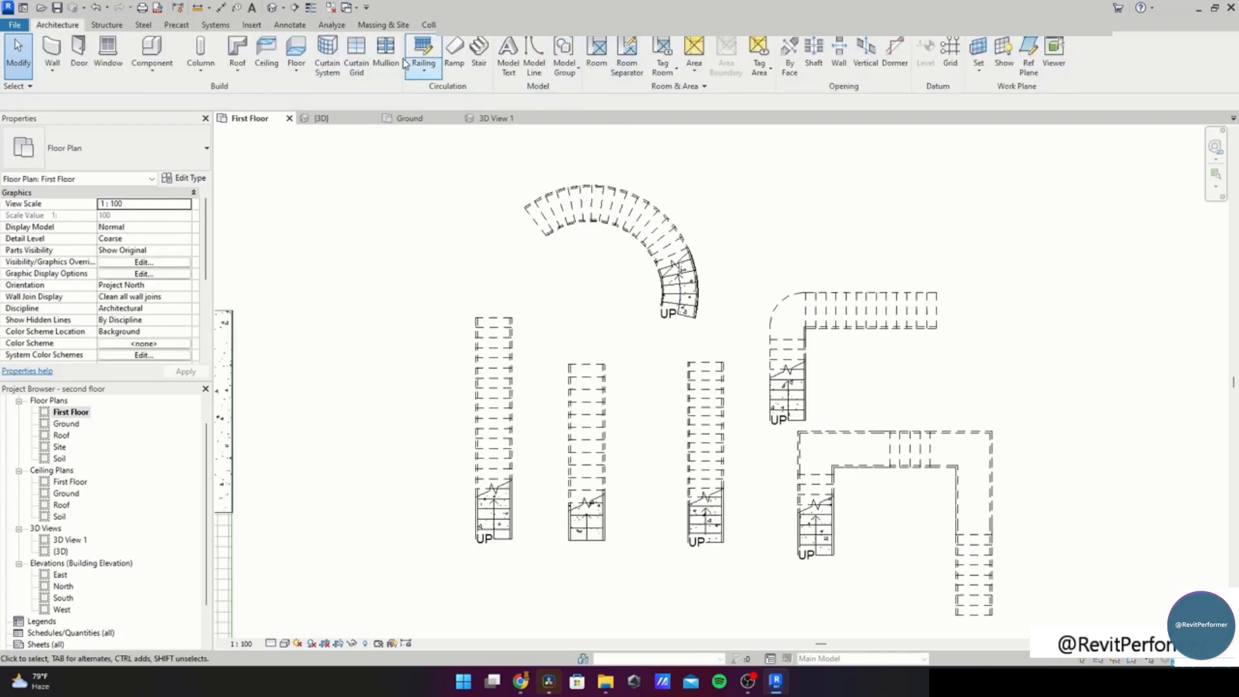
Create a center-ends spiral stair with a 900 mm radius just below the leftmost straight stair
{"action": "left_click", "coordinate": [479, 51]}
{"action": "left_click", "coordinate": [655, 42]}
{"action": "middle_click_drag", "start_coordinate": [544, 635], "coordinate": [501, 451]}
{"action": "left_click", "coordinate": [476, 405]}
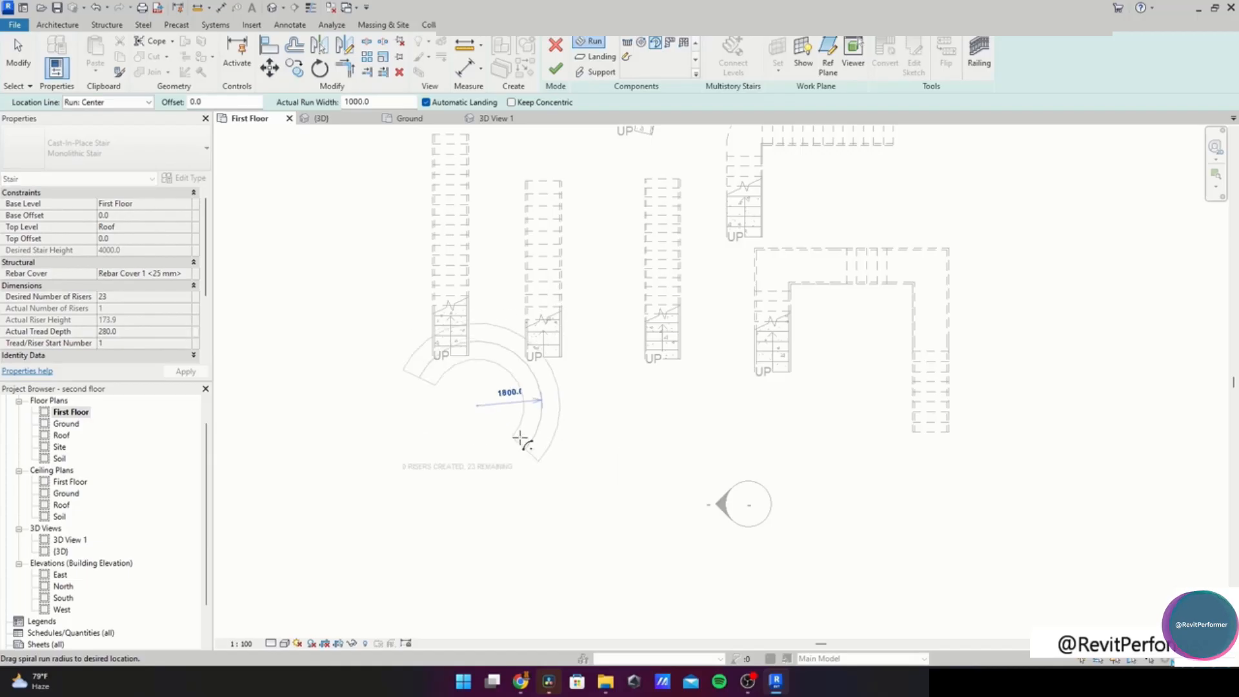
{"action": "left_click", "coordinate": [512, 403]}
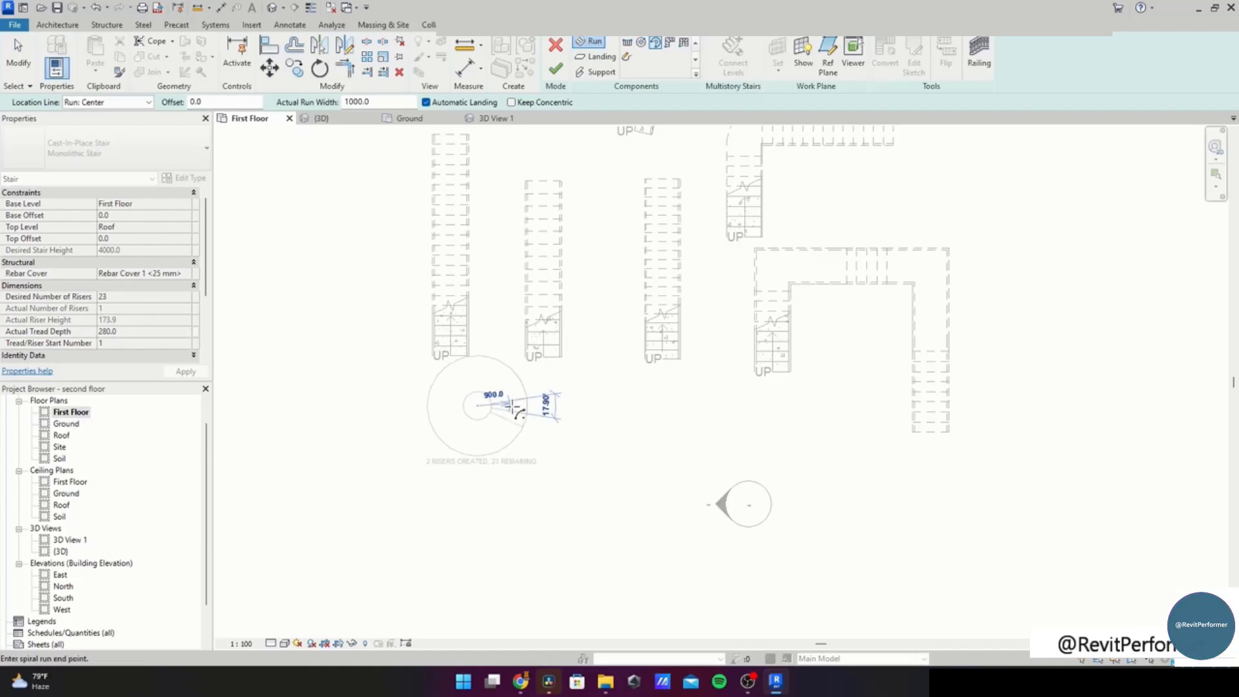
{"action": "left_click", "coordinate": [479, 546]}
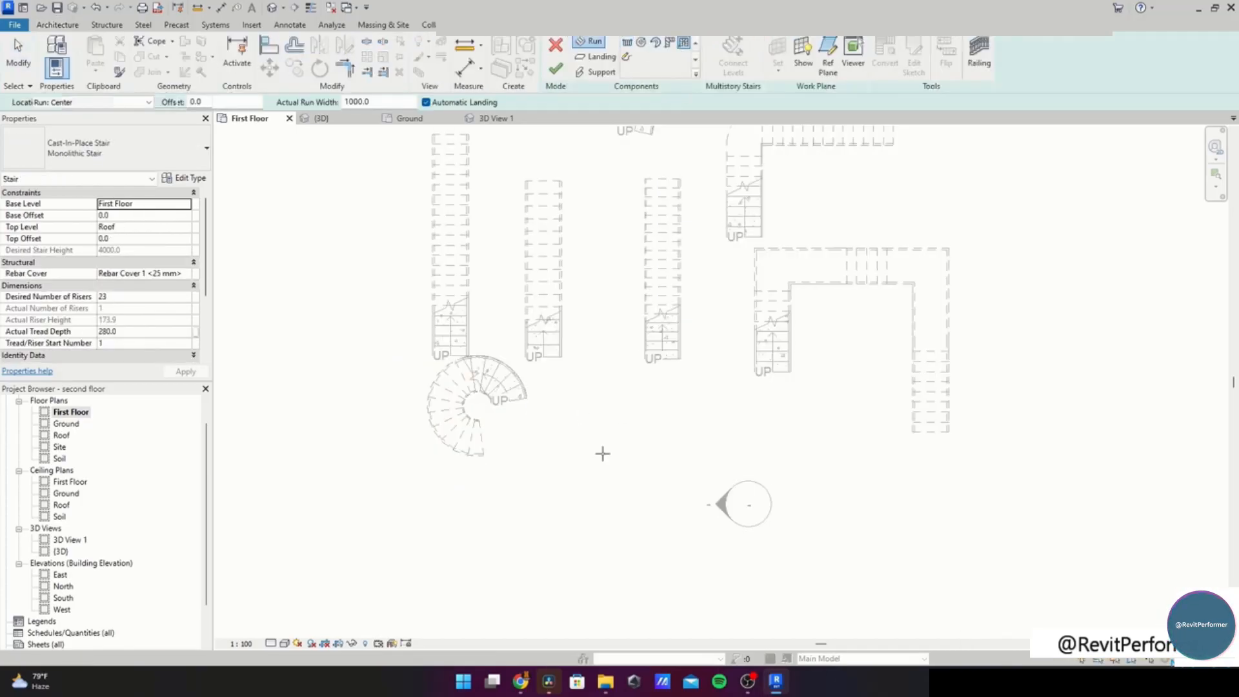
Place a U-shaped winder run with 23 risers below the straight stairs and open its sketch
{"action": "left_click", "coordinate": [600, 446]}
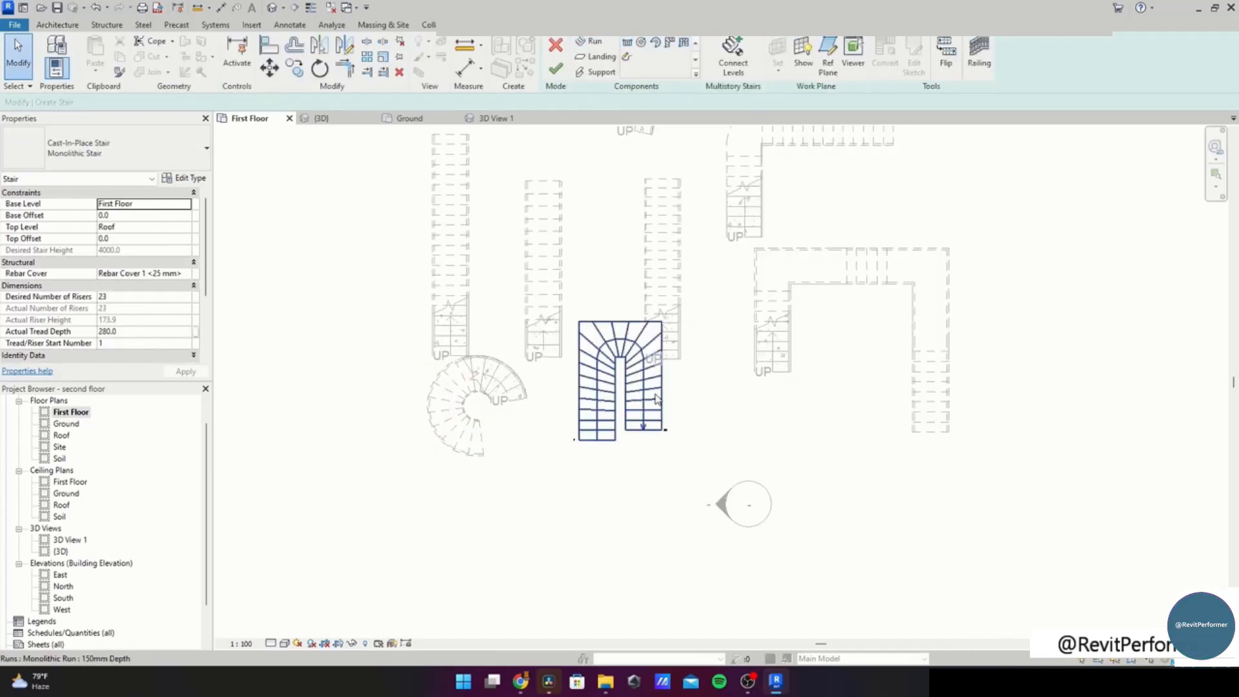
{"action": "scroll", "coordinate": [636, 335], "scroll_direction": "up", "scroll_amount": 7}
{"action": "double_click", "coordinate": [647, 331]}
Nudge the winder sketch's upper outer boundary line outward and trim it to both side boundaries to close the corners
{"action": "left_click", "coordinate": [603, 302]}
{"action": "key", "text": "Up"}
{"action": "key", "text": "Up"}
{"action": "key", "text": "Up"}
{"action": "left_click", "coordinate": [740, 412]}
{"action": "left_click", "coordinate": [345, 68]}
{"action": "left_click", "coordinate": [484, 320]}
{"action": "left_click", "coordinate": [519, 259]}
{"action": "left_click", "coordinate": [659, 259]}
{"action": "left_click", "coordinate": [702, 319]}
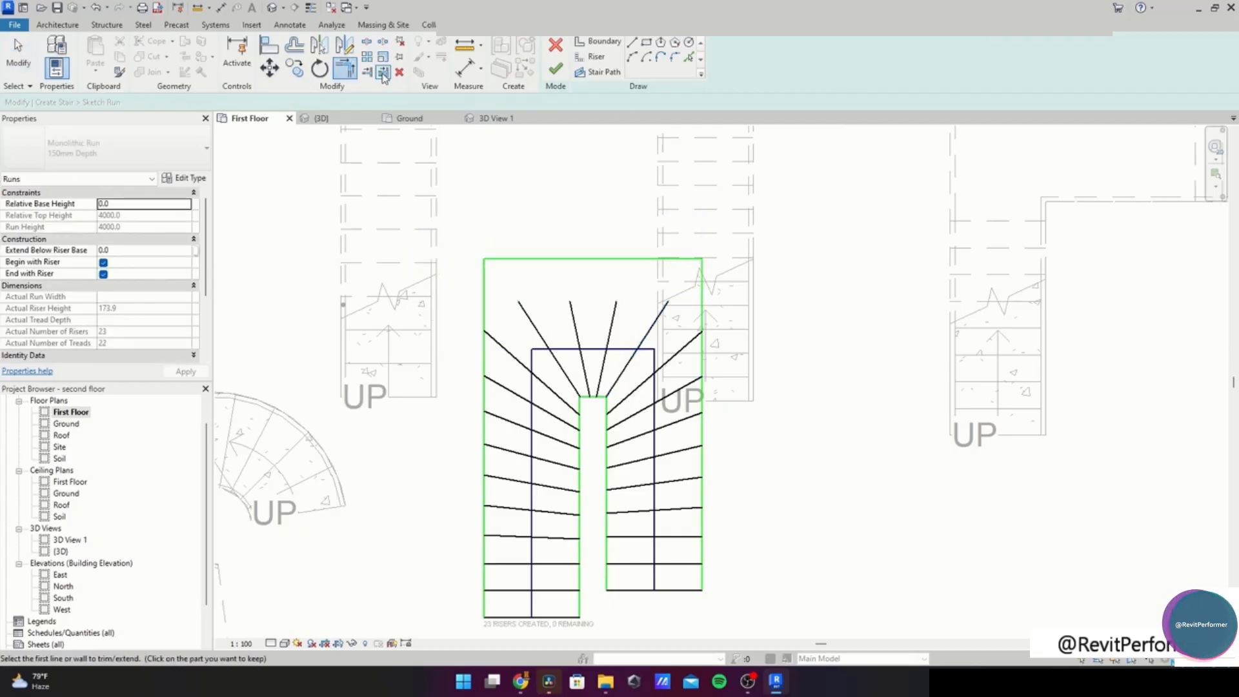
Extend the four riser lines around the turn of the winder run to the moved outer boundary line
{"action": "left_click", "coordinate": [383, 72]}
{"action": "left_click", "coordinate": [665, 259]}
{"action": "left_click", "coordinate": [588, 259]}
{"action": "left_click", "coordinate": [646, 335]}
{"action": "left_click", "coordinate": [610, 328]}
{"action": "left_click", "coordinate": [576, 331]}
{"action": "left_click", "coordinate": [540, 335]}
Try to finish the sketch of the U-shaped winder run
{"action": "left_click", "coordinate": [555, 68]}
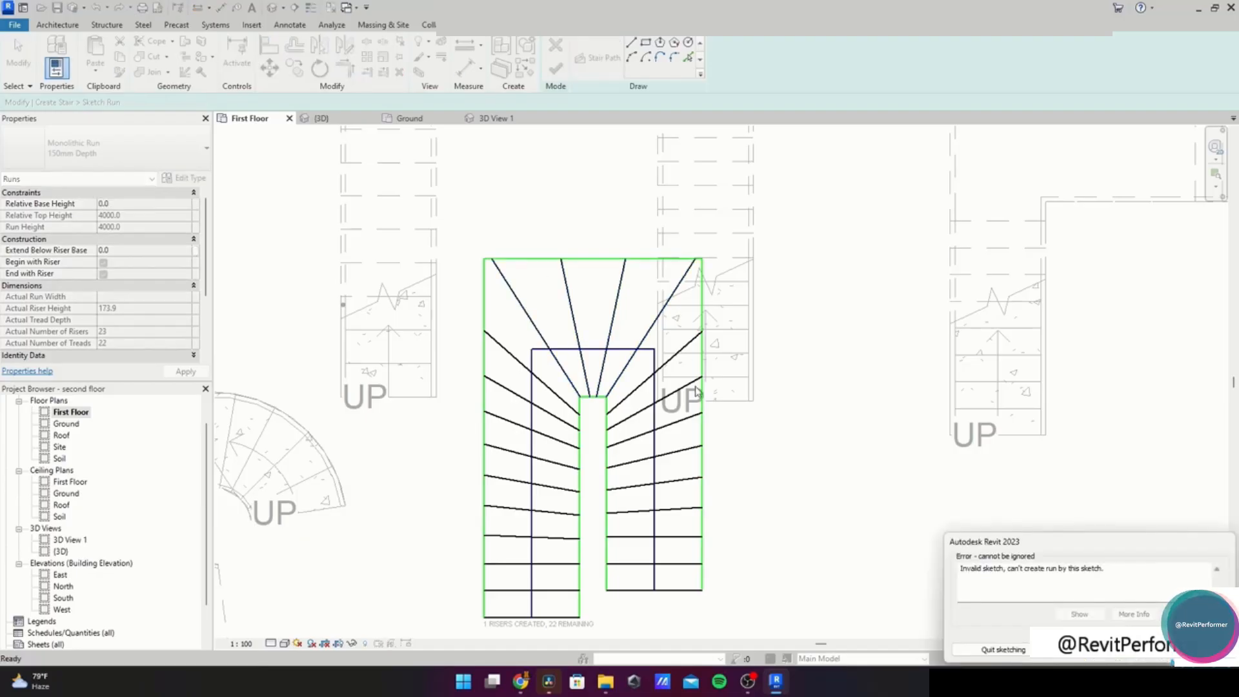
{"action": "left_click", "coordinate": [1179, 650]}
{"action": "key", "text": "Escape"}
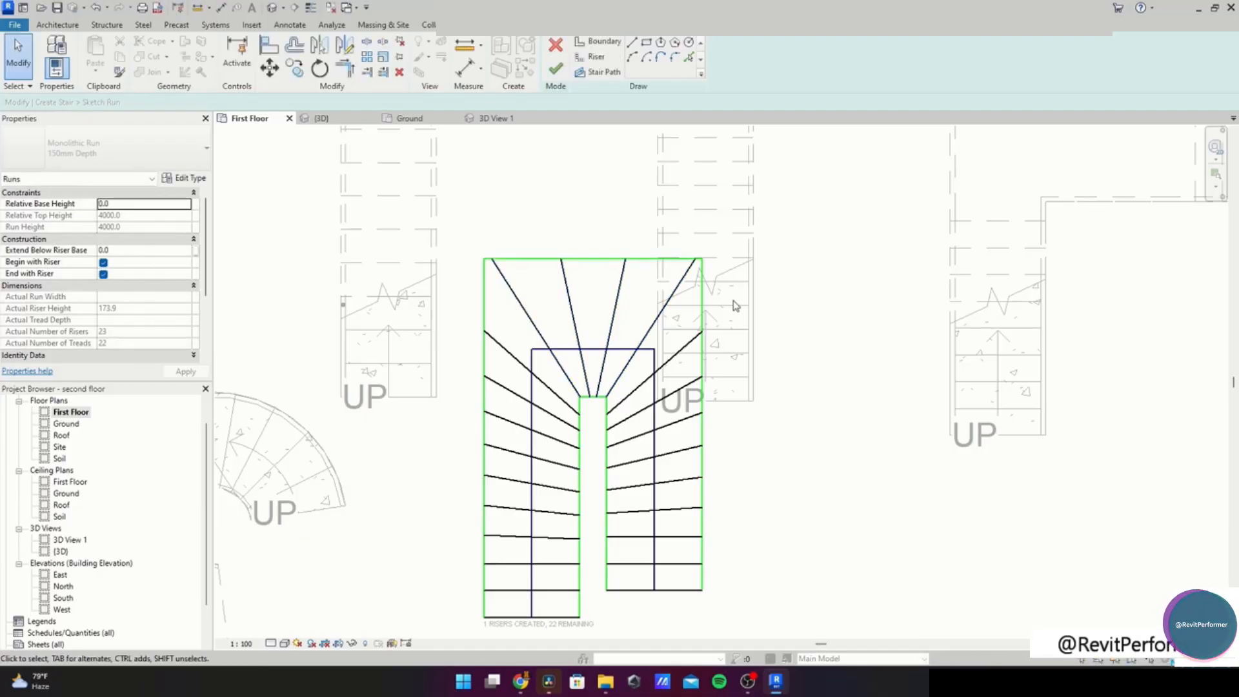
{"action": "scroll", "coordinate": [734, 392], "scroll_direction": "down", "scroll_amount": 2}
{"action": "scroll", "coordinate": [707, 394], "scroll_direction": "up", "scroll_amount": 4}
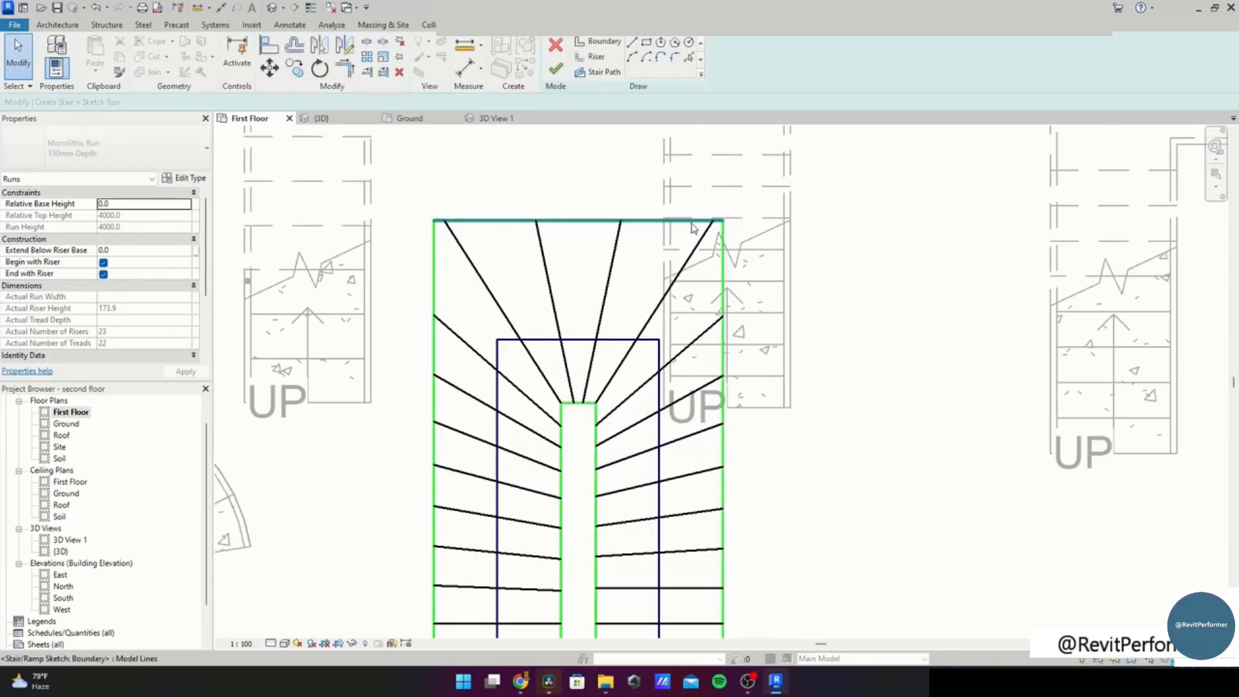
{"action": "left_click", "coordinate": [555, 68]}
{"action": "left_click", "coordinate": [641, 348]}
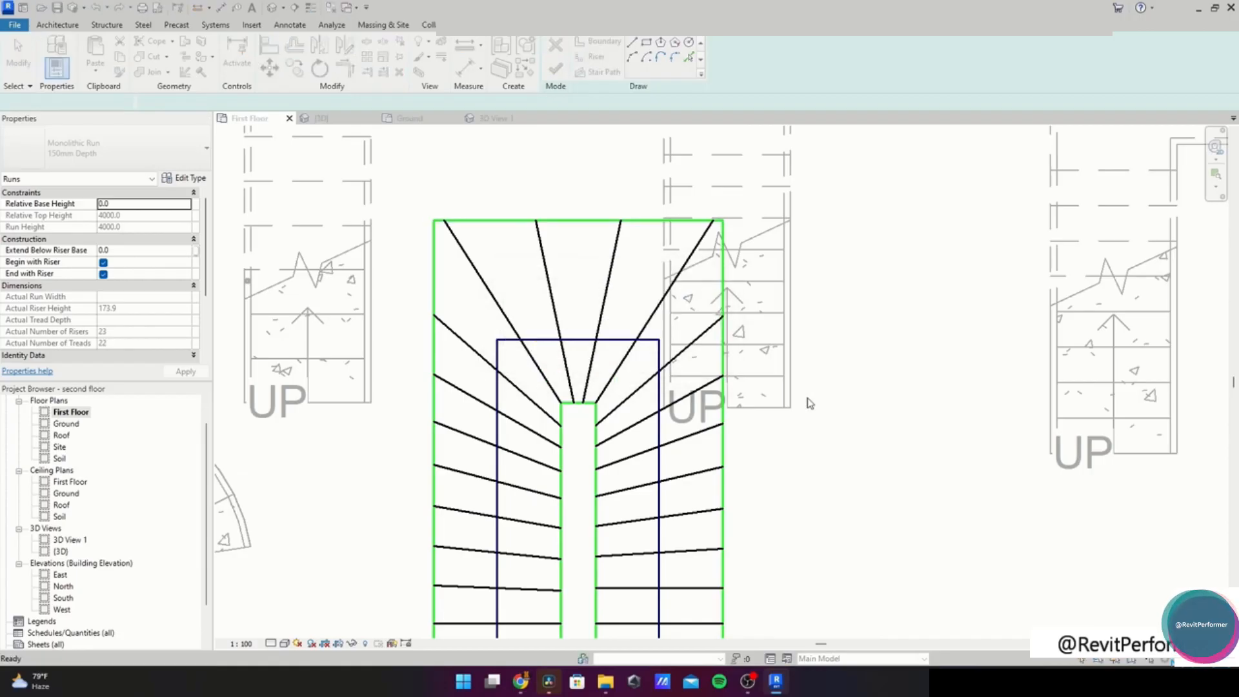
{"action": "scroll", "coordinate": [806, 447], "scroll_direction": "down", "scroll_amount": 4}
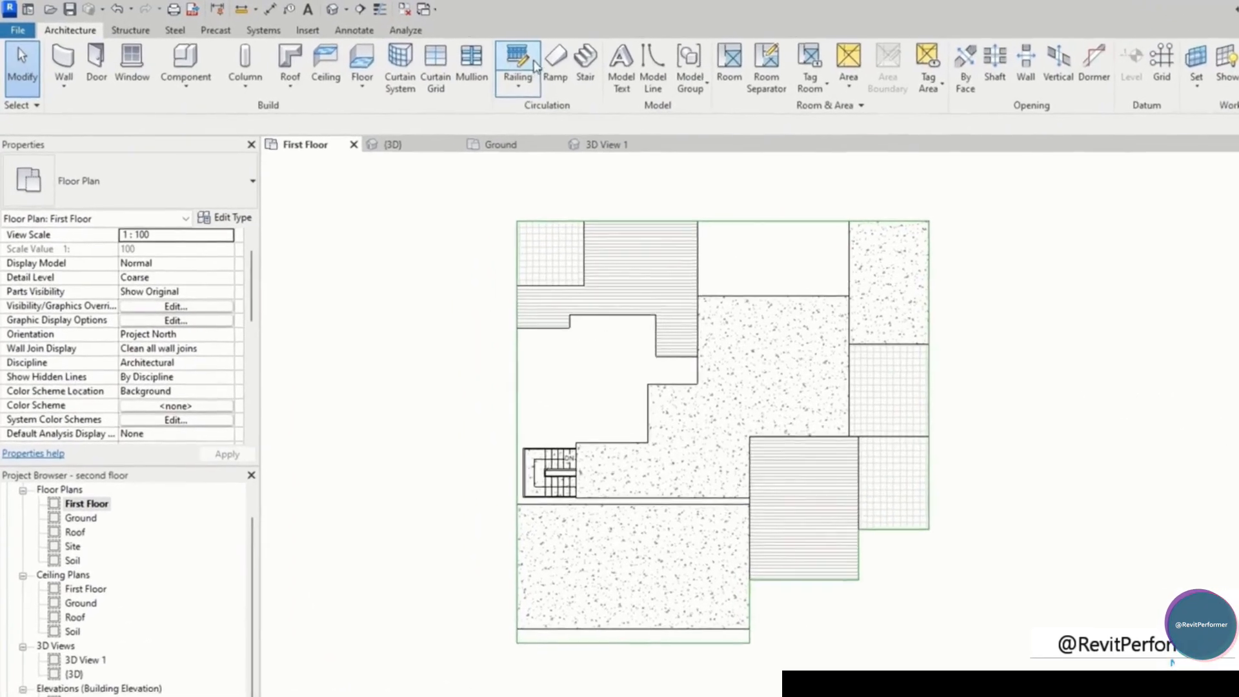
Create a straight monolithic stair with 23 risers in the empty area beside the house floor
{"action": "left_click", "coordinate": [596, 58]}
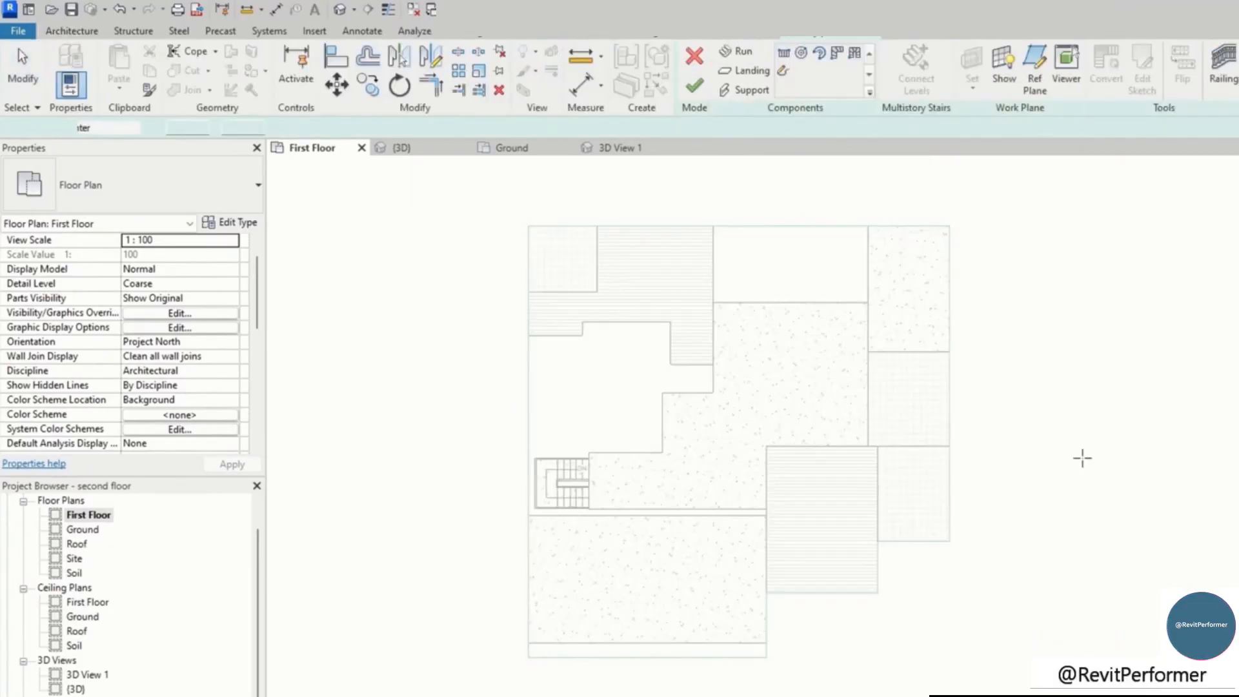
{"action": "scroll", "coordinate": [754, 573], "scroll_direction": "up", "scroll_amount": 3}
{"action": "scroll", "coordinate": [821, 510], "scroll_direction": "up", "scroll_amount": 3}
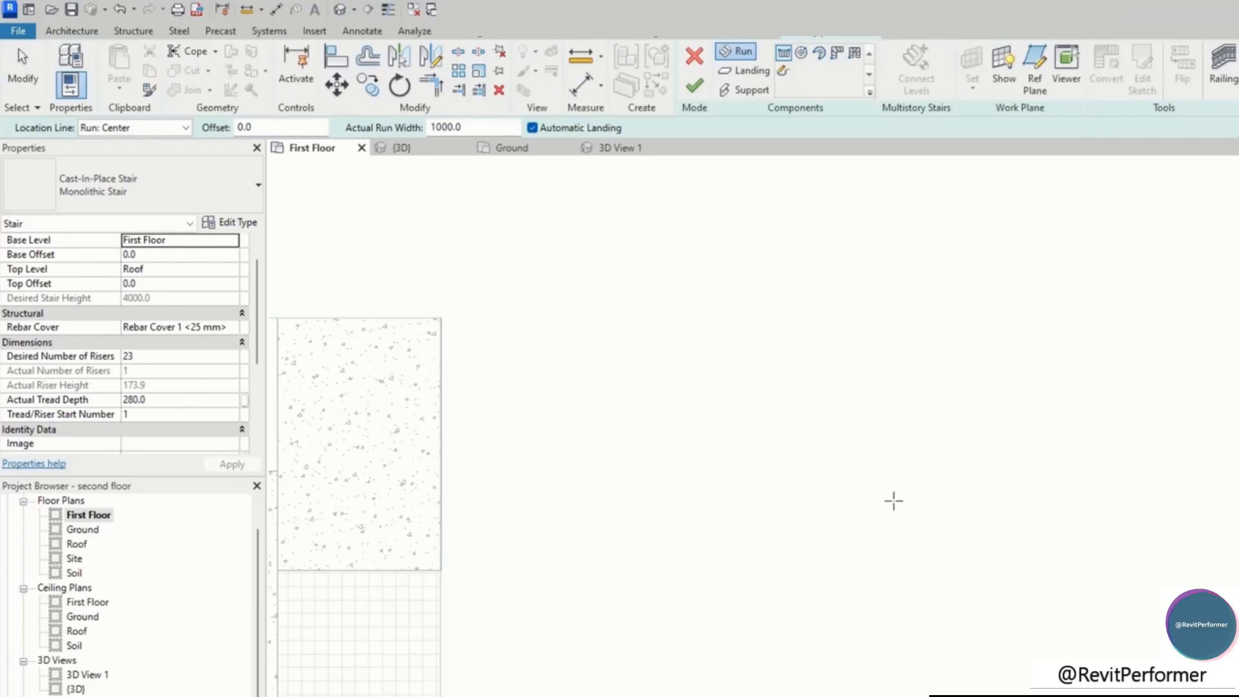
{"action": "left_click", "coordinate": [767, 603]}
{"action": "left_click", "coordinate": [769, 258]}
{"action": "key", "text": "Escape"}
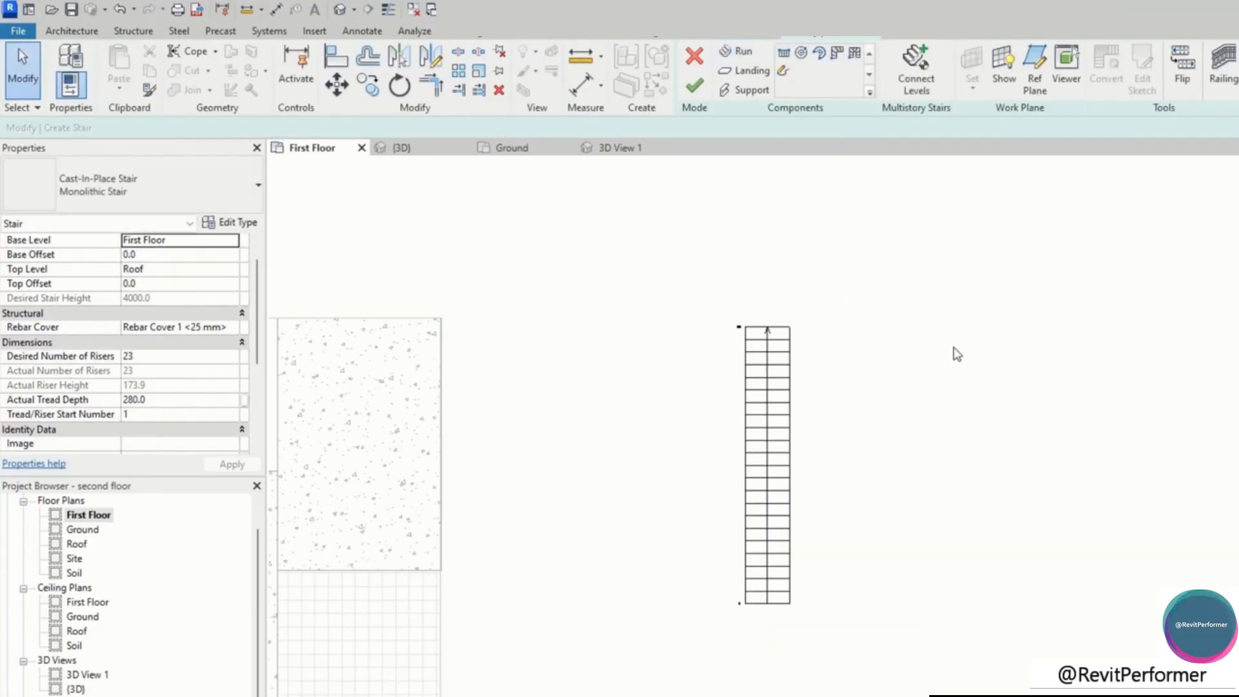
{"action": "left_click", "coordinate": [789, 58]}
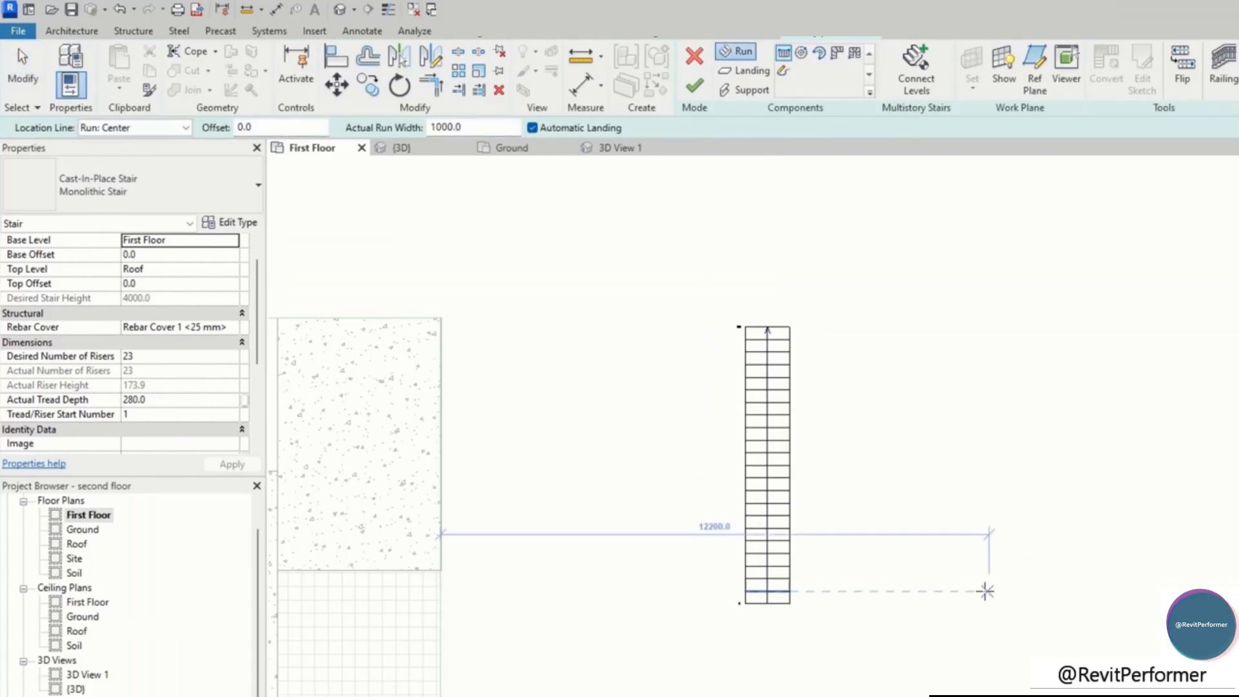
{"action": "left_click", "coordinate": [694, 87]}
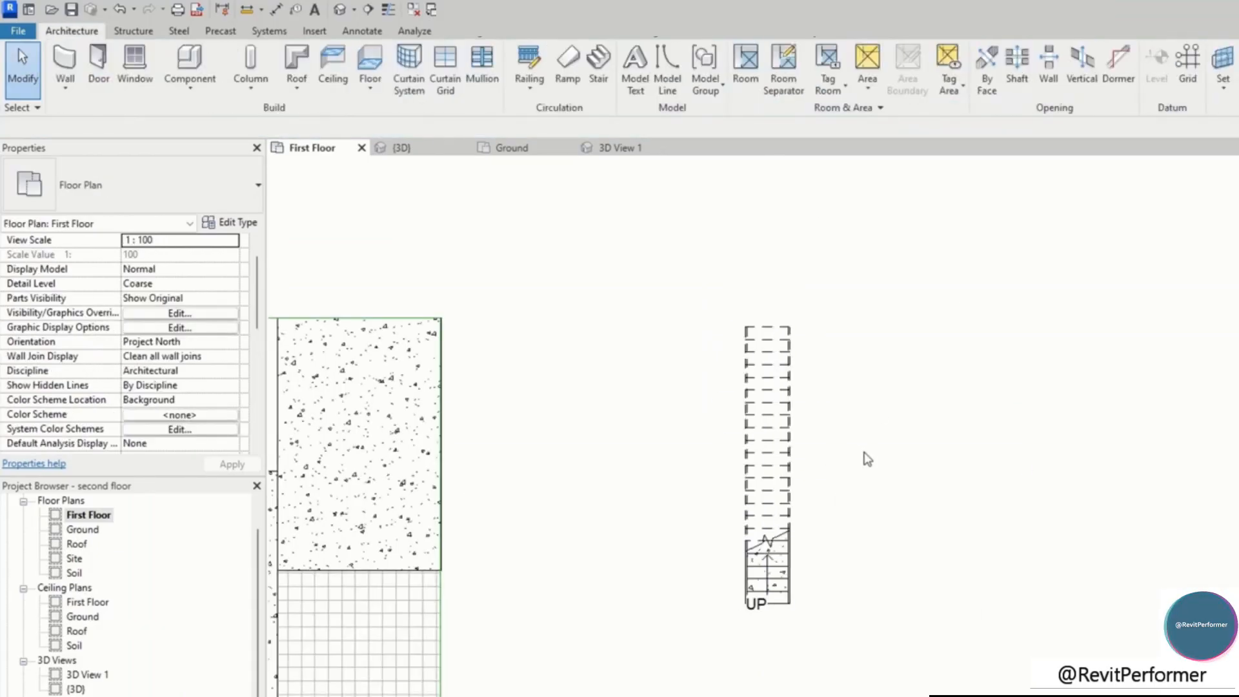
Start a new monolithic stair with 15 desired risers, accepting the exceeded maximum riser height
{"action": "left_click", "coordinate": [597, 71]}
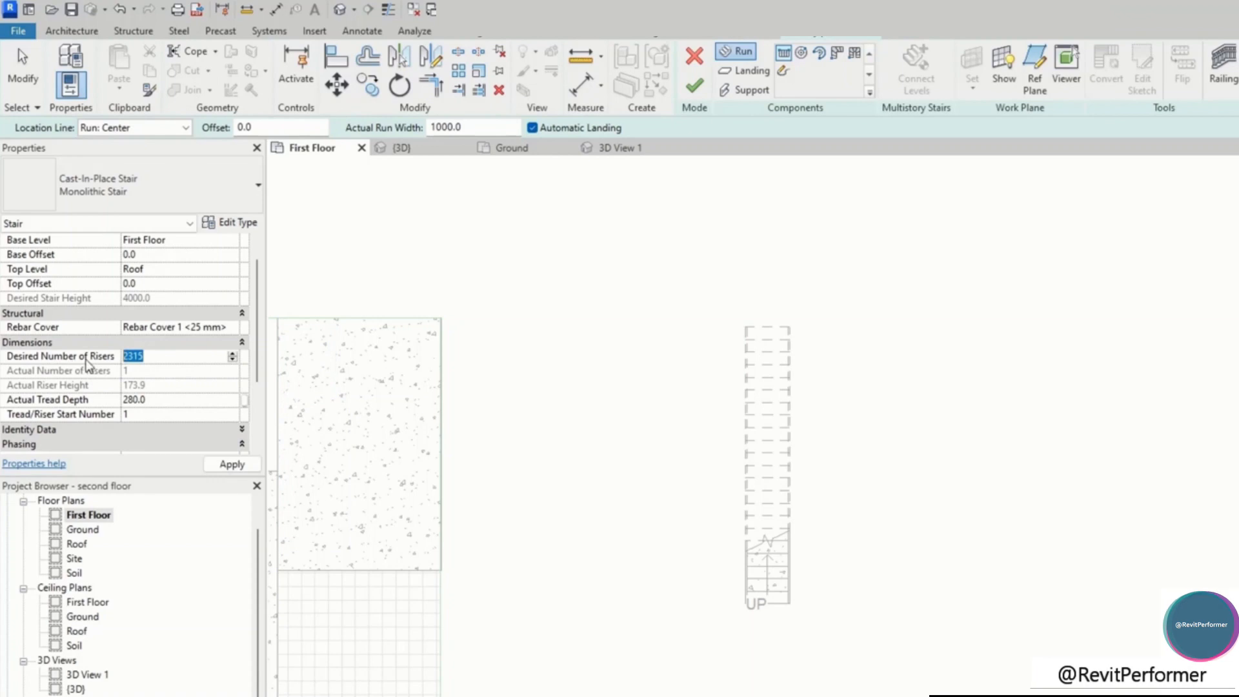
{"action": "key", "text": "Return"}
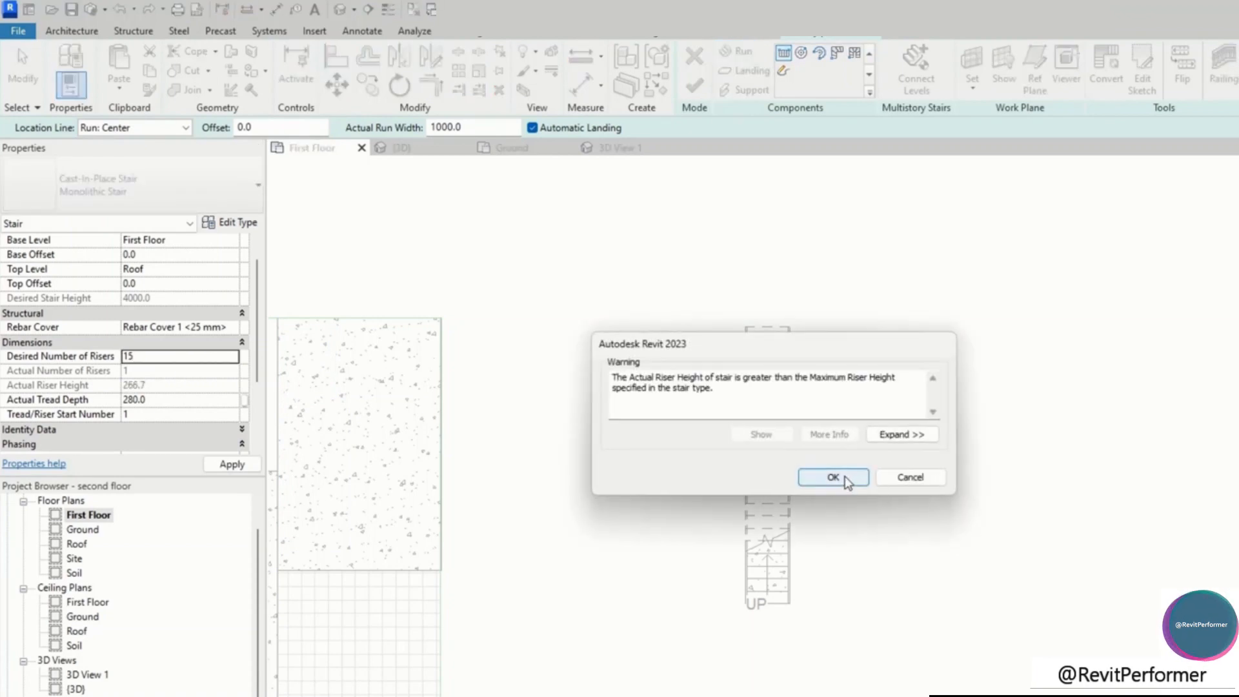
{"action": "left_click", "coordinate": [833, 477]}
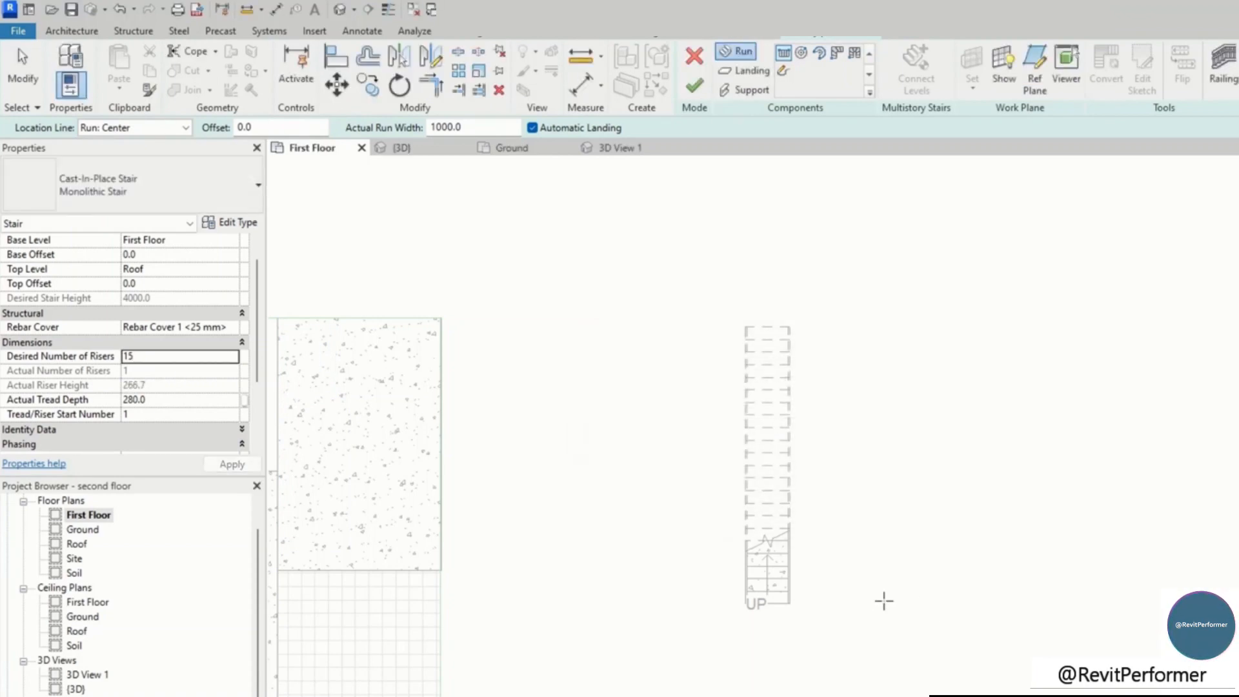
{"action": "left_click", "coordinate": [890, 606]}
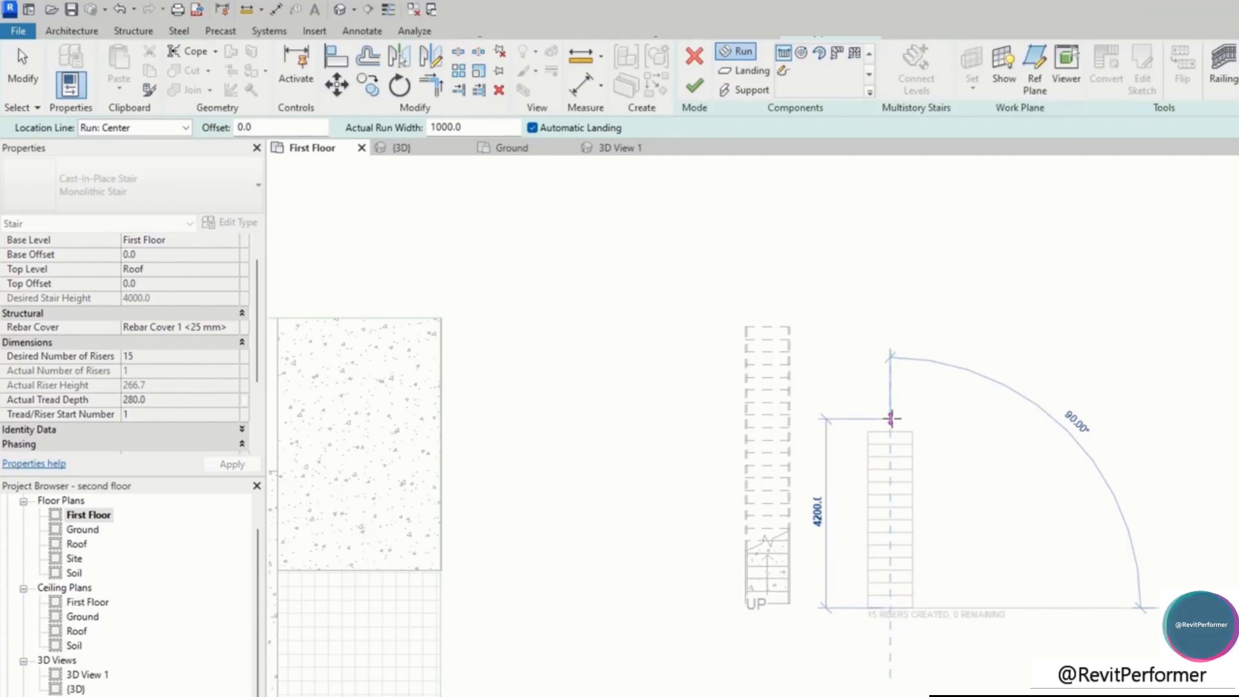
{"action": "key", "text": "Escape"}
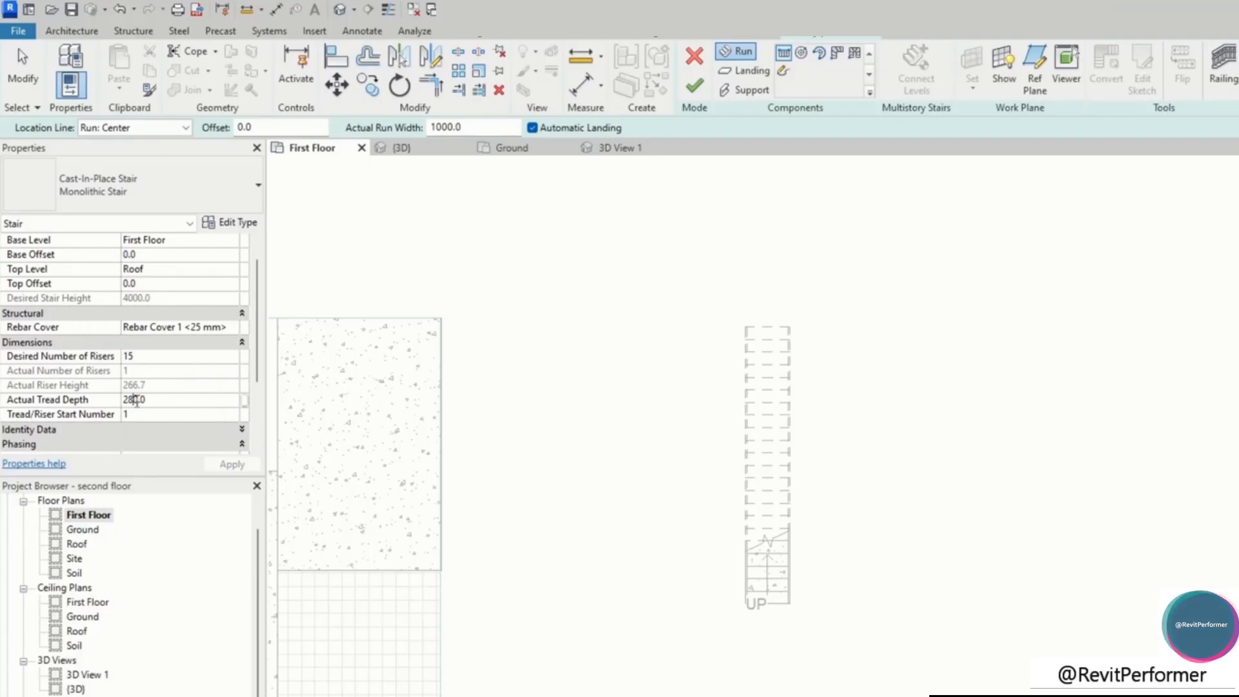
Set the tread depth to 350 mm and create a straight upward stair run of 15 risers beside the first stair
{"action": "type", "text": "350"}
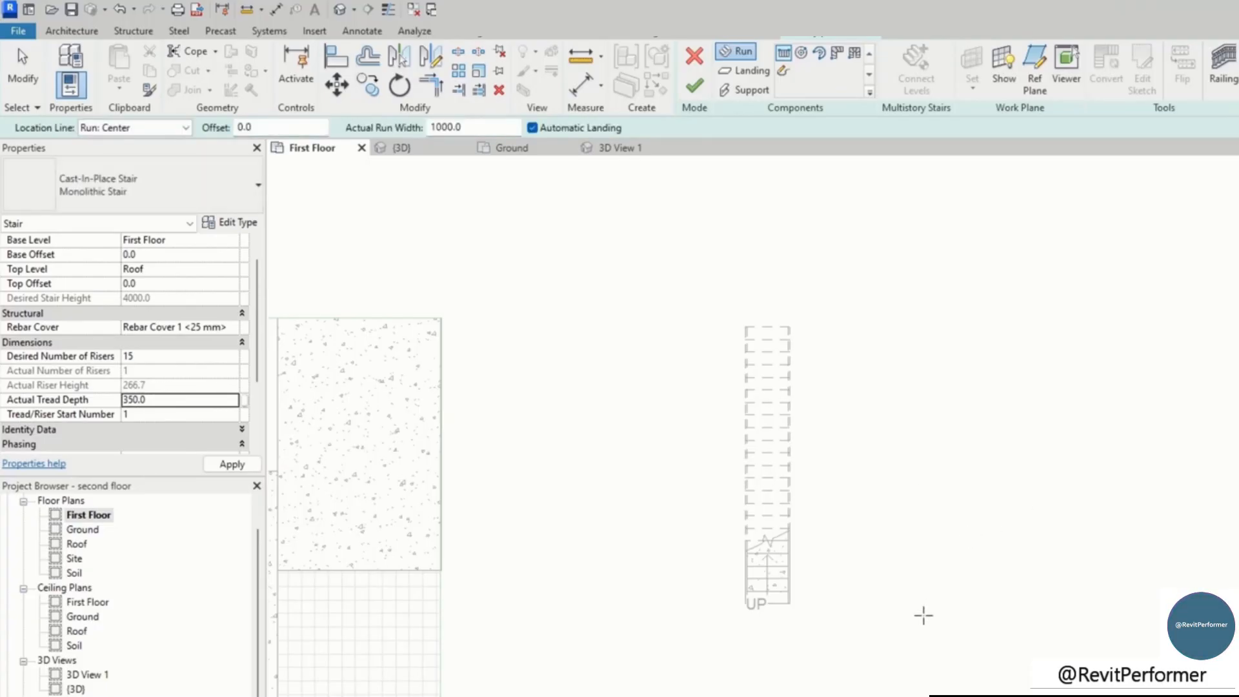
{"action": "left_click", "coordinate": [884, 604]}
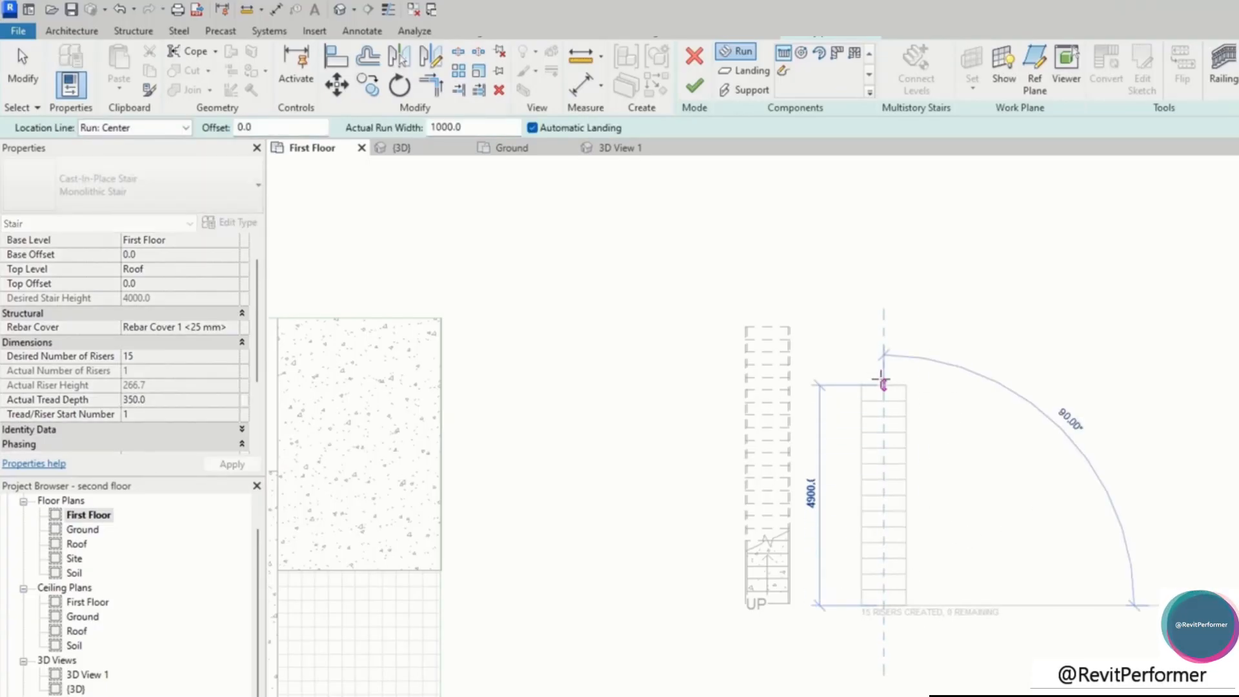
{"action": "scroll", "coordinate": [871, 426], "scroll_direction": "up", "scroll_amount": 2}
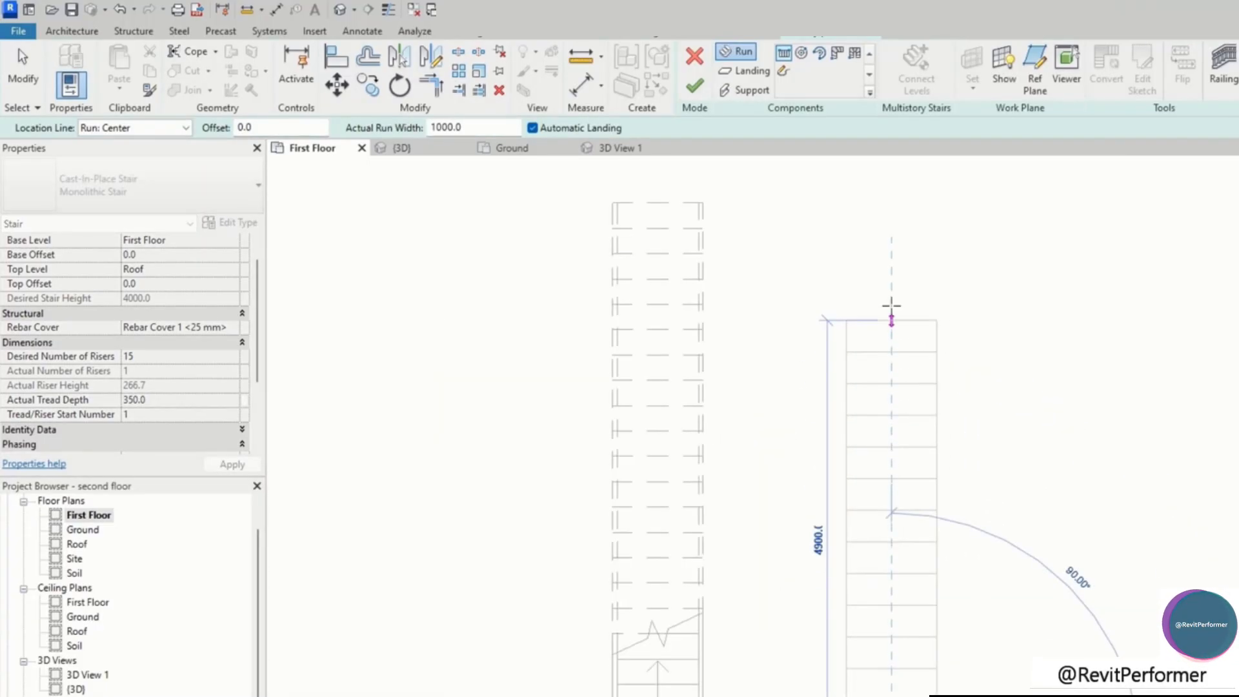
{"action": "left_click", "coordinate": [891, 307]}
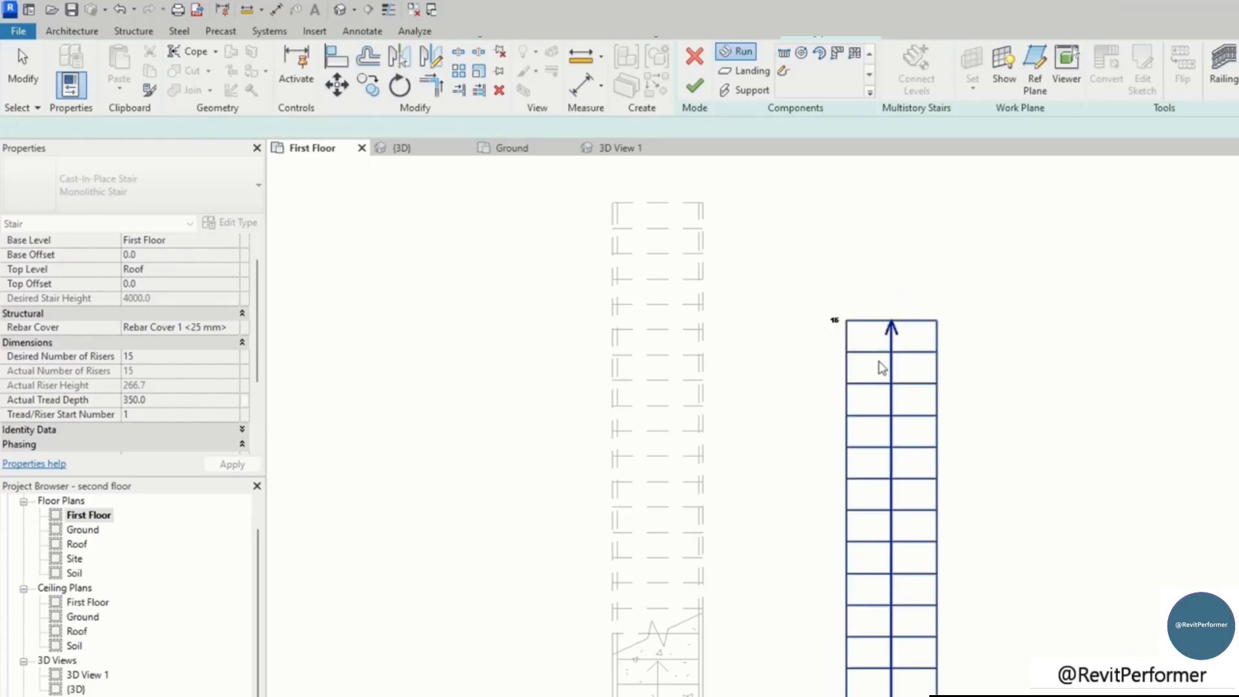
{"action": "key", "text": "Escape"}
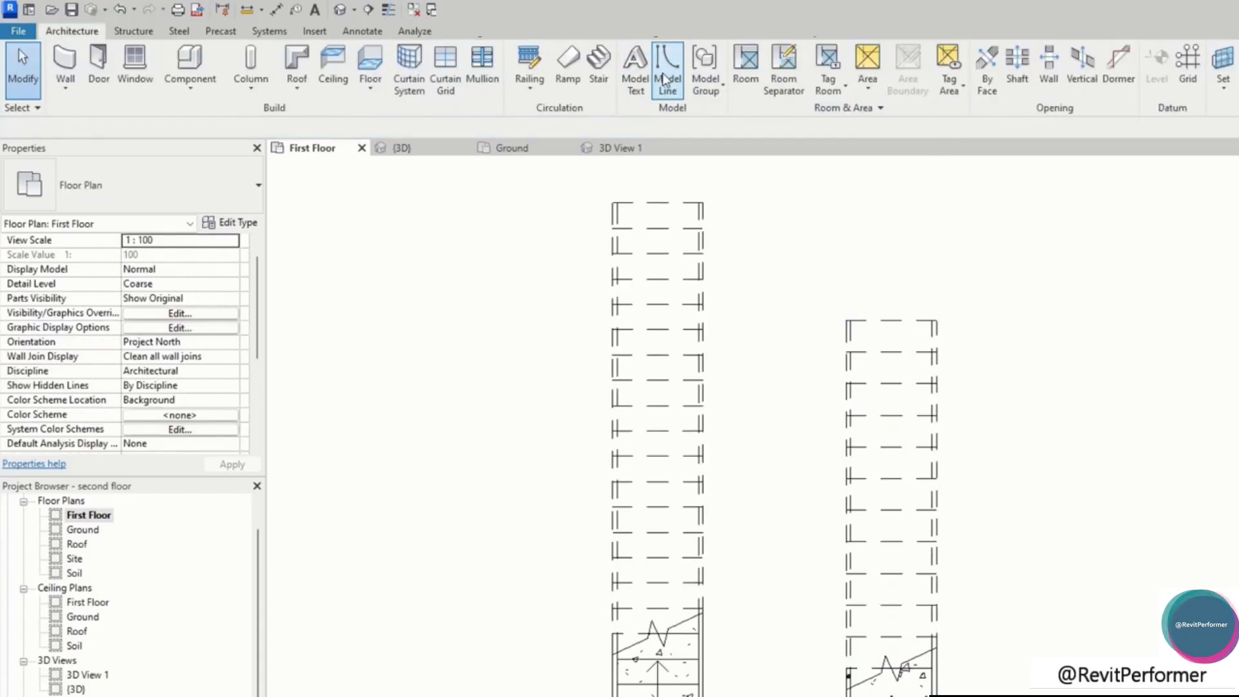
Start a sketched stair run beside the second stair and draw its two parallel vertical boundary lines, offset 1000 mm apart
{"action": "left_click", "coordinate": [891, 329]}
{"action": "left_click", "coordinate": [780, 346]}
{"action": "scroll", "coordinate": [813, 268], "scroll_direction": "down", "scroll_amount": 2}
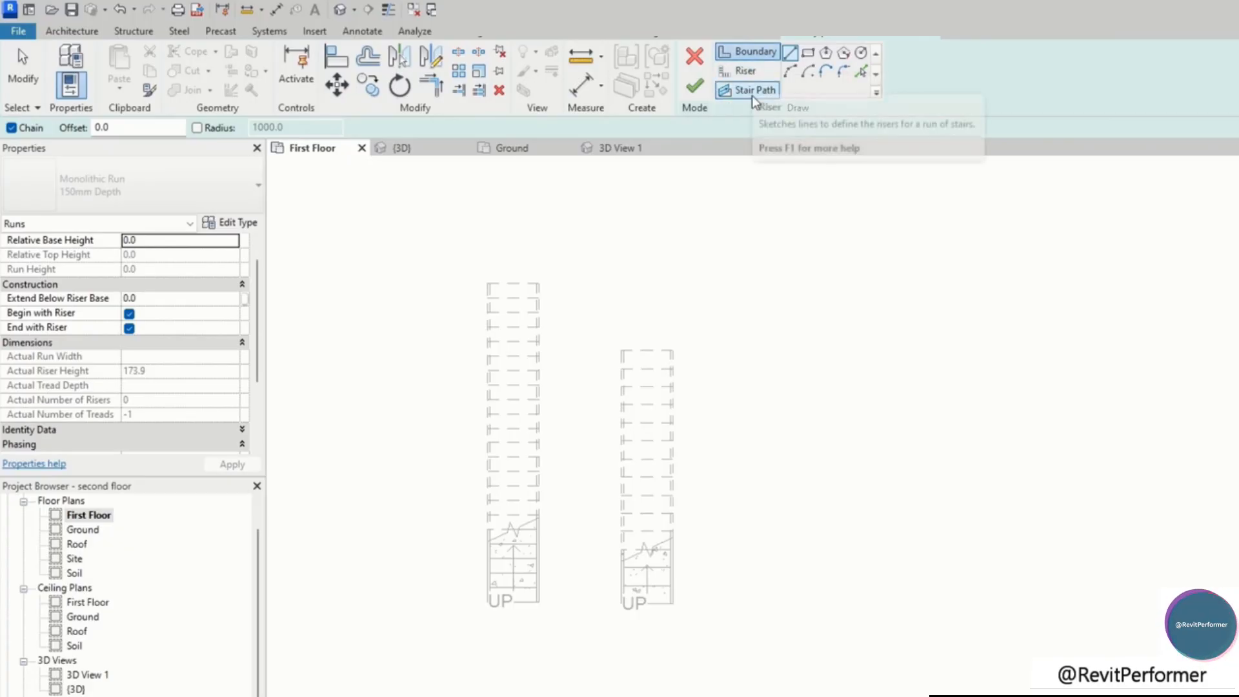
{"action": "left_click", "coordinate": [791, 55]}
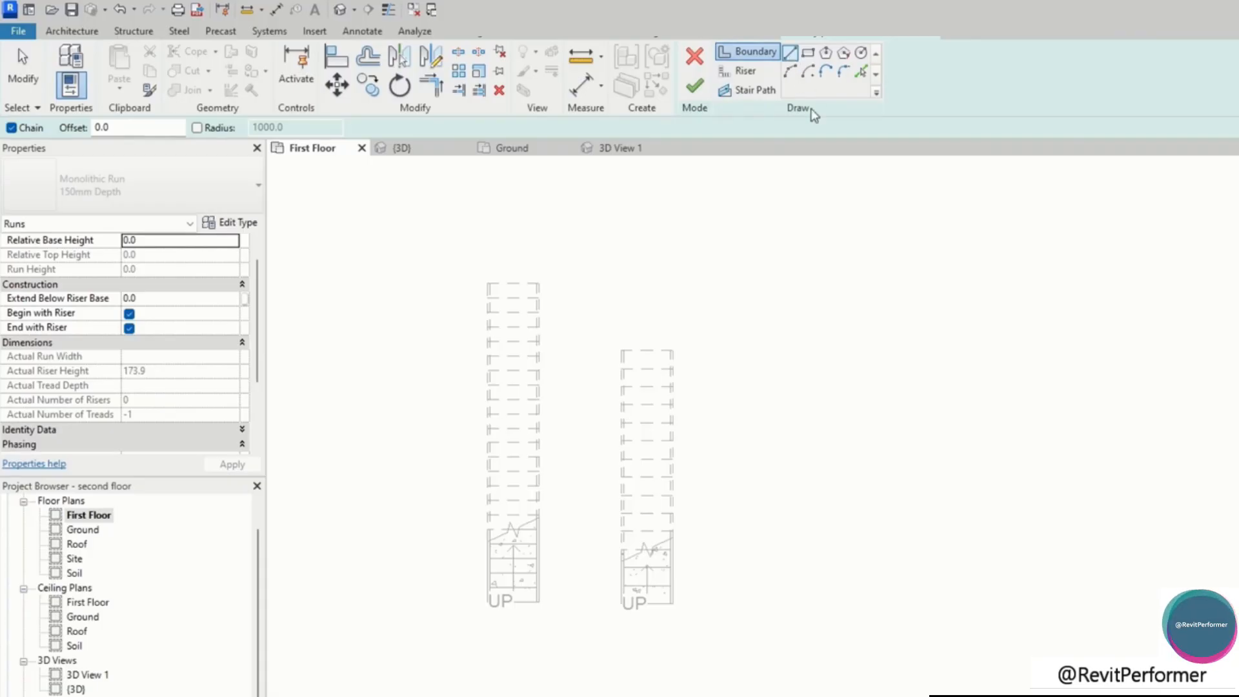
{"action": "scroll", "coordinate": [765, 609], "scroll_direction": "up", "scroll_amount": 2}
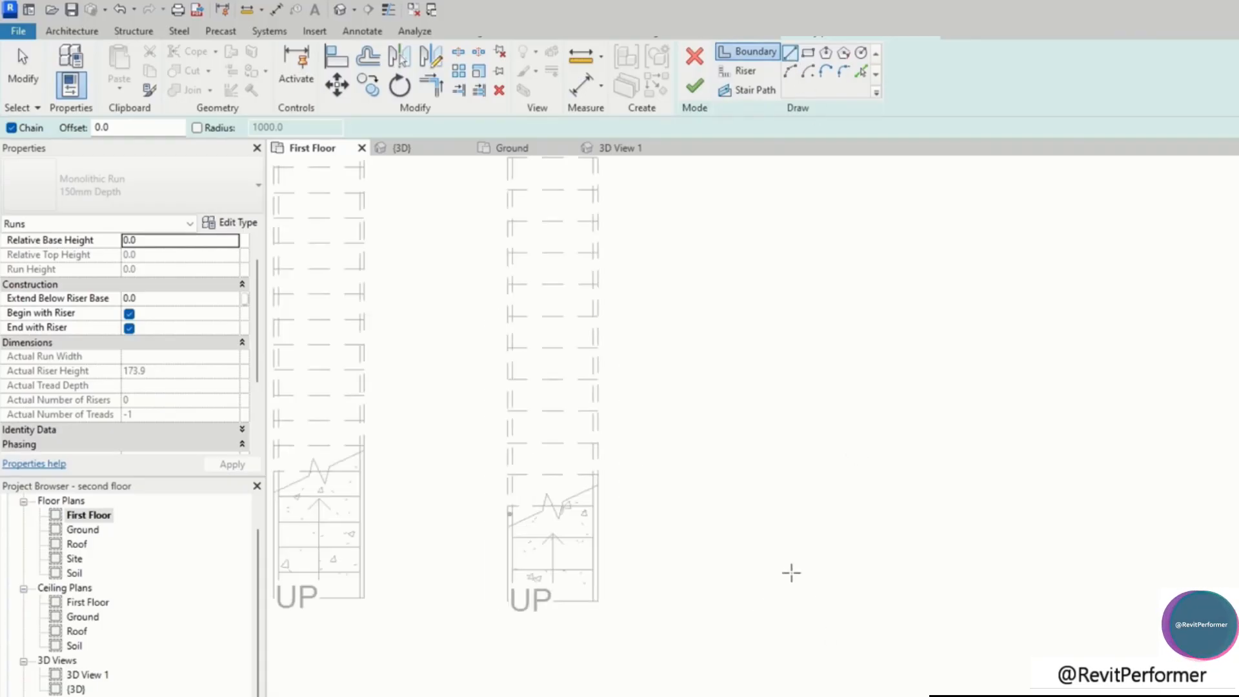
{"action": "left_click", "coordinate": [807, 605]}
{"action": "middle_click_drag", "start_coordinate": [811, 161], "coordinate": [809, 489]}
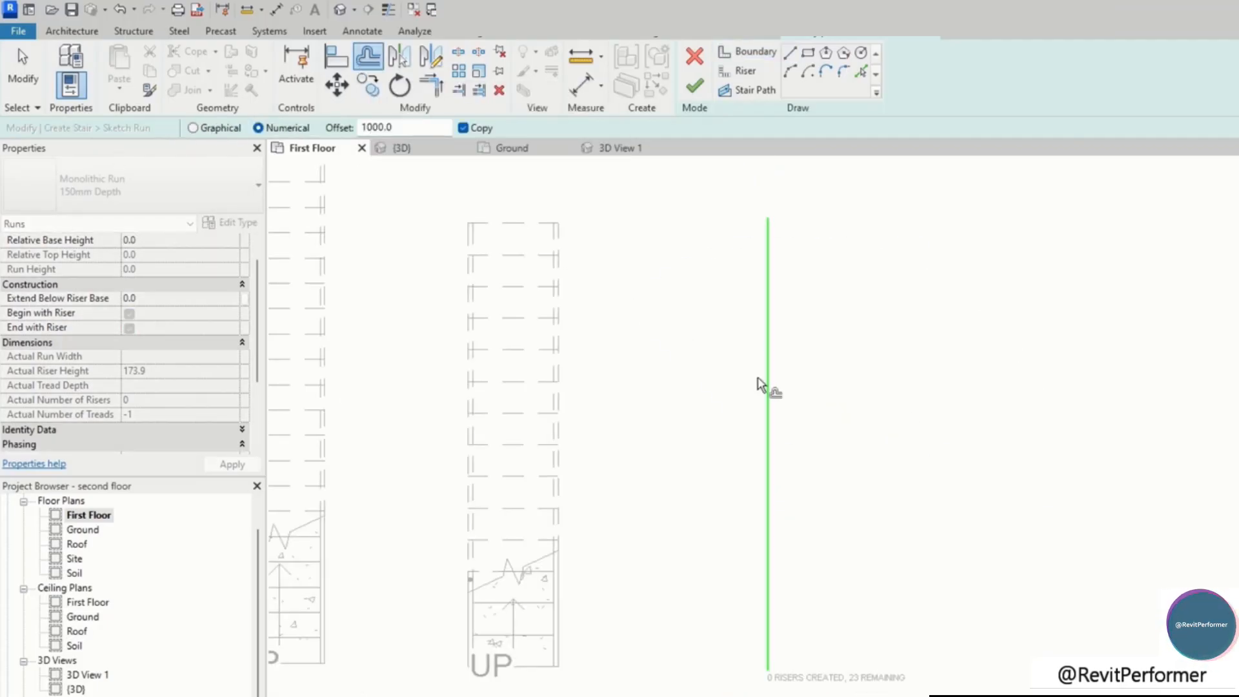
{"action": "left_click", "coordinate": [783, 402]}
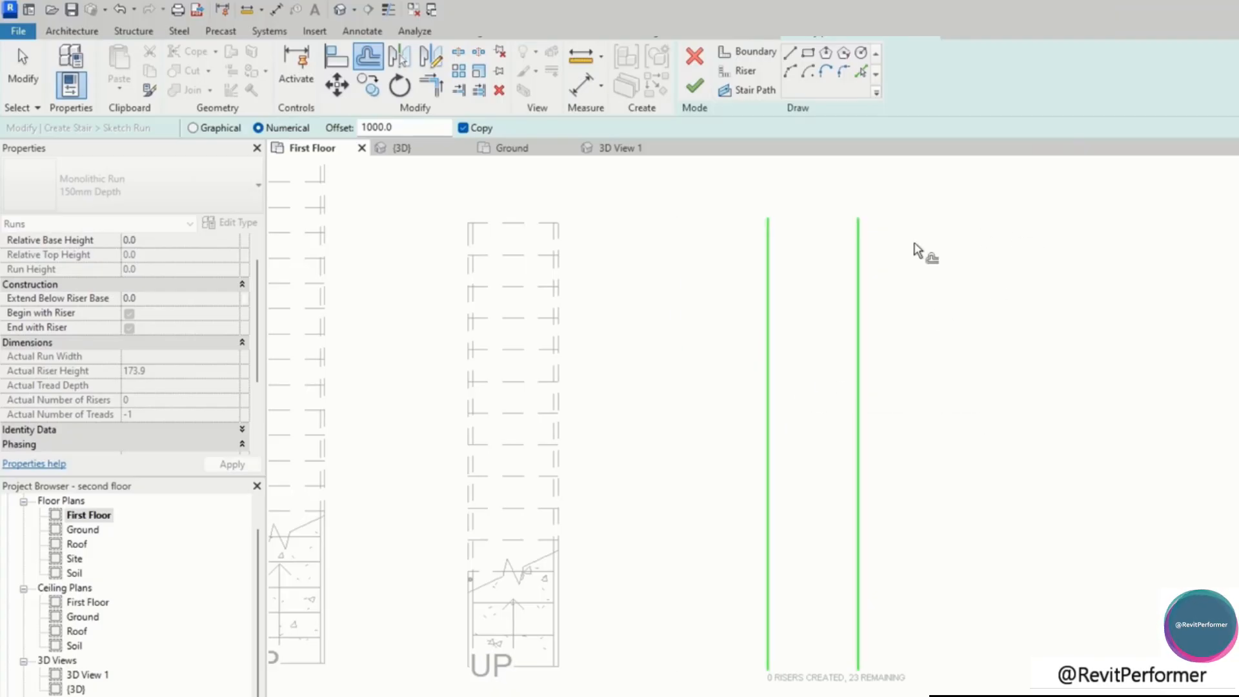
{"action": "key", "text": "Escape"}
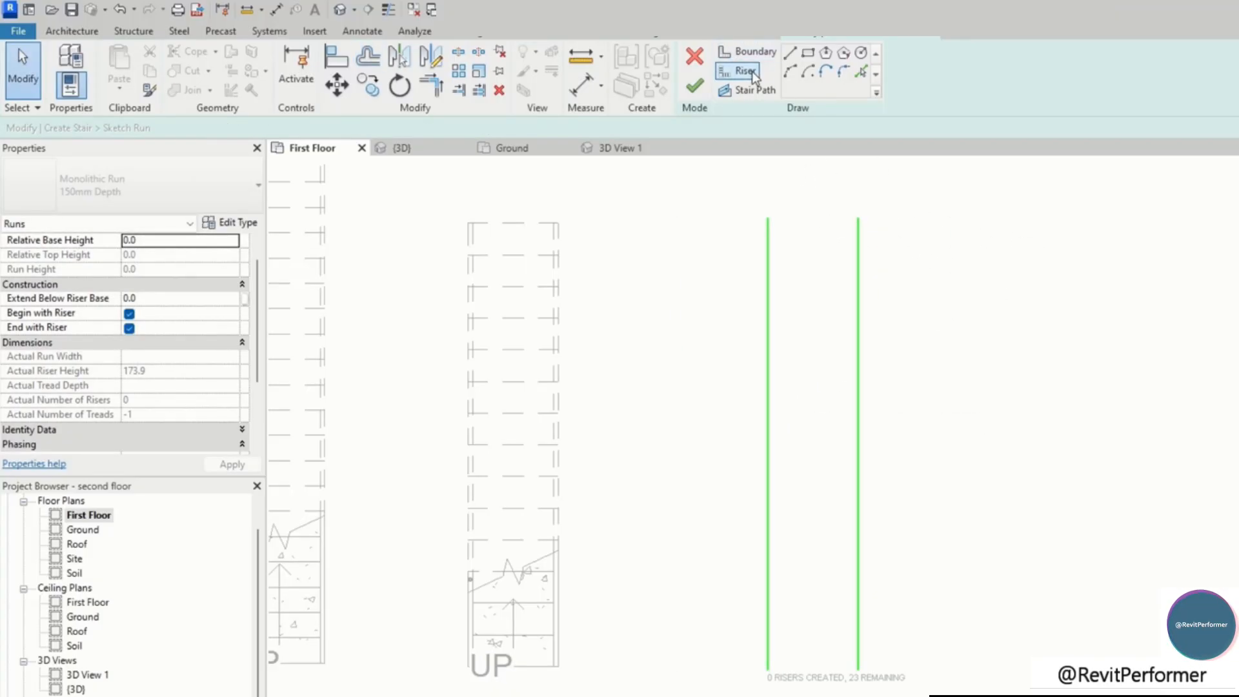
Draw the first riser line across the lower ends of the two boundary lines
{"action": "left_click", "coordinate": [747, 74]}
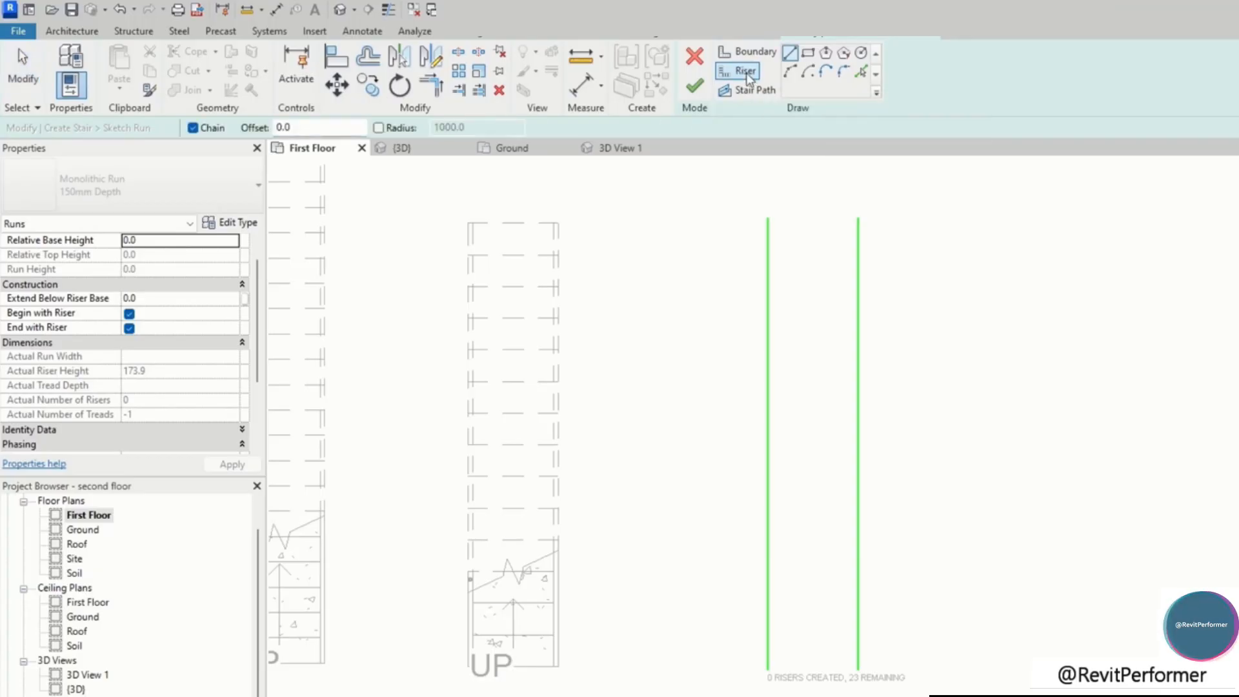
{"action": "left_click", "coordinate": [767, 670]}
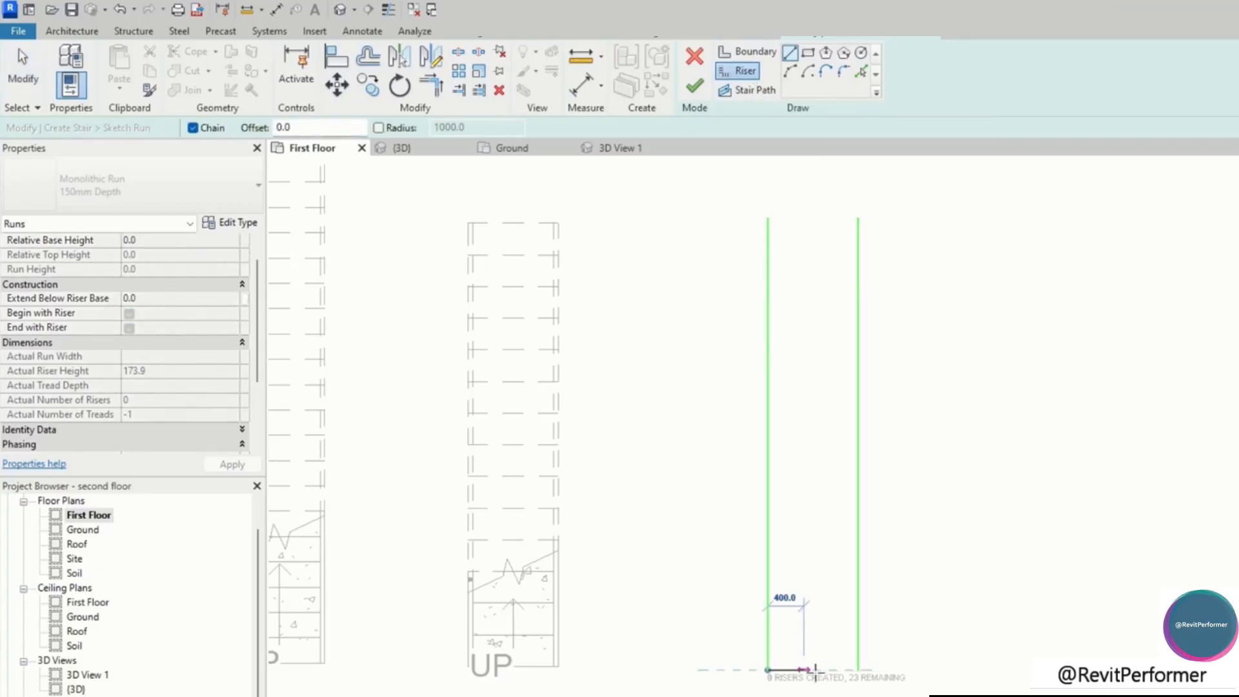
{"action": "left_click", "coordinate": [858, 669]}
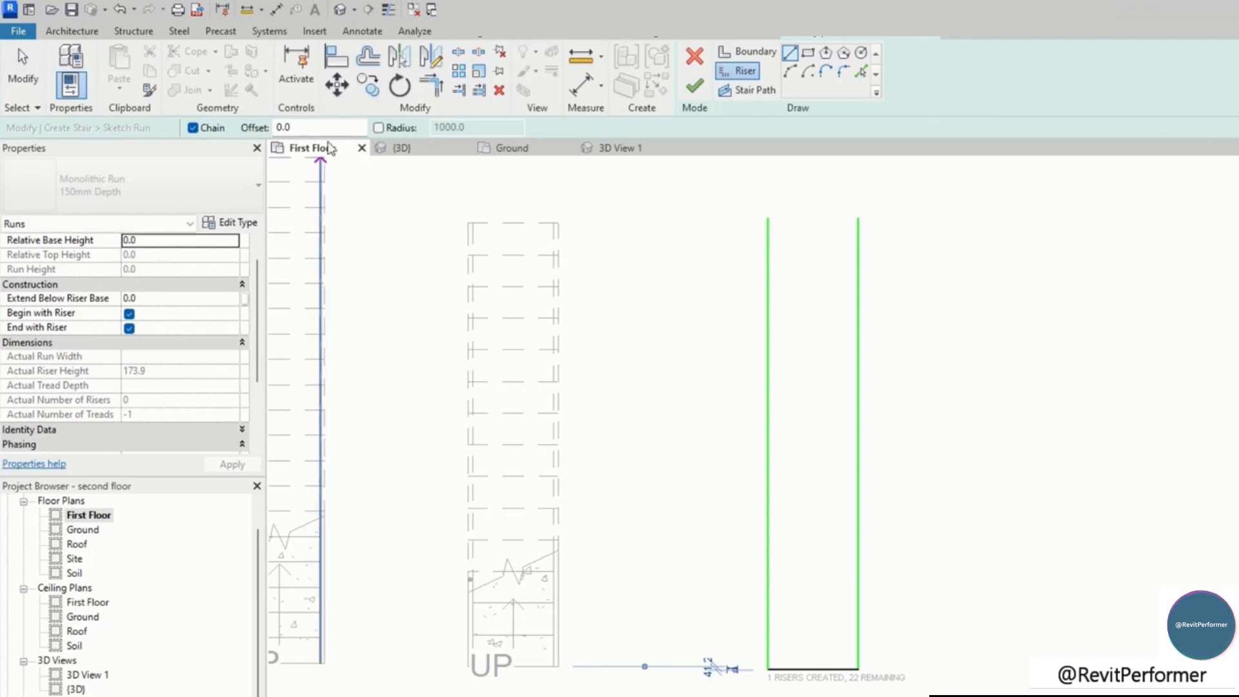
Offset copies of the riser line upward at 250 mm spacing until they reach the upper ends of the boundaries
{"action": "left_click", "coordinate": [362, 61]}
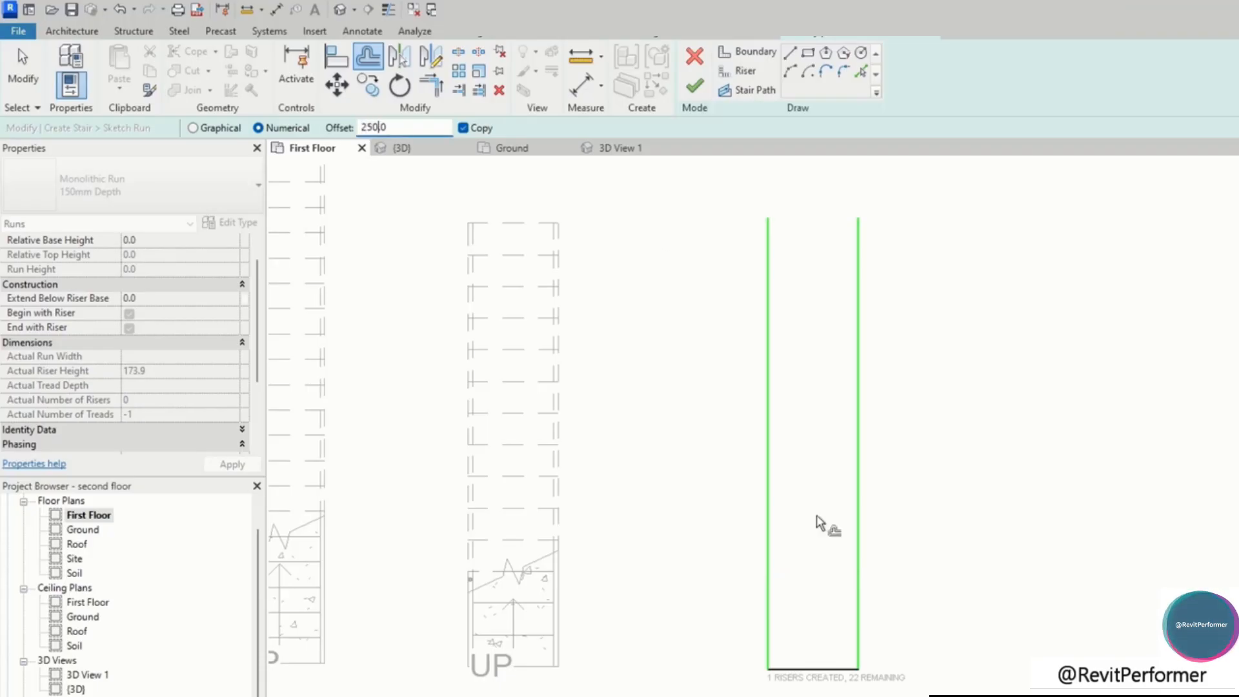
{"action": "left_click", "coordinate": [823, 646]}
{"action": "left_click", "coordinate": [824, 624]}
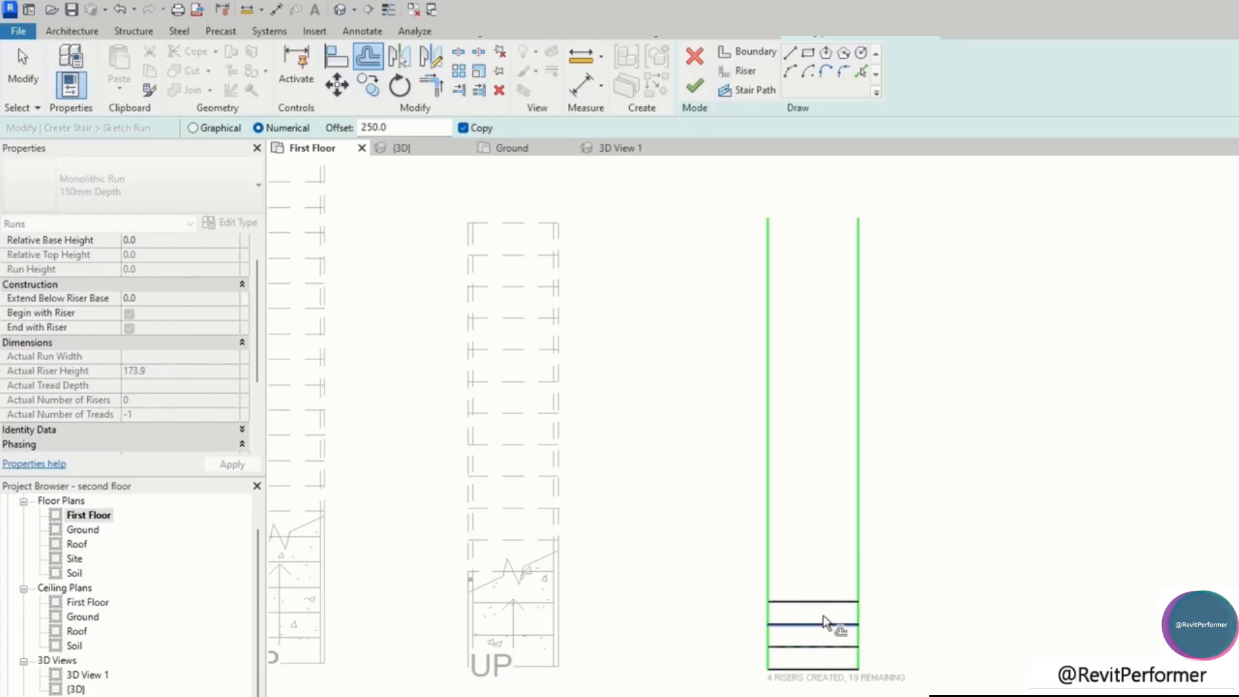
{"action": "left_click", "coordinate": [818, 602]}
{"action": "left_click", "coordinate": [818, 579]}
{"action": "left_click", "coordinate": [817, 556]}
{"action": "left_click", "coordinate": [816, 533]}
{"action": "left_click", "coordinate": [817, 511]}
{"action": "left_click", "coordinate": [815, 488]}
{"action": "left_click", "coordinate": [816, 466]}
{"action": "left_click", "coordinate": [815, 443]}
{"action": "left_click", "coordinate": [814, 398]}
{"action": "left_click", "coordinate": [816, 376]}
{"action": "left_click", "coordinate": [823, 353]}
{"action": "left_click", "coordinate": [829, 331]}
{"action": "left_click", "coordinate": [826, 308]}
{"action": "left_click", "coordinate": [828, 286]}
{"action": "left_click", "coordinate": [833, 263]}
{"action": "left_click", "coordinate": [838, 240]}
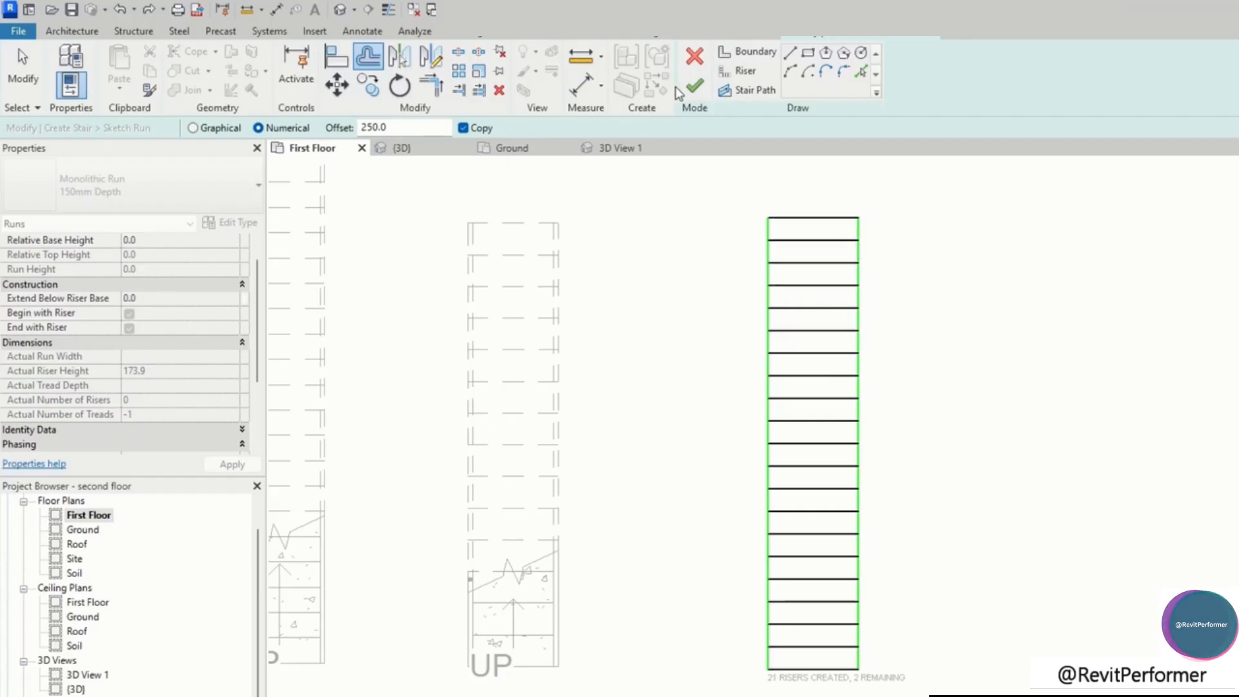
Draw the stair path up the middle of the run from the first to the last riser, and finish the sketched stair
{"action": "left_click", "coordinate": [747, 90]}
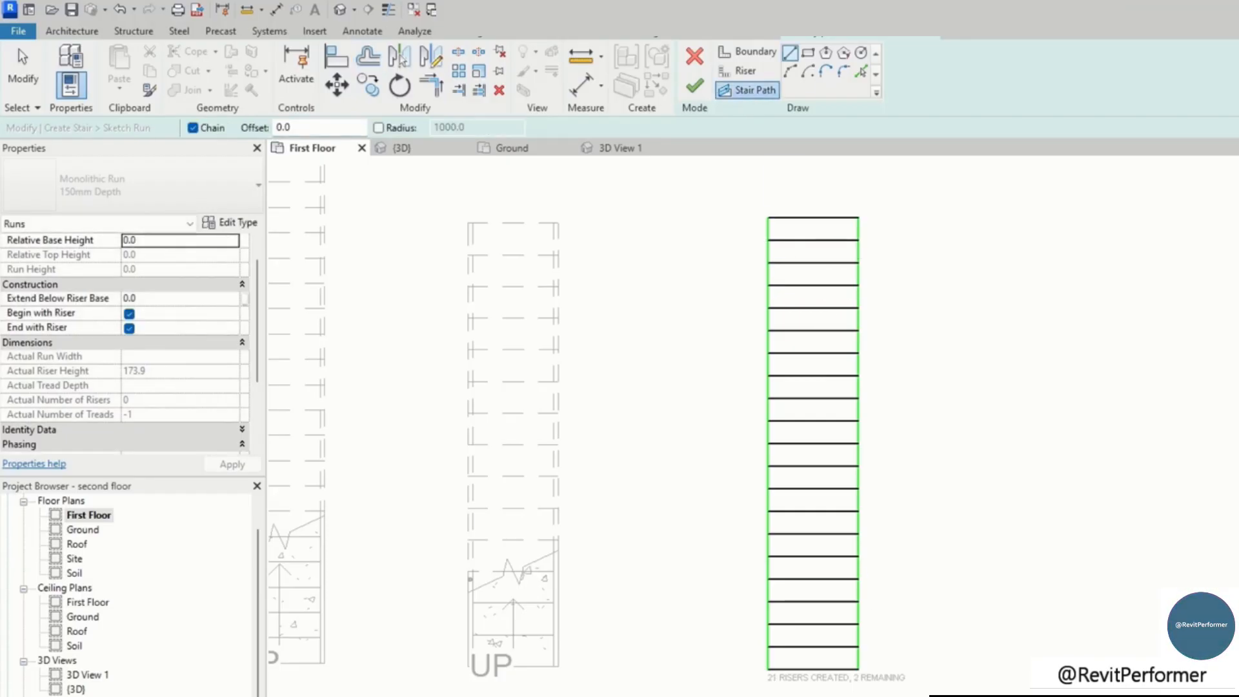
{"action": "left_click", "coordinate": [813, 671]}
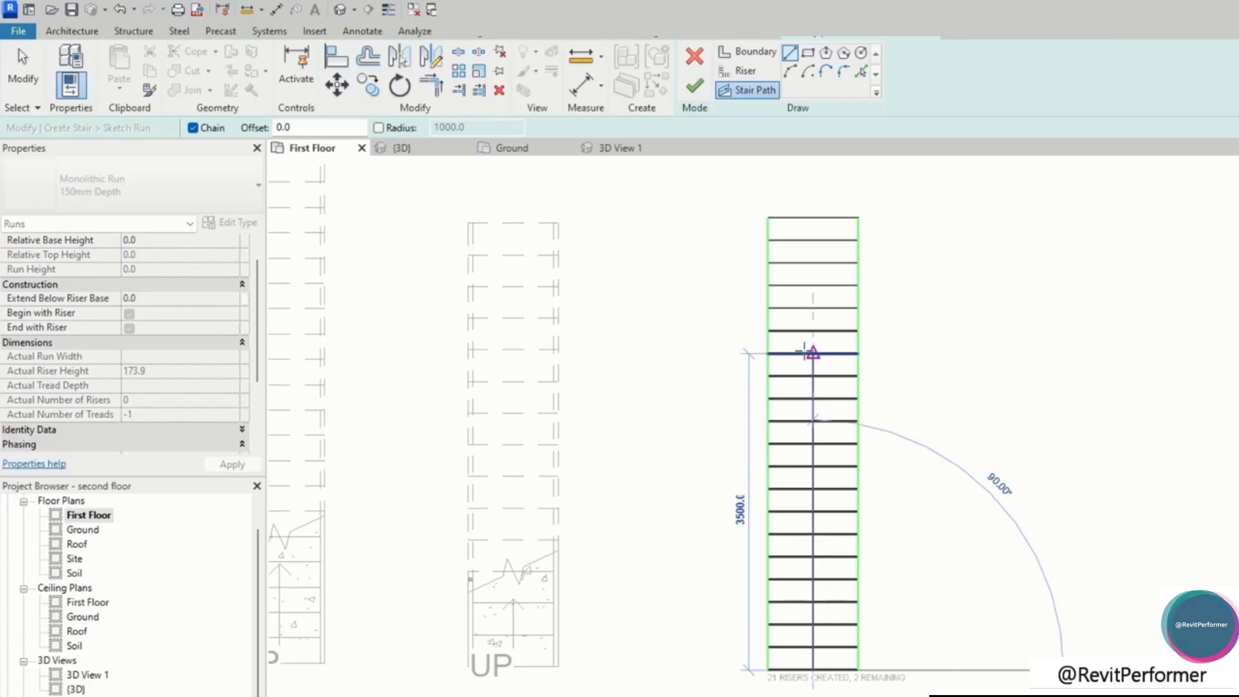
{"action": "left_click", "coordinate": [813, 220]}
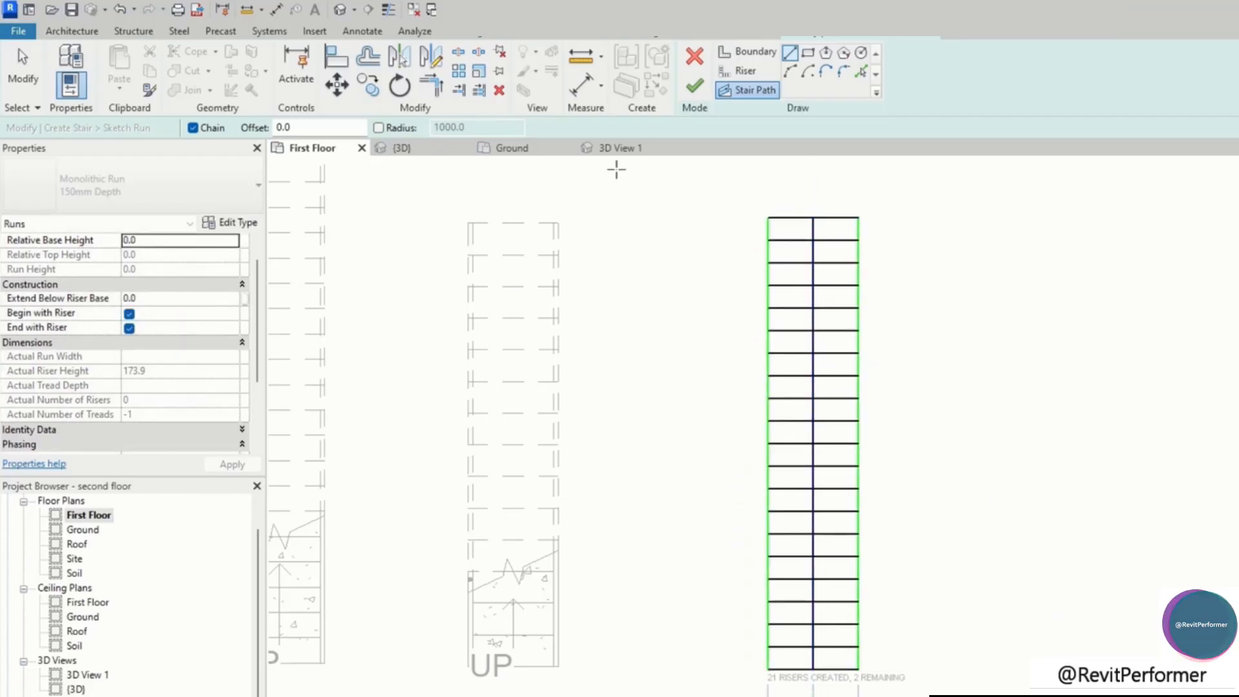
{"action": "left_click", "coordinate": [697, 86]}
{"action": "left_click", "coordinate": [890, 252]}
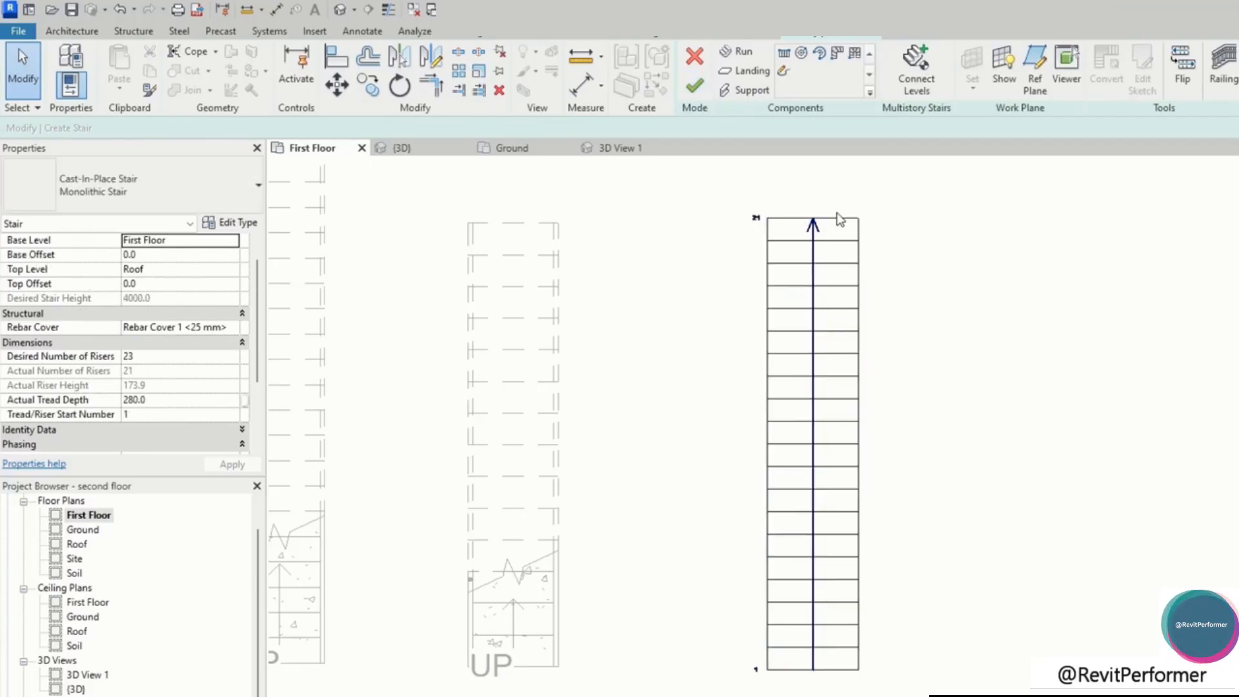
{"action": "left_click", "coordinate": [811, 223]}
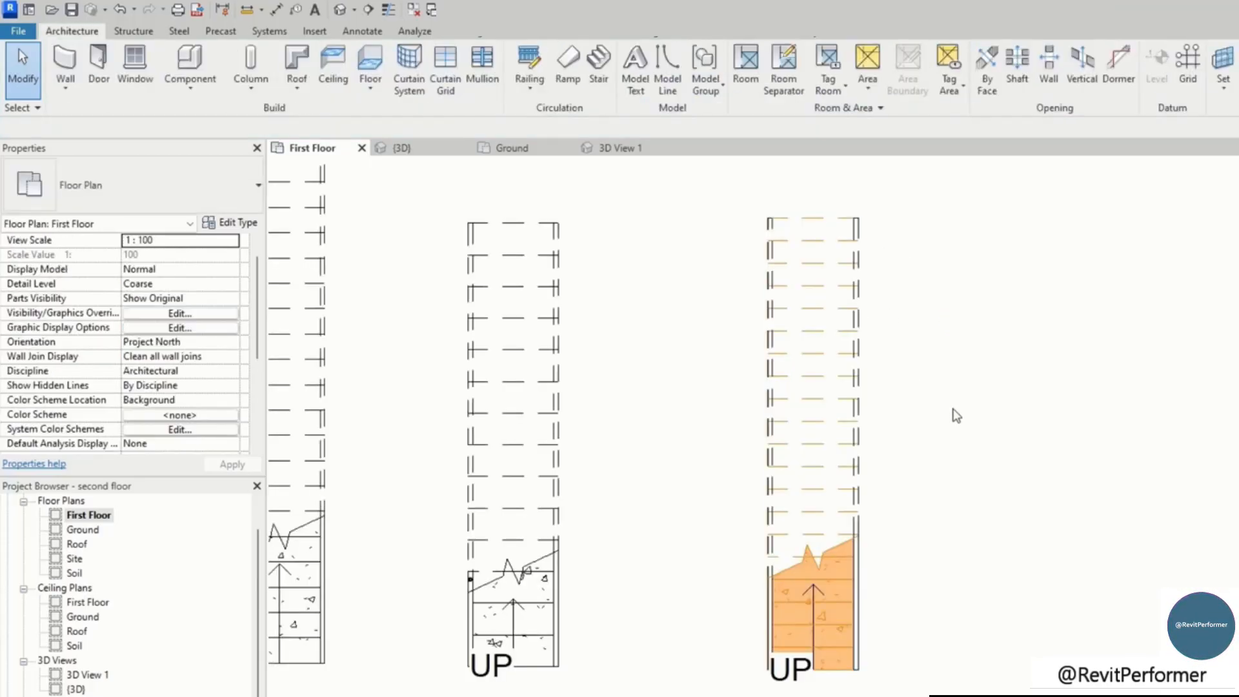
Inspect the three straight stairs from their lower ends in the 3D view, and look at the Ground floor plan
{"action": "scroll", "coordinate": [956, 416], "scroll_direction": "down", "scroll_amount": 1}
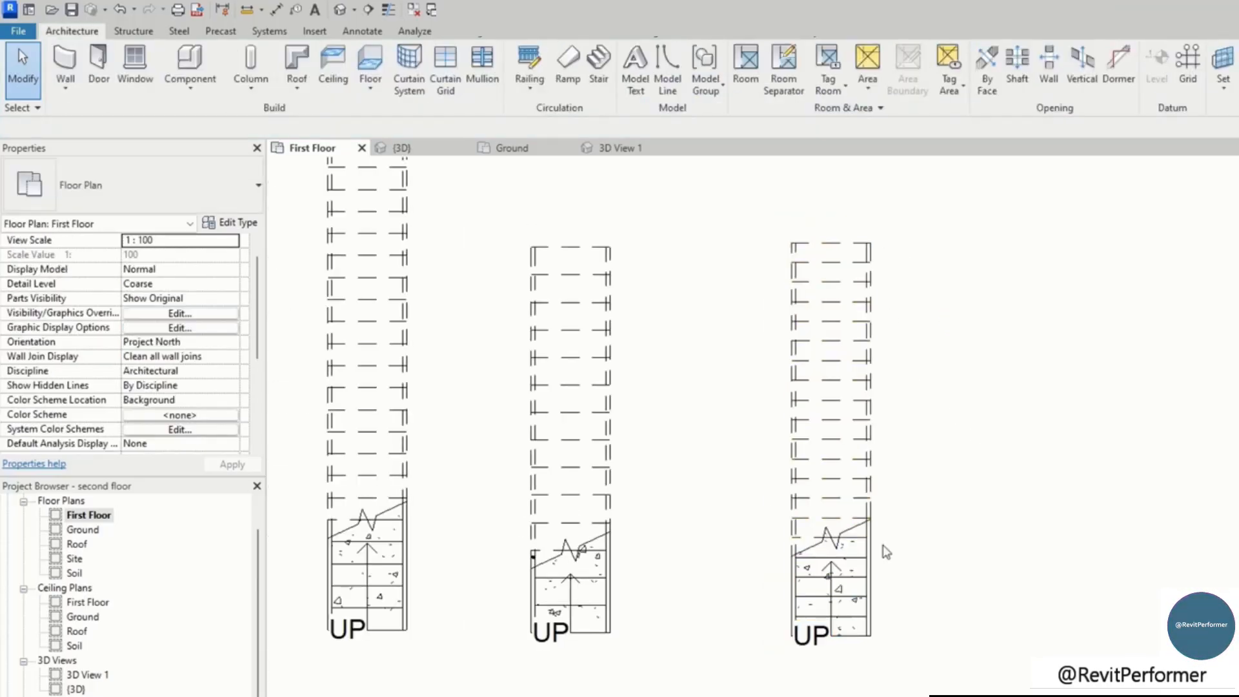
{"action": "scroll", "coordinate": [650, 590], "scroll_direction": "down", "scroll_amount": 2}
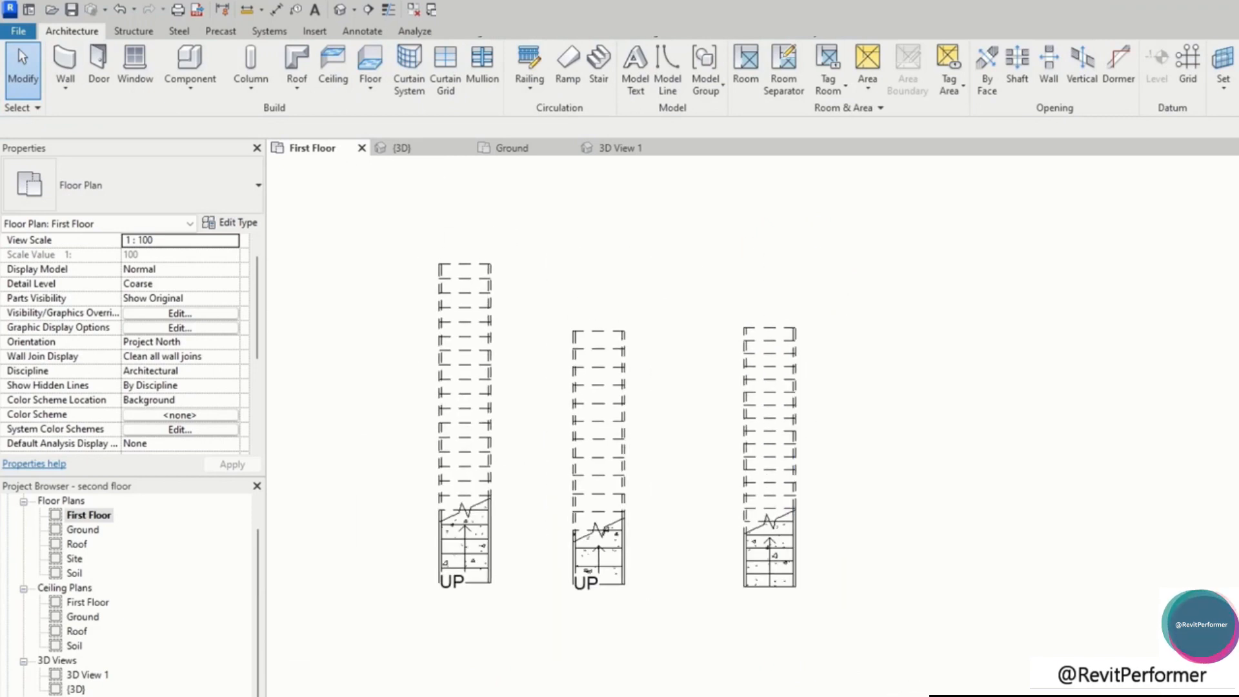
{"action": "double_click", "coordinate": [75, 689]}
{"action": "scroll", "coordinate": [875, 624], "scroll_direction": "up", "scroll_amount": 5}
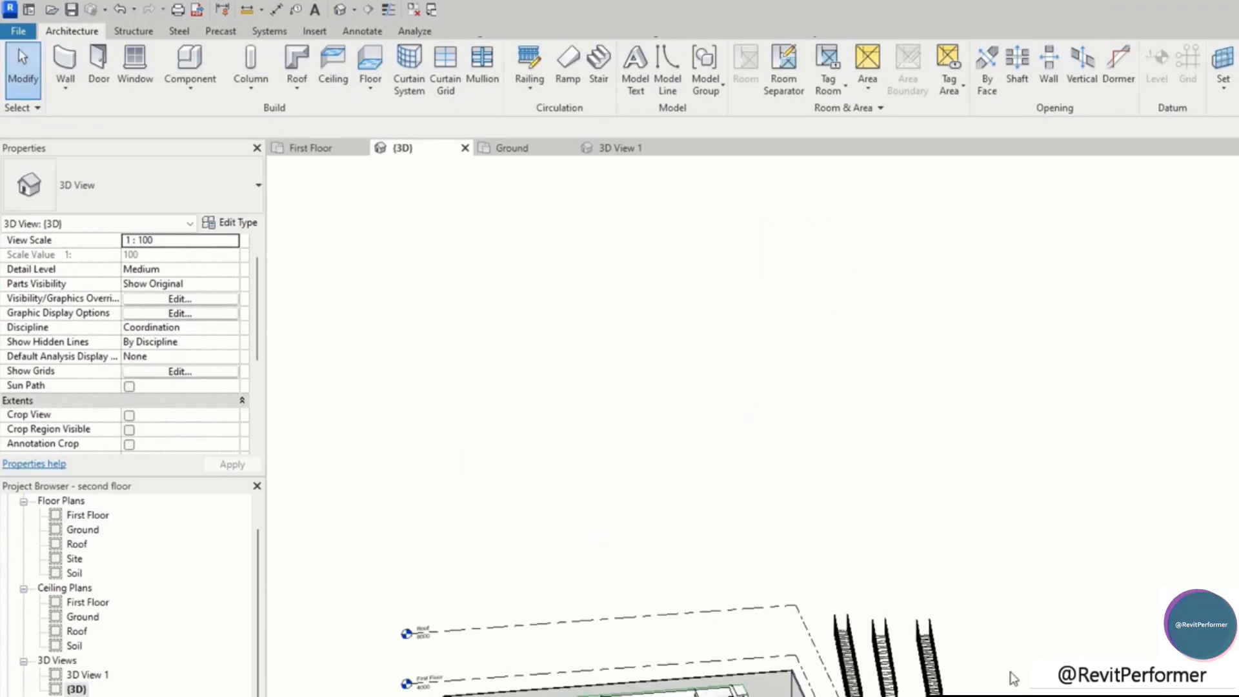
{"action": "middle_click_drag", "start_coordinate": [867, 529], "coordinate": [413, 7], "text": "shift"}
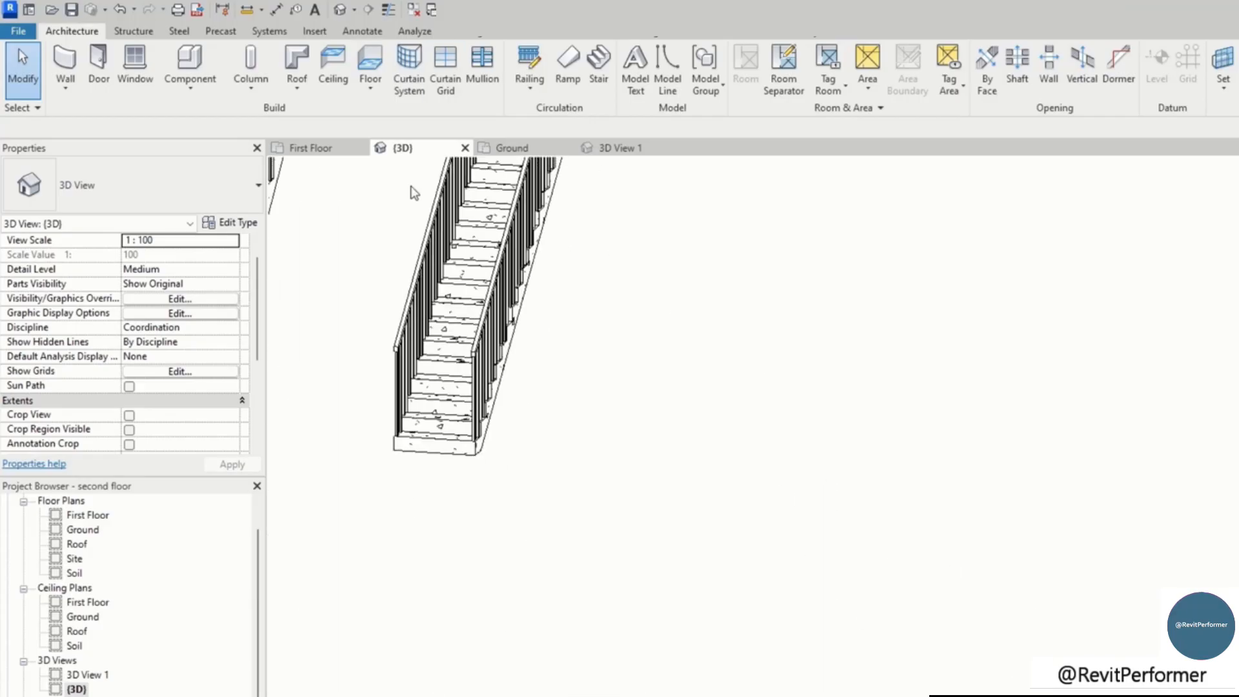
{"action": "middle_click_drag", "start_coordinate": [415, 194], "coordinate": [704, 508]}
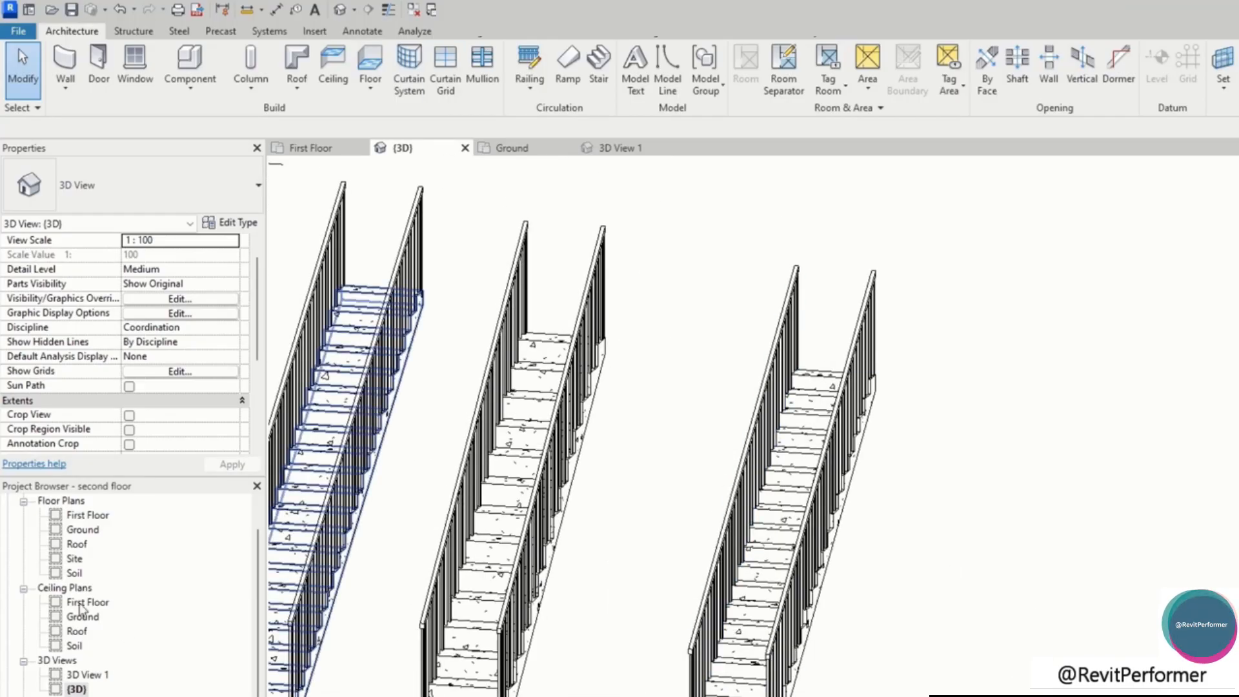
{"action": "double_click", "coordinate": [90, 527]}
{"action": "scroll", "coordinate": [1060, 424], "scroll_direction": "down", "scroll_amount": 2}
{"action": "middle_click_drag", "start_coordinate": [1064, 429], "coordinate": [710, 684]}
{"action": "scroll", "coordinate": [1071, 349], "scroll_direction": "down", "scroll_amount": 1}
In the First Floor plan, draw a U-shaped stair of three straight runs with 9, 5 and 9 risers and automatic corner landings
{"action": "double_click", "coordinate": [75, 442]}
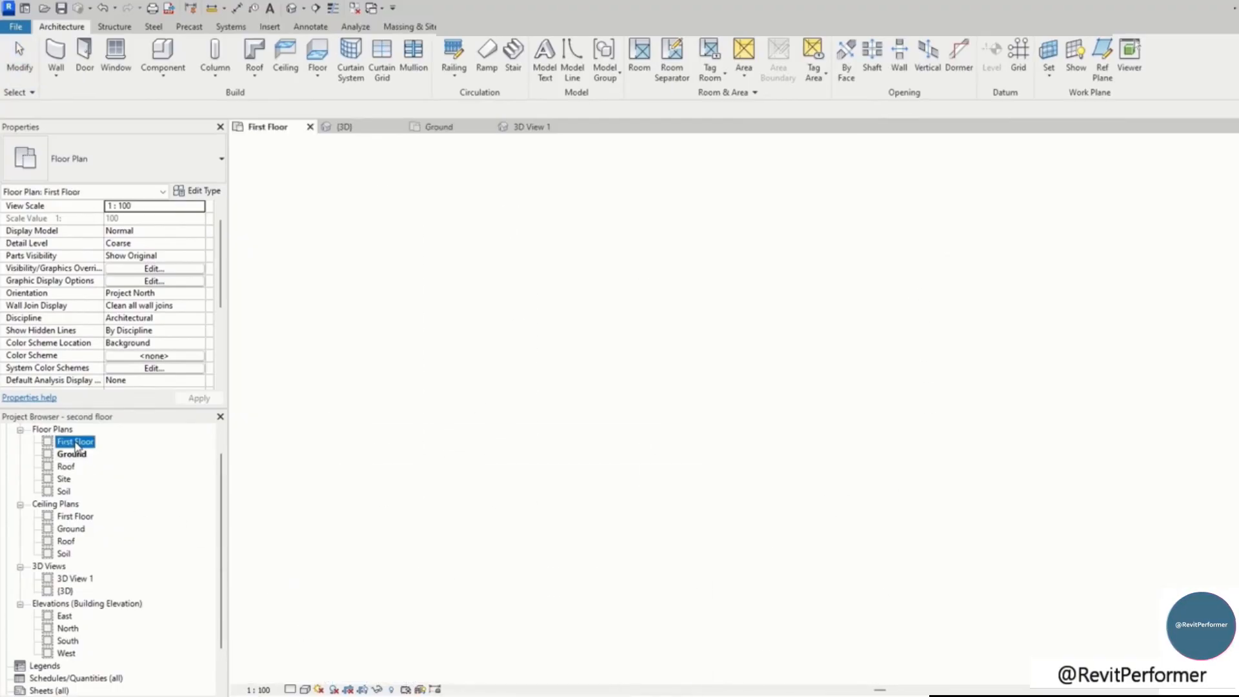
{"action": "middle_click_drag", "start_coordinate": [813, 427], "coordinate": [735, 437]}
{"action": "scroll", "coordinate": [713, 421], "scroll_direction": "up", "scroll_amount": 1}
{"action": "left_click", "coordinate": [513, 56]}
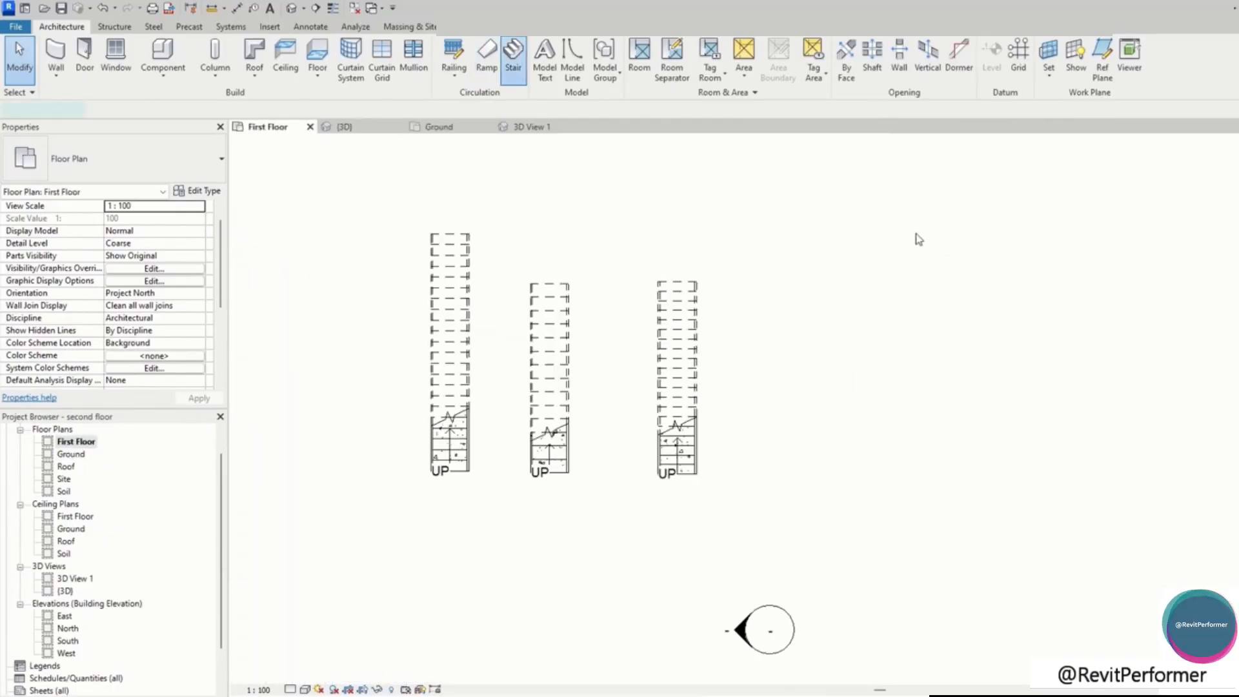
{"action": "left_click", "coordinate": [795, 488]}
{"action": "left_click", "coordinate": [795, 402]}
{"action": "left_click", "coordinate": [874, 374]}
{"action": "left_click", "coordinate": [919, 374]}
{"action": "left_click", "coordinate": [972, 476]}
{"action": "key", "text": "Escape"}
{"action": "scroll", "coordinate": [966, 395], "scroll_direction": "up", "scroll_amount": 3}
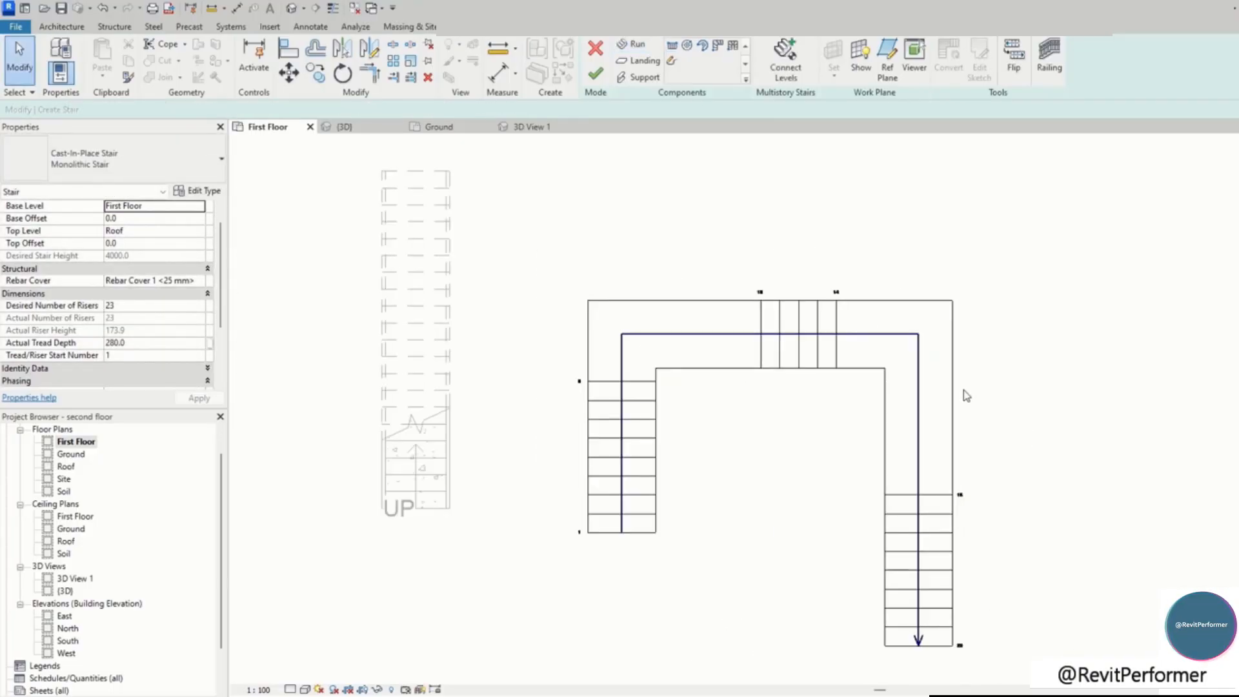
Finish the U-shaped stair, and reopen it for editing to convert its first run to a custom sketch-based run
{"action": "left_click", "coordinate": [595, 73]}
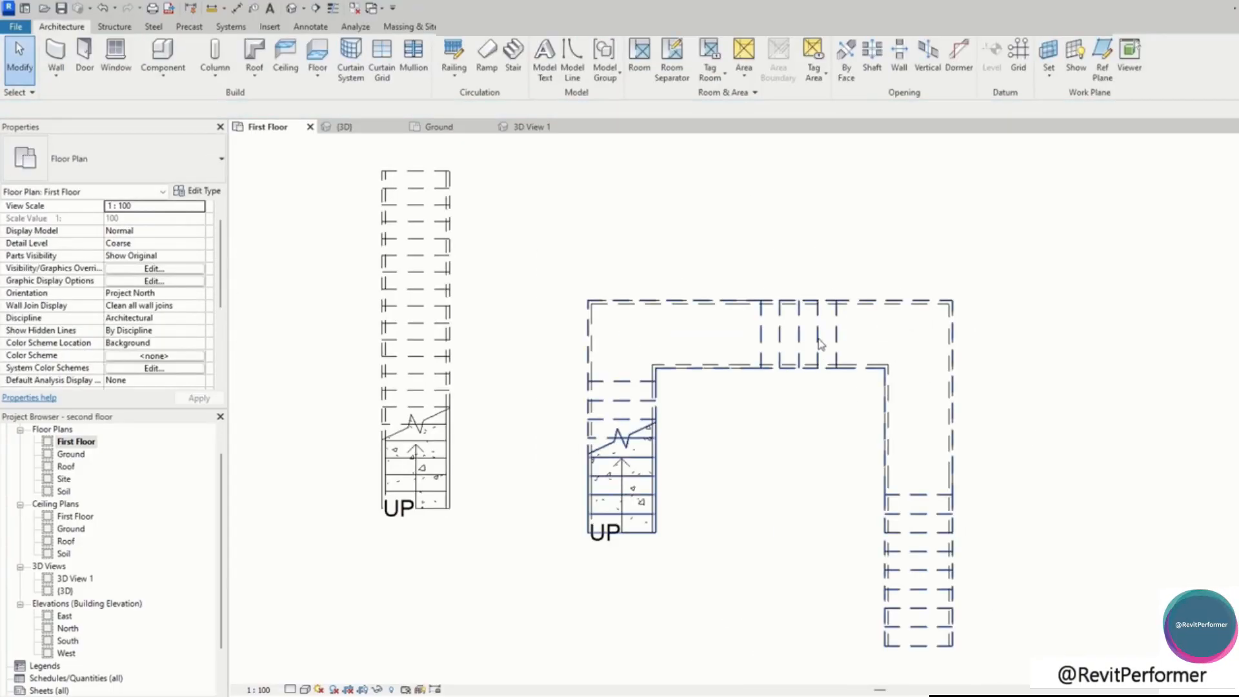
{"action": "left_click", "coordinate": [955, 379]}
{"action": "left_click", "coordinate": [595, 67]}
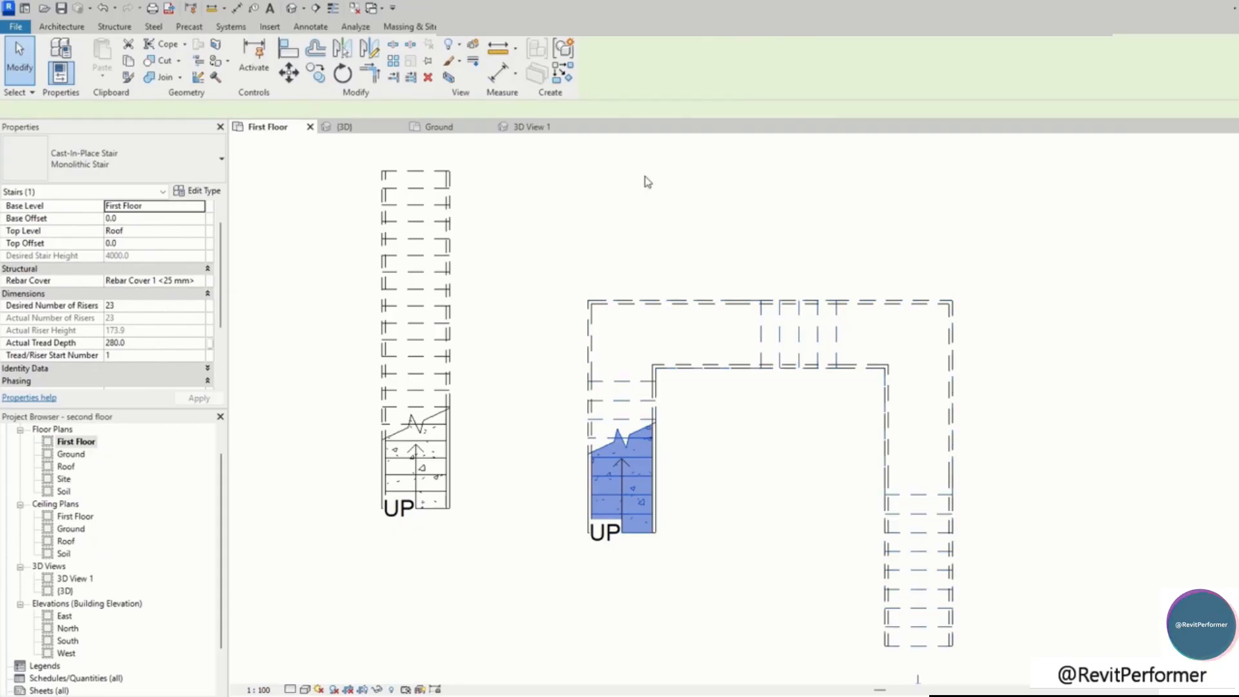
{"action": "left_click", "coordinate": [641, 465]}
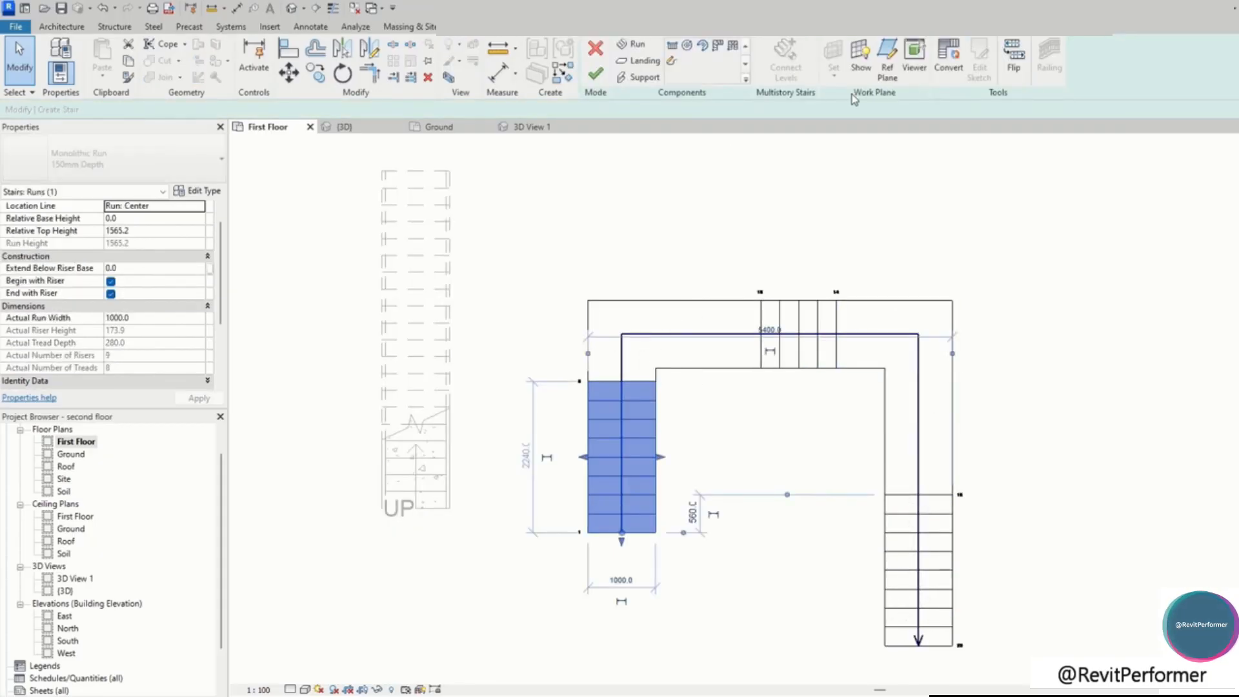
{"action": "left_click", "coordinate": [947, 61]}
{"action": "left_click", "coordinate": [748, 386]}
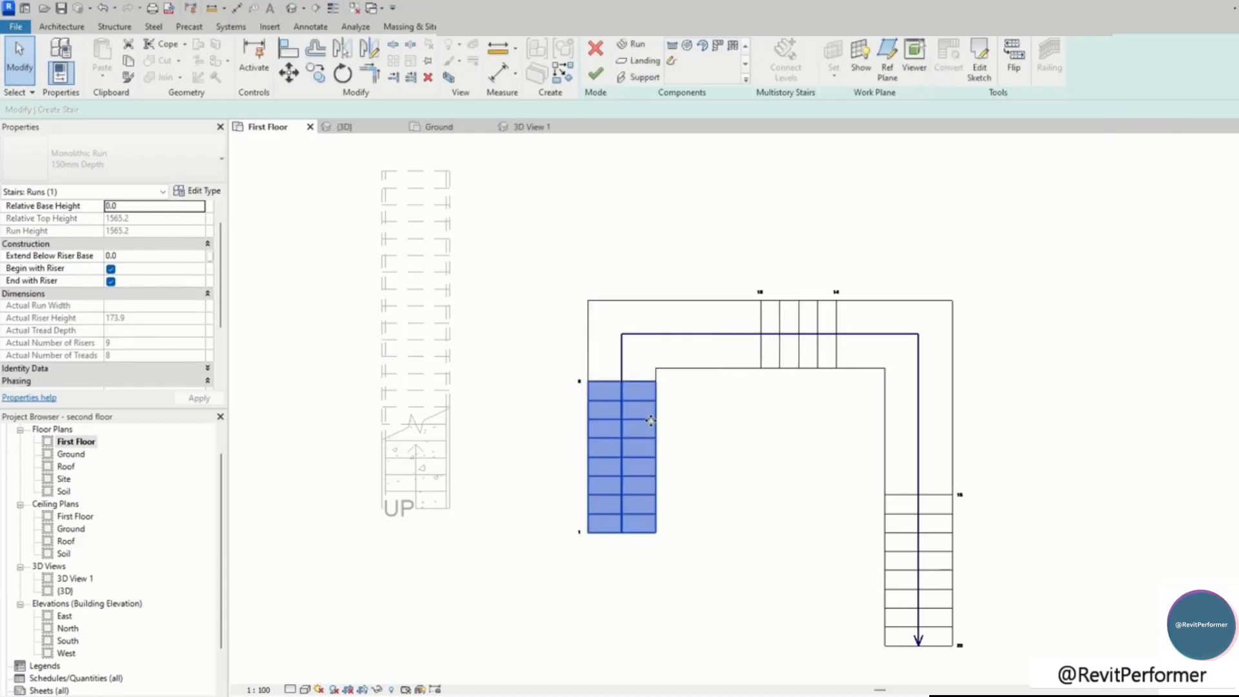
Examine the boundaries, risers and path in the first run's sketch, and leave the sketch and the stair editing
{"action": "left_click", "coordinate": [979, 68]}
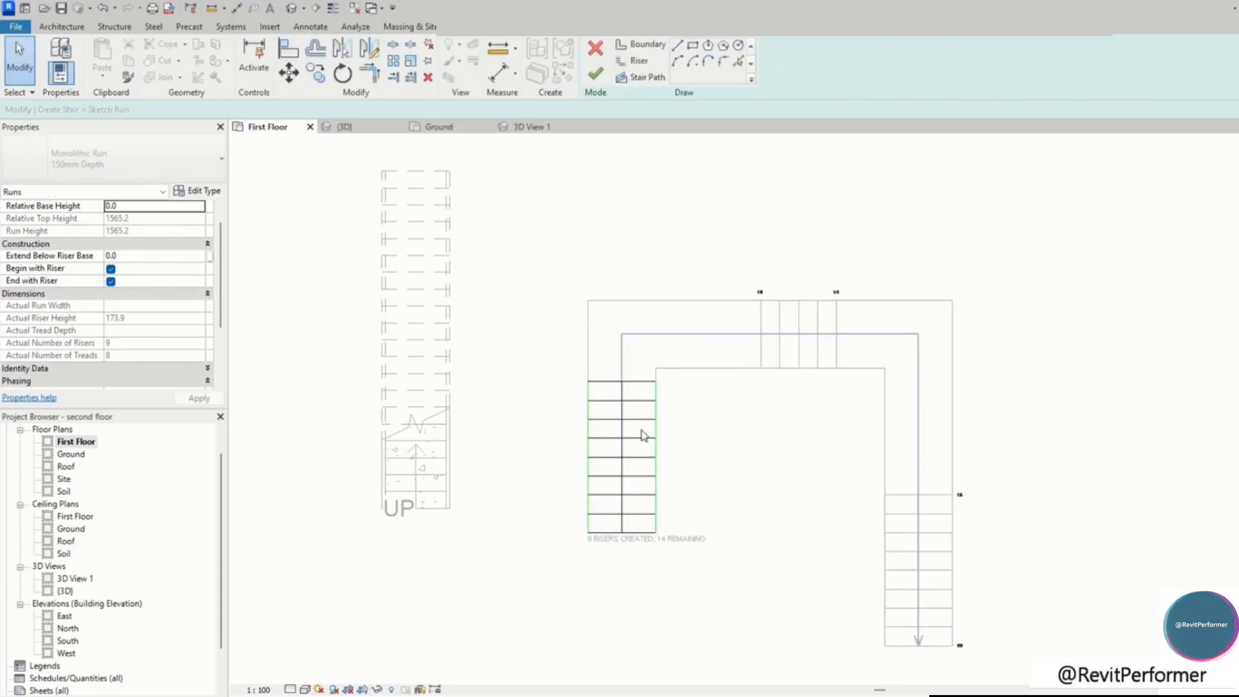
{"action": "scroll", "coordinate": [635, 416], "scroll_direction": "up", "scroll_amount": 3}
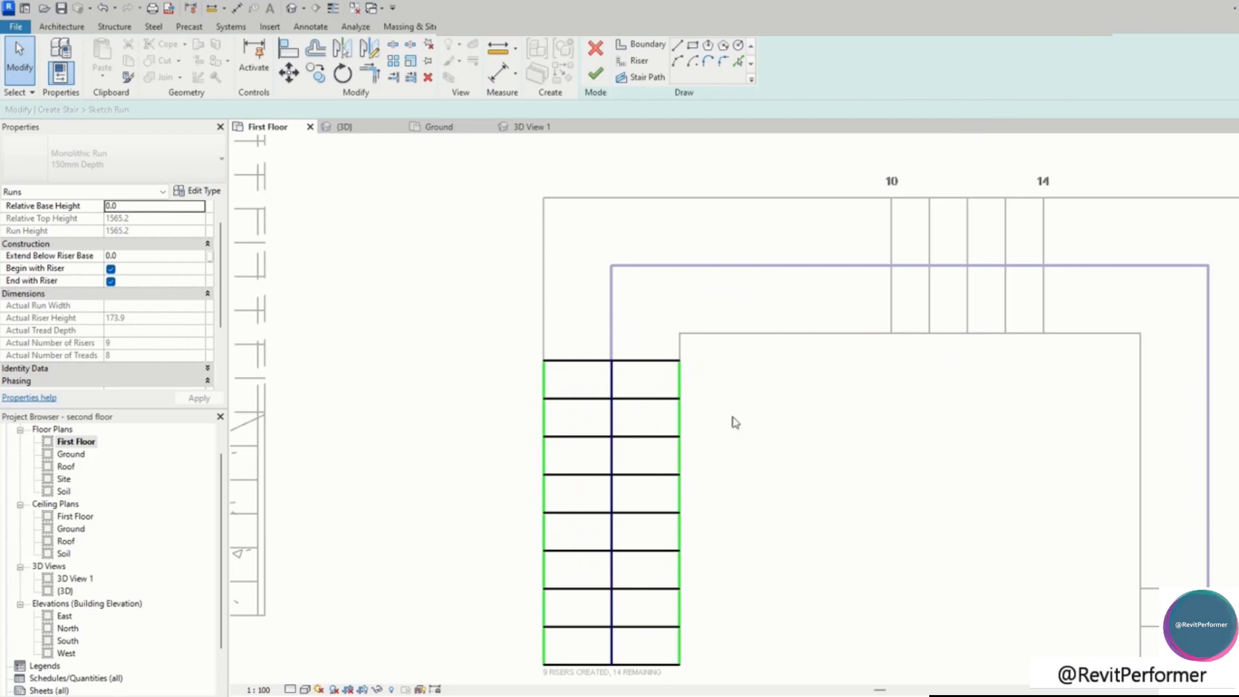
{"action": "left_click", "coordinate": [595, 74]}
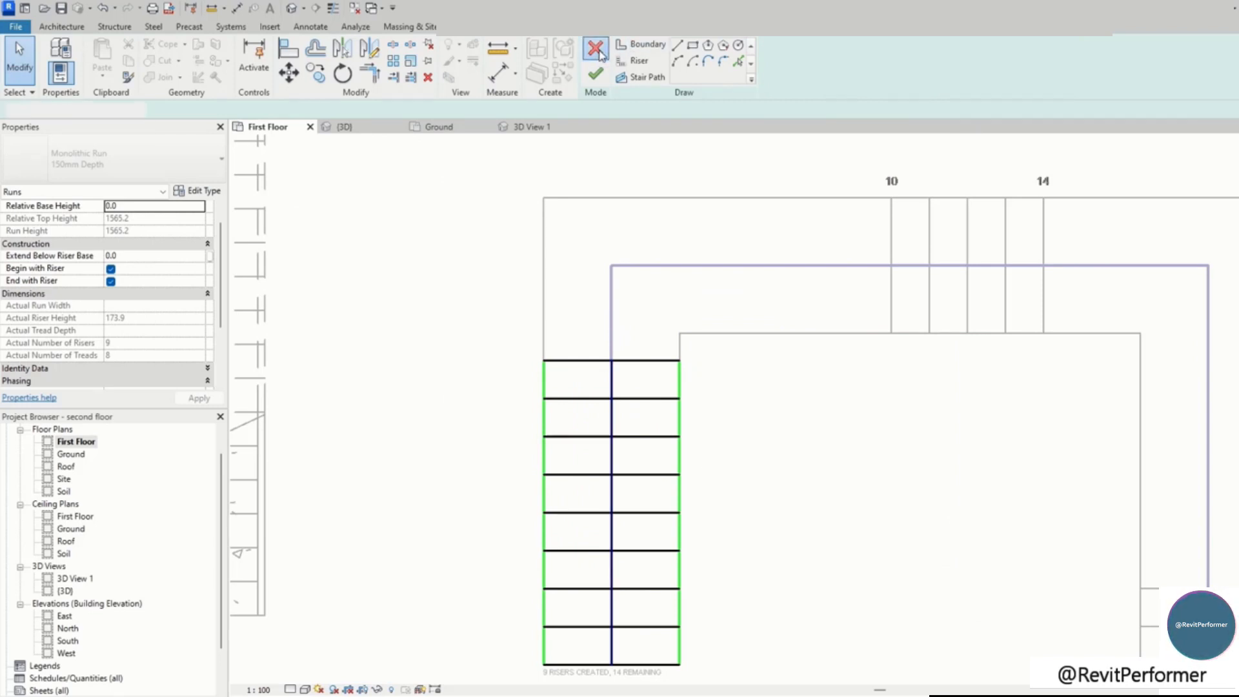
{"action": "left_click", "coordinate": [595, 72]}
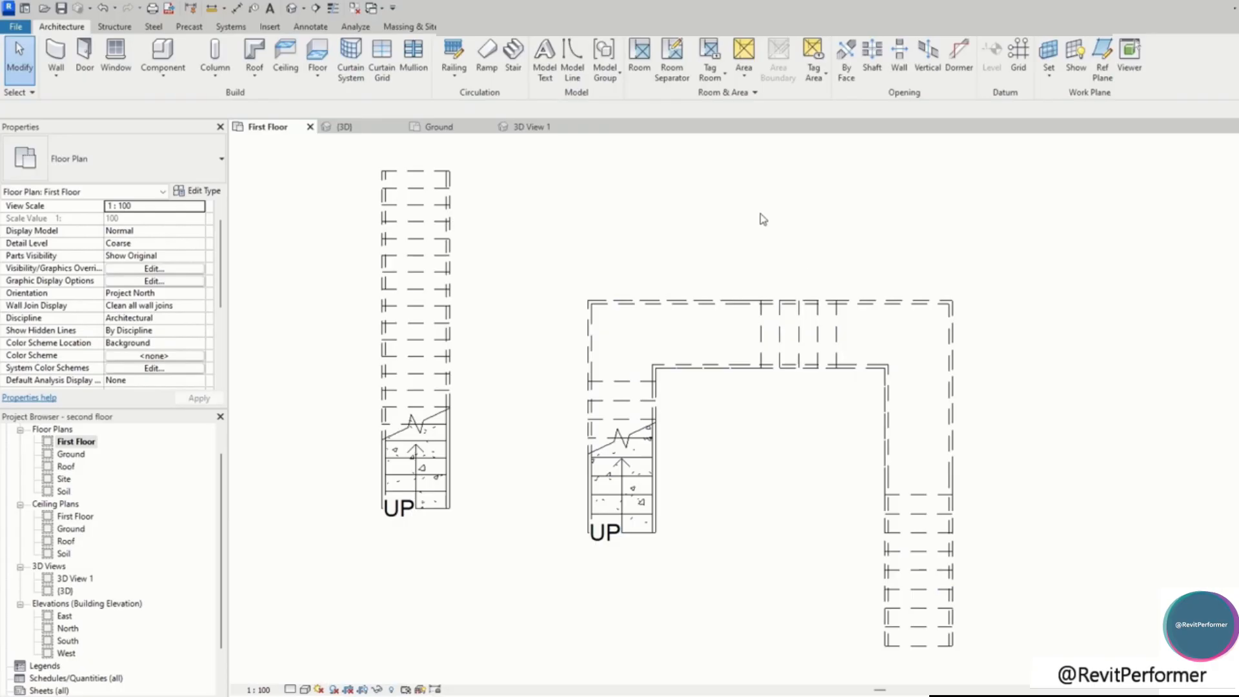
Draw an L-shaped stair above the U-shaped one, with a 9-riser run, a perpendicular 14-riser run and an automatic corner landing
{"action": "left_click", "coordinate": [521, 76]}
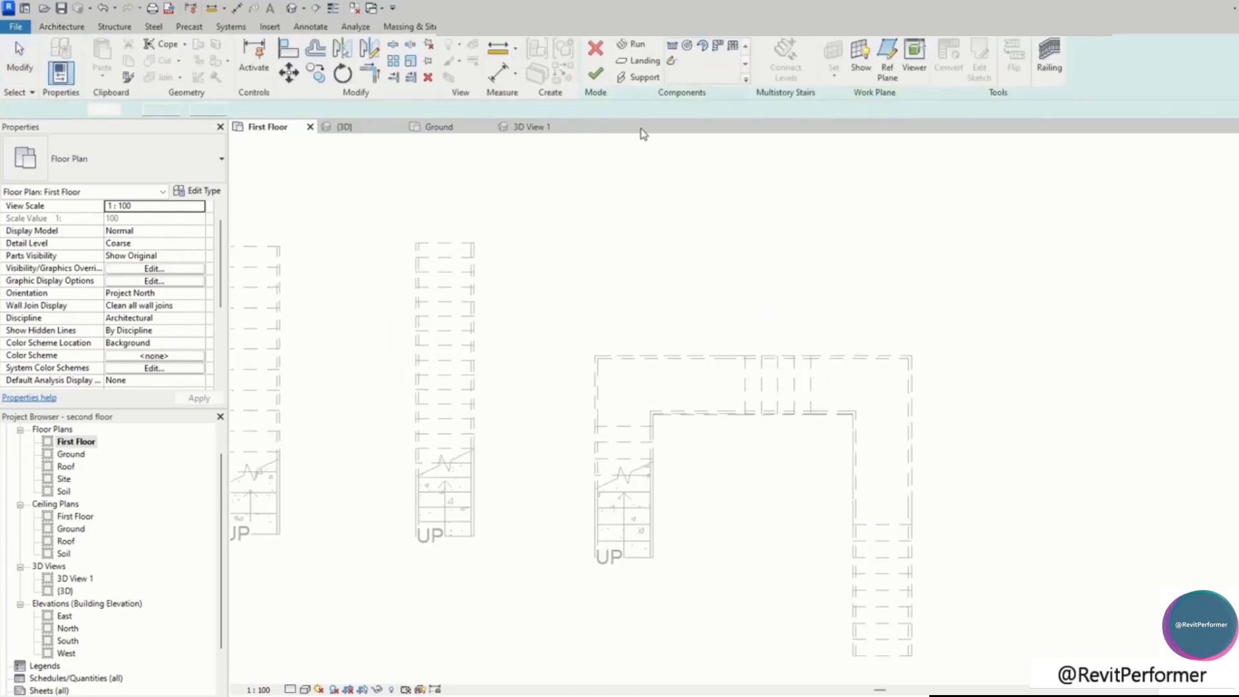
{"action": "left_click", "coordinate": [578, 338]}
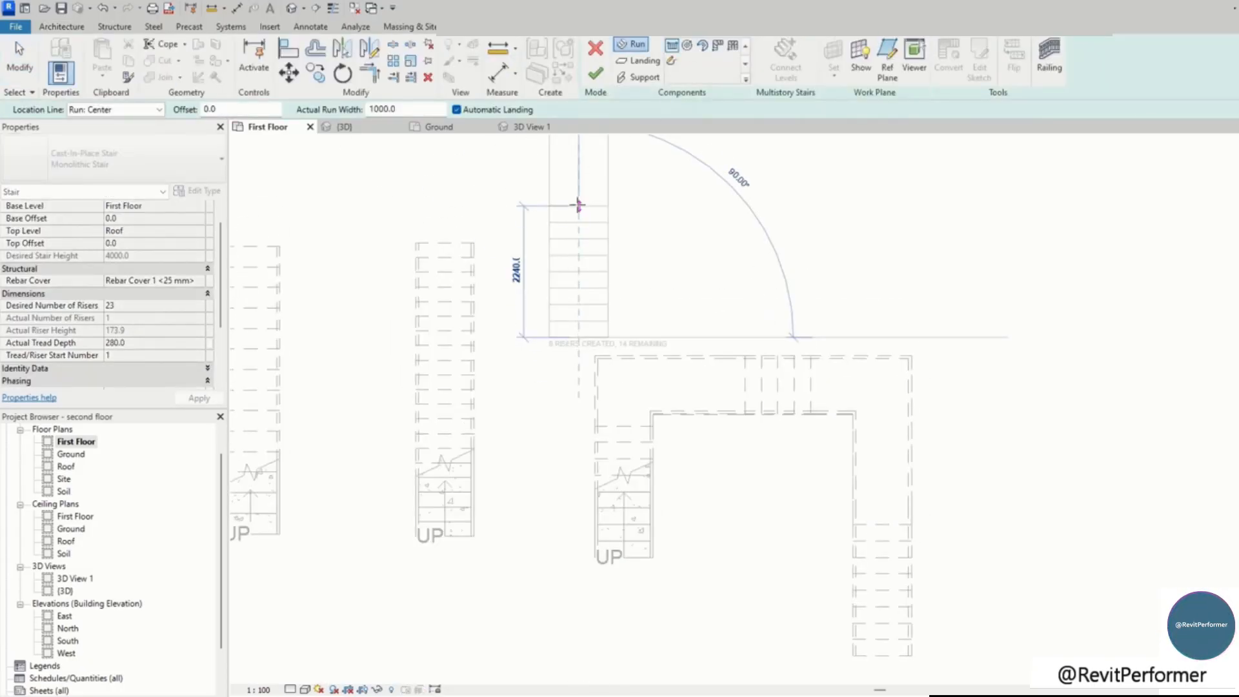
{"action": "left_click", "coordinate": [577, 206]}
{"action": "left_click", "coordinate": [624, 183]}
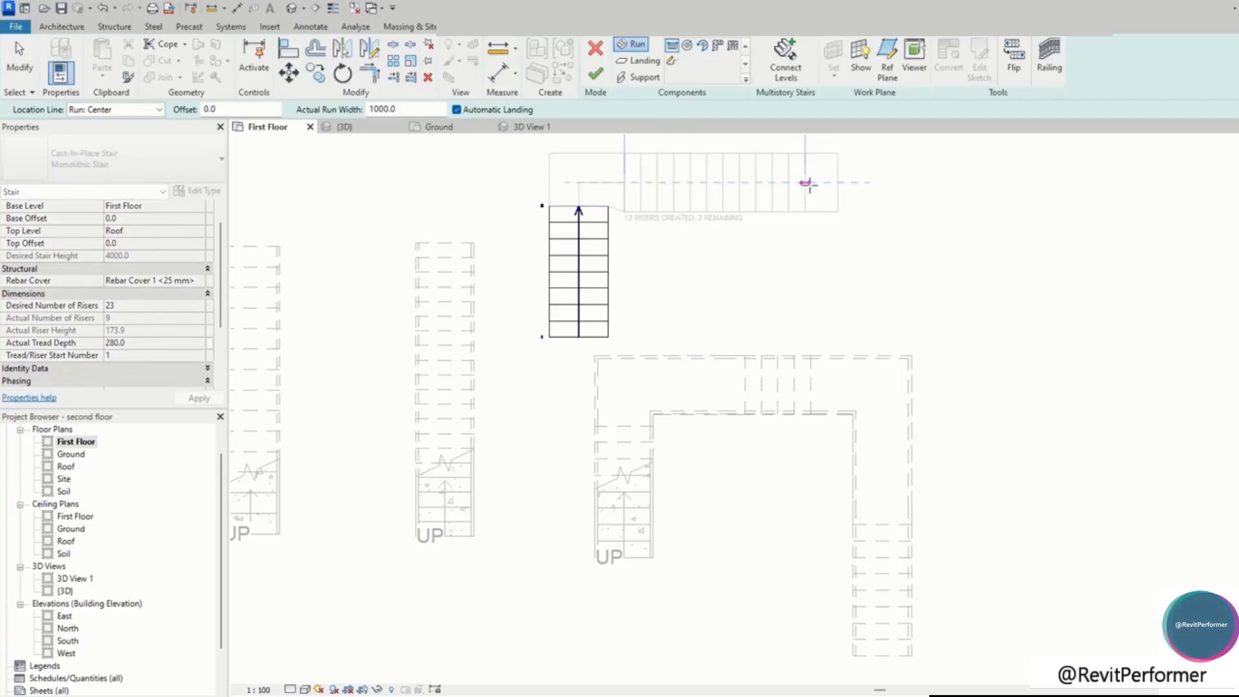
{"action": "key", "text": "Escape"}
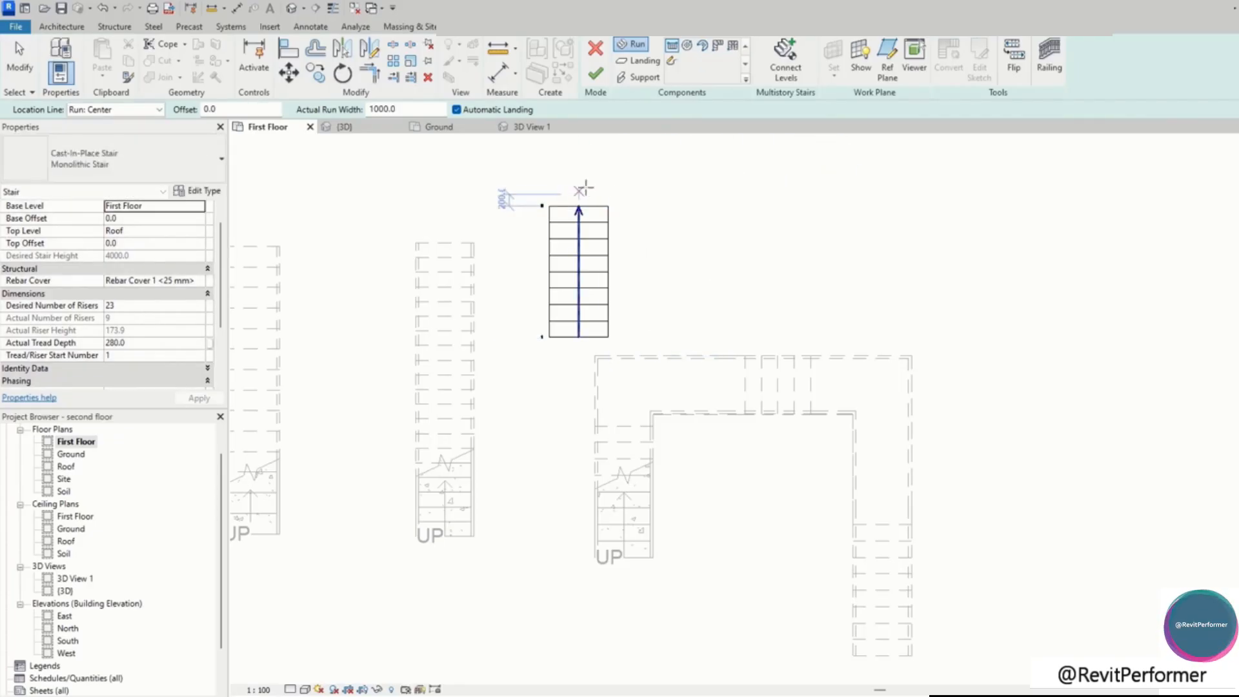
{"action": "left_click", "coordinate": [609, 159]}
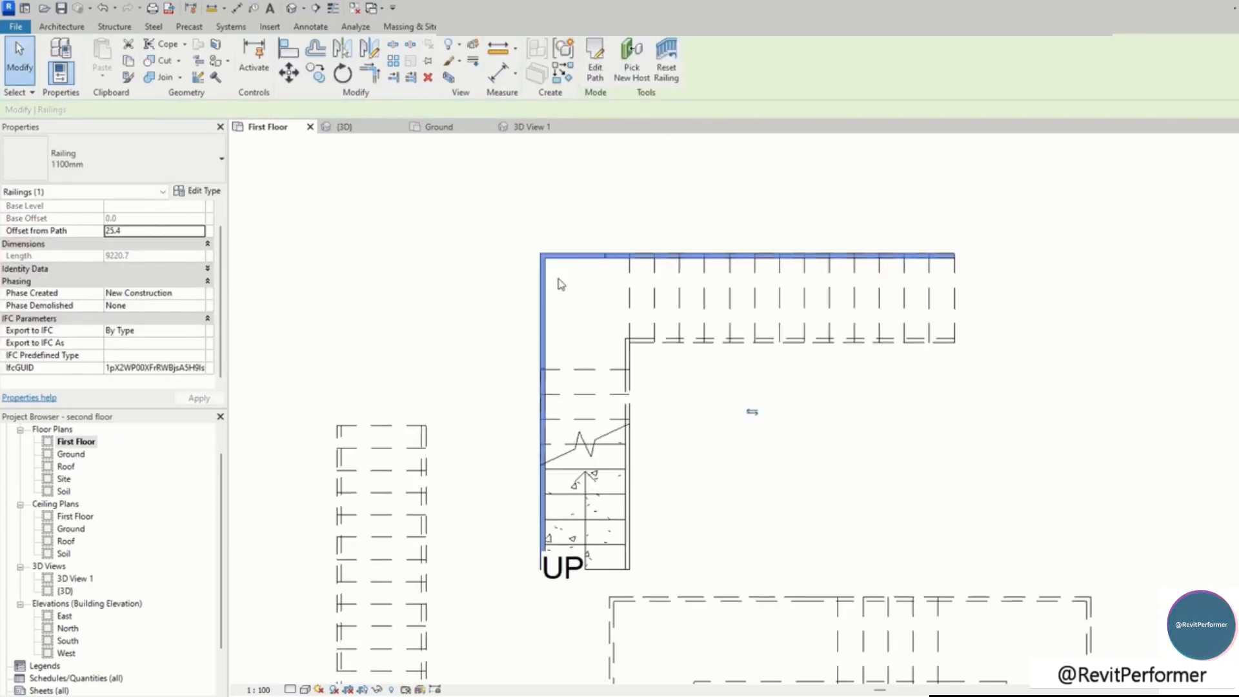
Delete the L-shaped stair's outer railing, and convert the stair's corner landing to a custom sketch-based landing
{"action": "key", "text": "Delete"}
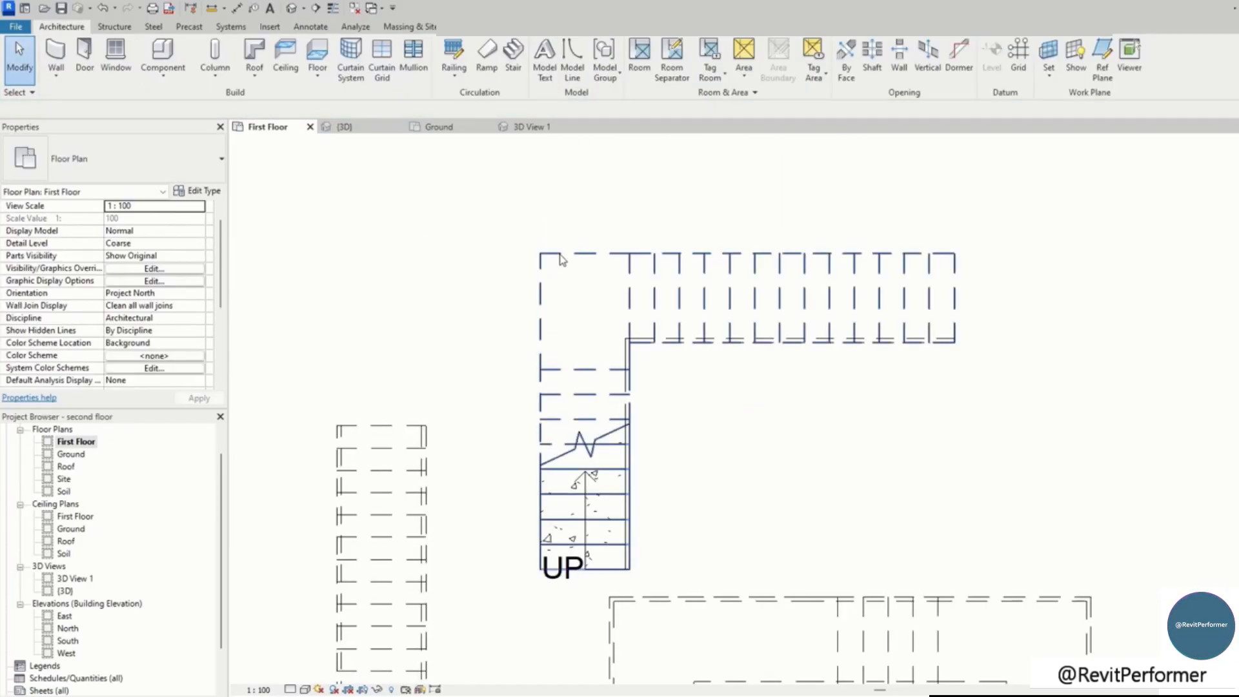
{"action": "left_click", "coordinate": [560, 249]}
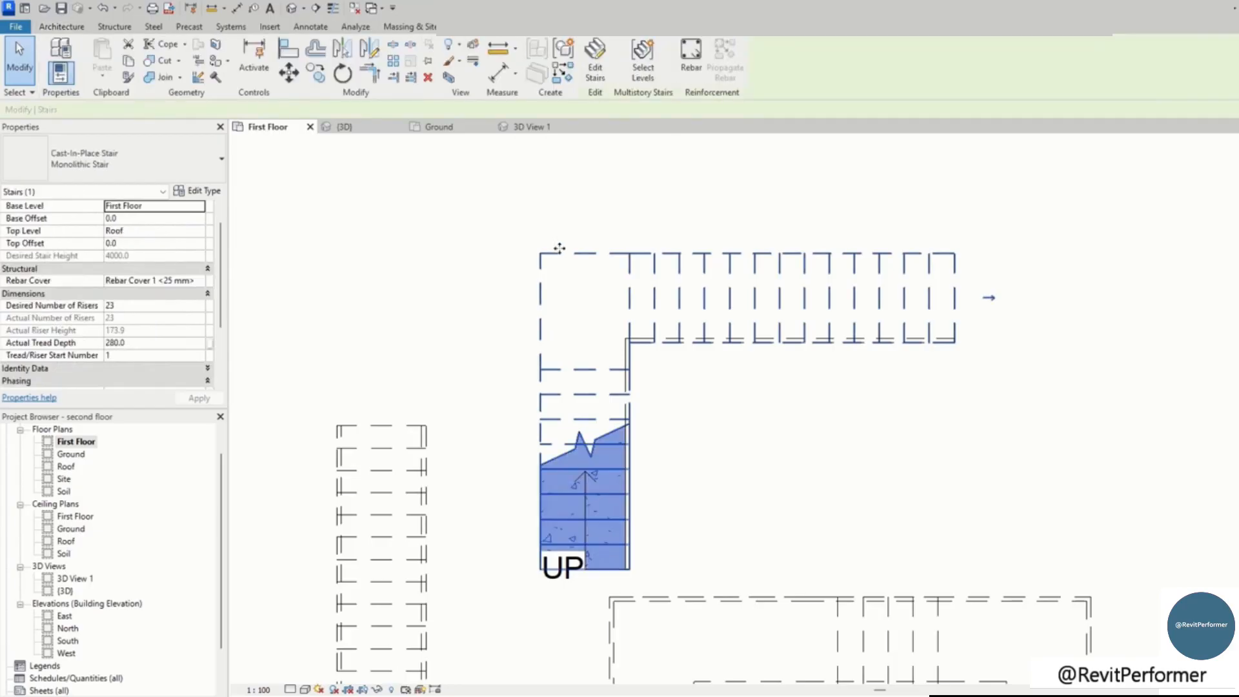
{"action": "left_click", "coordinate": [595, 64]}
{"action": "left_click", "coordinate": [584, 262]}
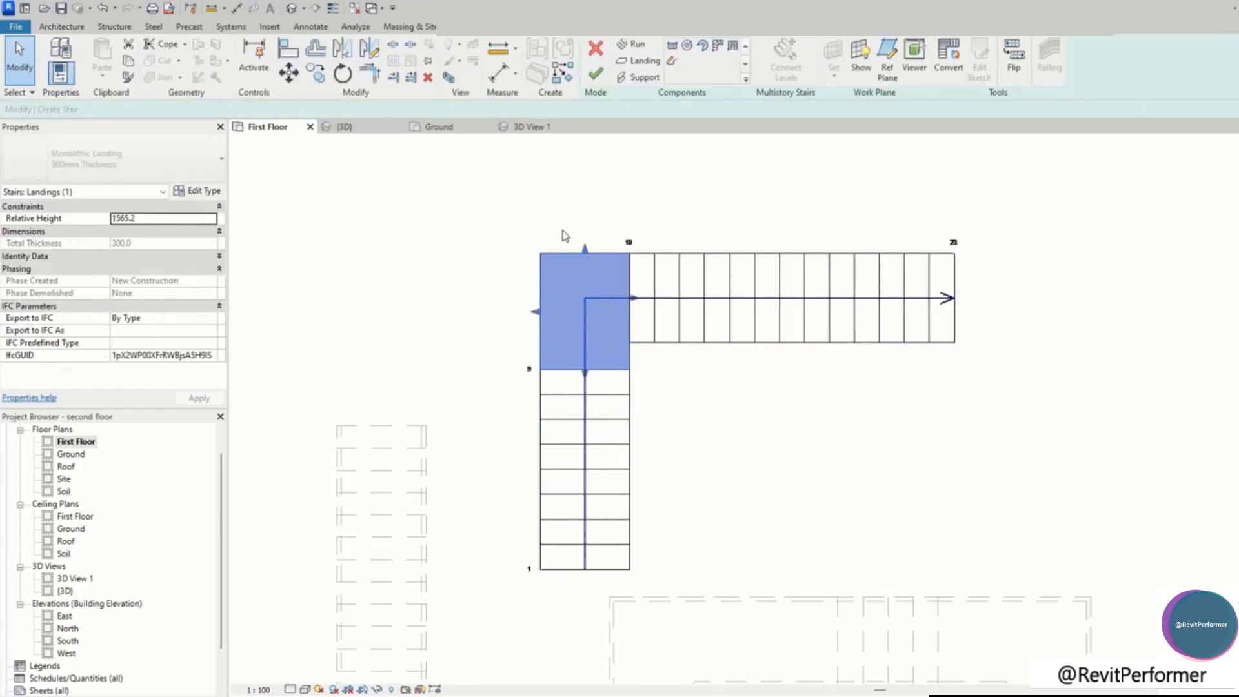
{"action": "left_click", "coordinate": [948, 59]}
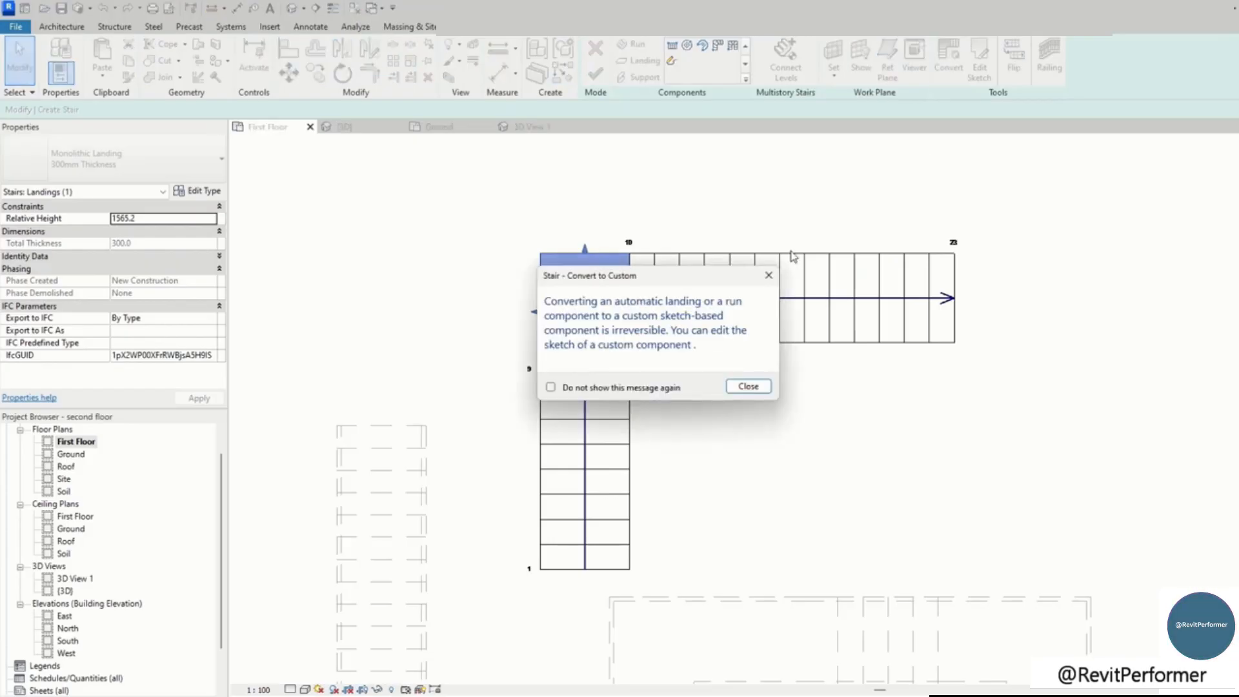
{"action": "left_click", "coordinate": [748, 387]}
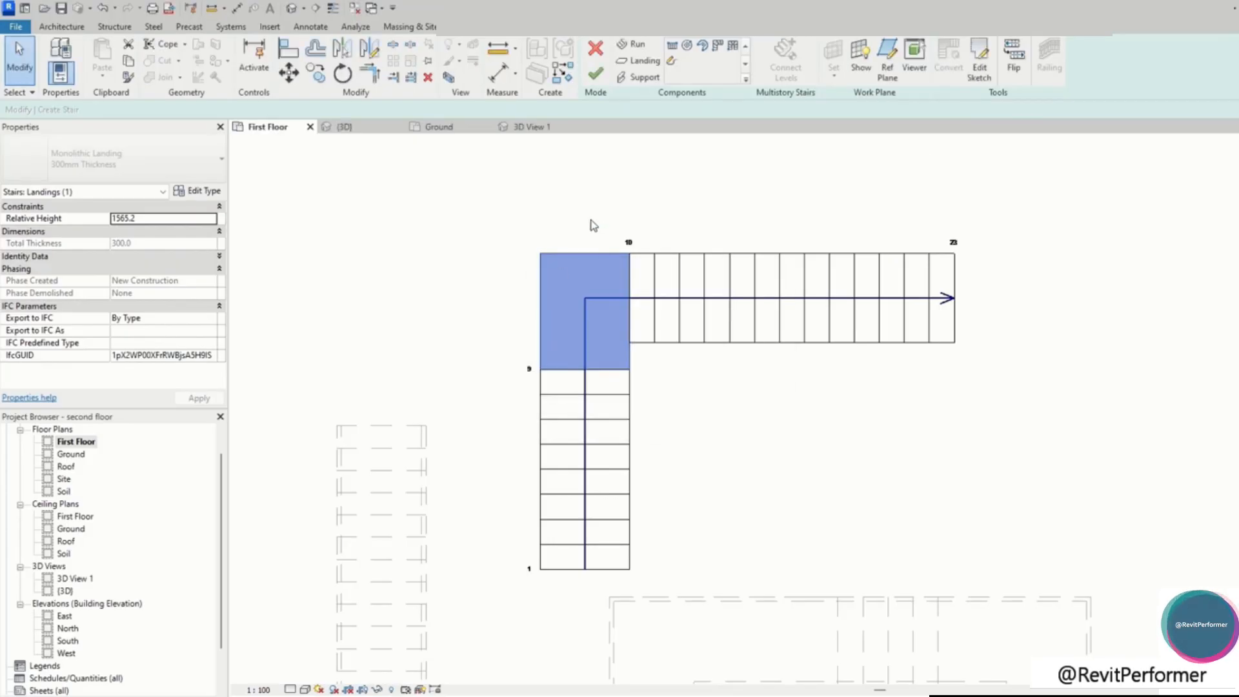
Open the sketch of the converted corner landing for editing
{"action": "left_click", "coordinate": [614, 174]}
{"action": "left_click", "coordinate": [579, 254]}
{"action": "left_click", "coordinate": [981, 54]}
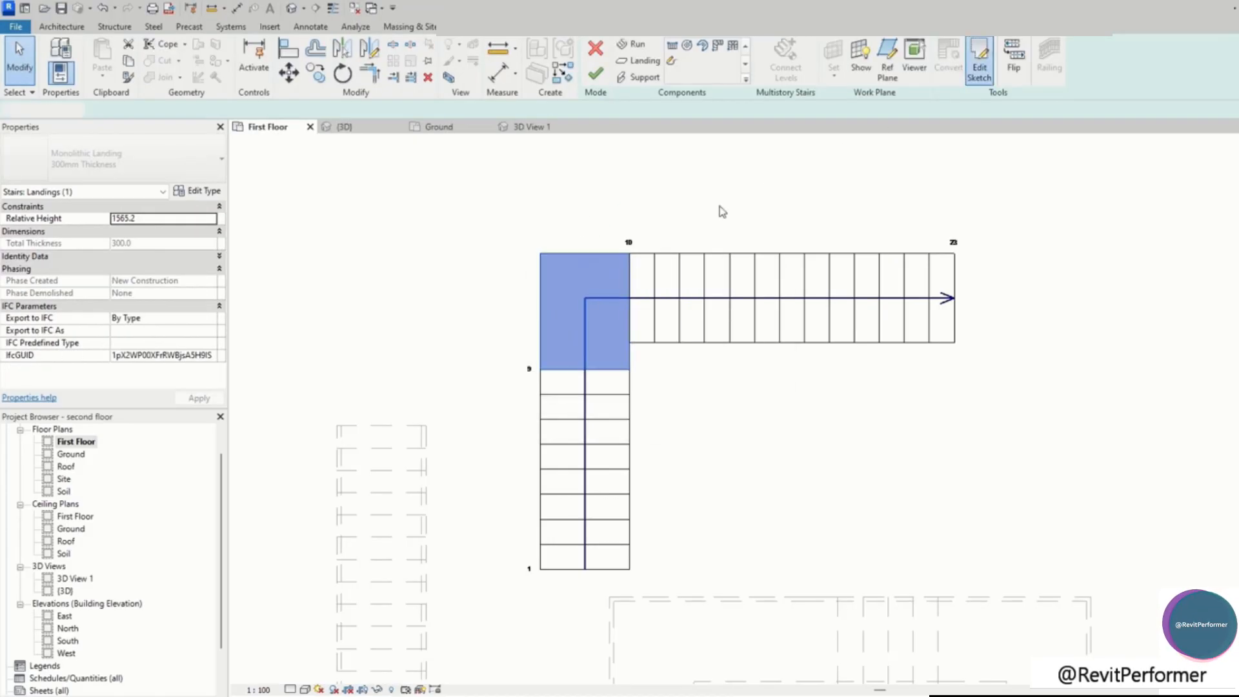
{"action": "scroll", "coordinate": [578, 266], "scroll_direction": "up", "scroll_amount": 3}
{"action": "left_click_drag", "start_coordinate": [585, 161], "coordinate": [516, 177]}
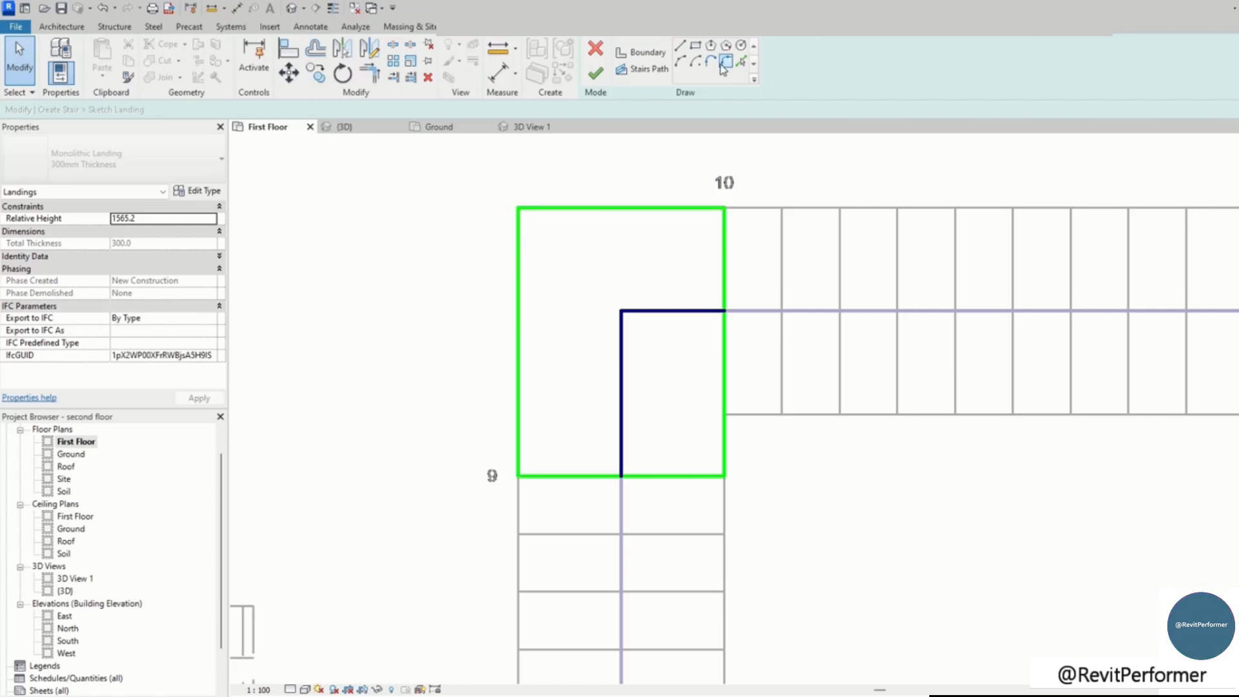
{"action": "left_click_drag", "start_coordinate": [536, 234], "coordinate": [512, 254]}
{"action": "key", "text": "Delete"}
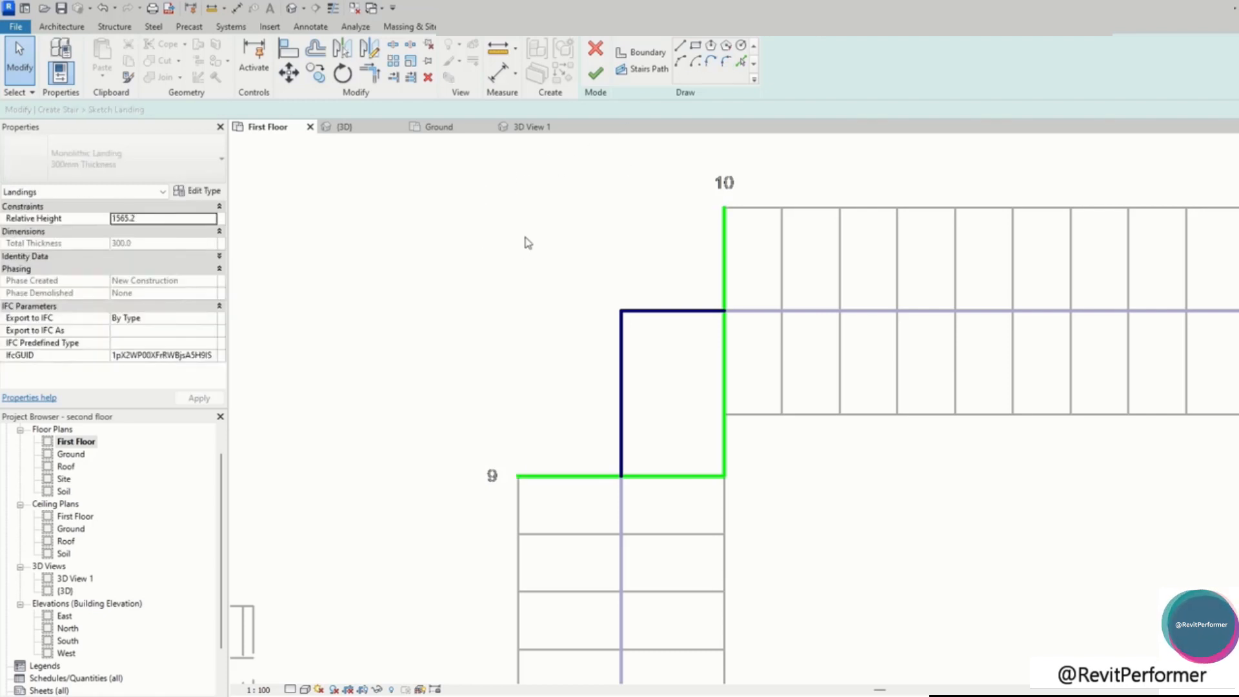
{"action": "left_click", "coordinate": [695, 46]}
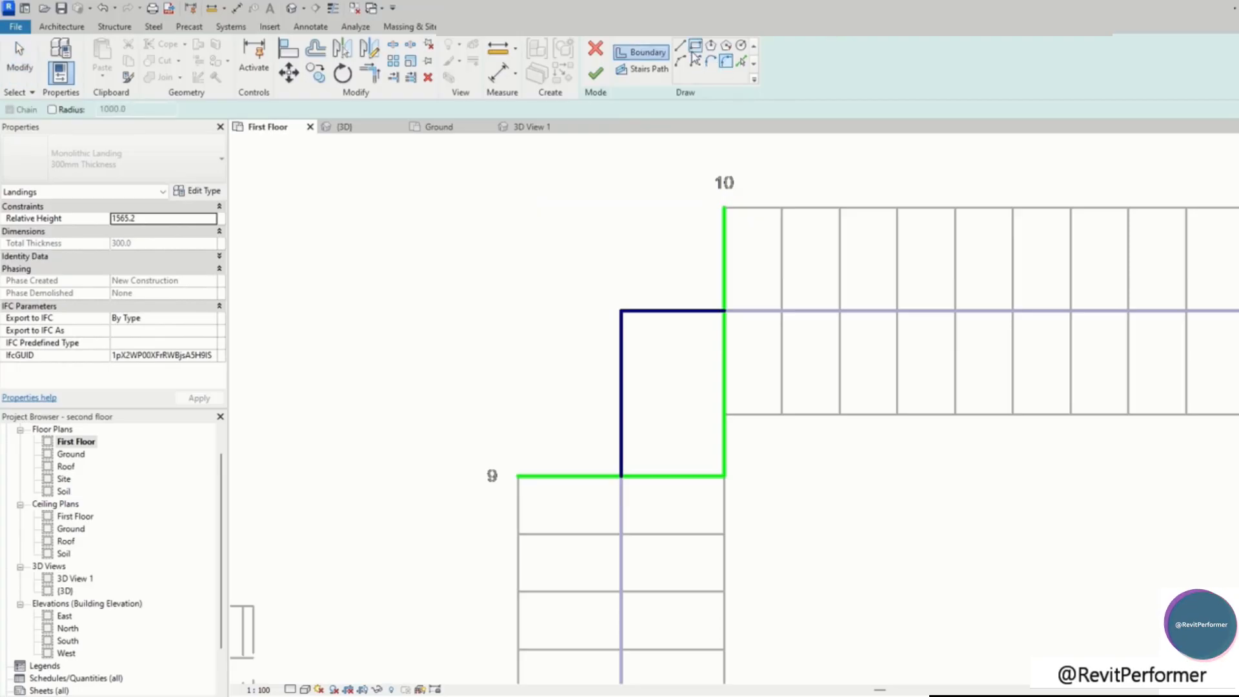
{"action": "key", "text": "ctrl+z"}
Round the outer corner of the landing's boundary with a fillet arc of about 900 mm radius
{"action": "left_click", "coordinate": [570, 215]}
{"action": "left_click", "coordinate": [526, 254]}
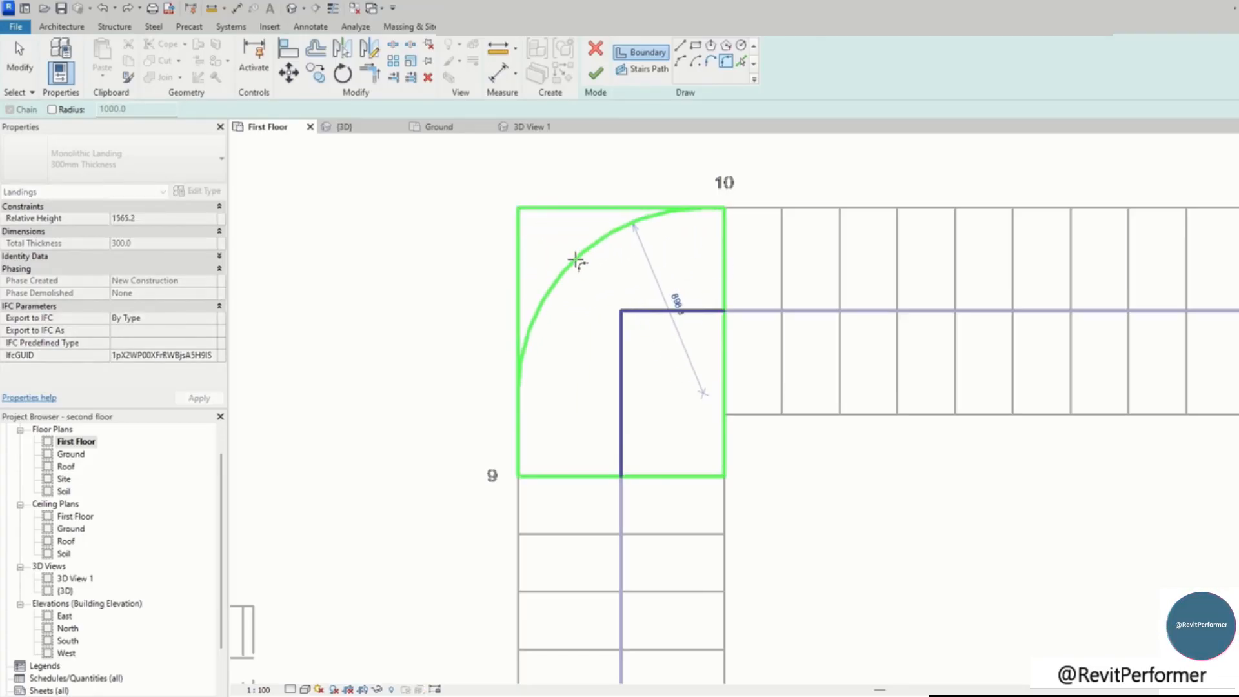
{"action": "left_click", "coordinate": [576, 261]}
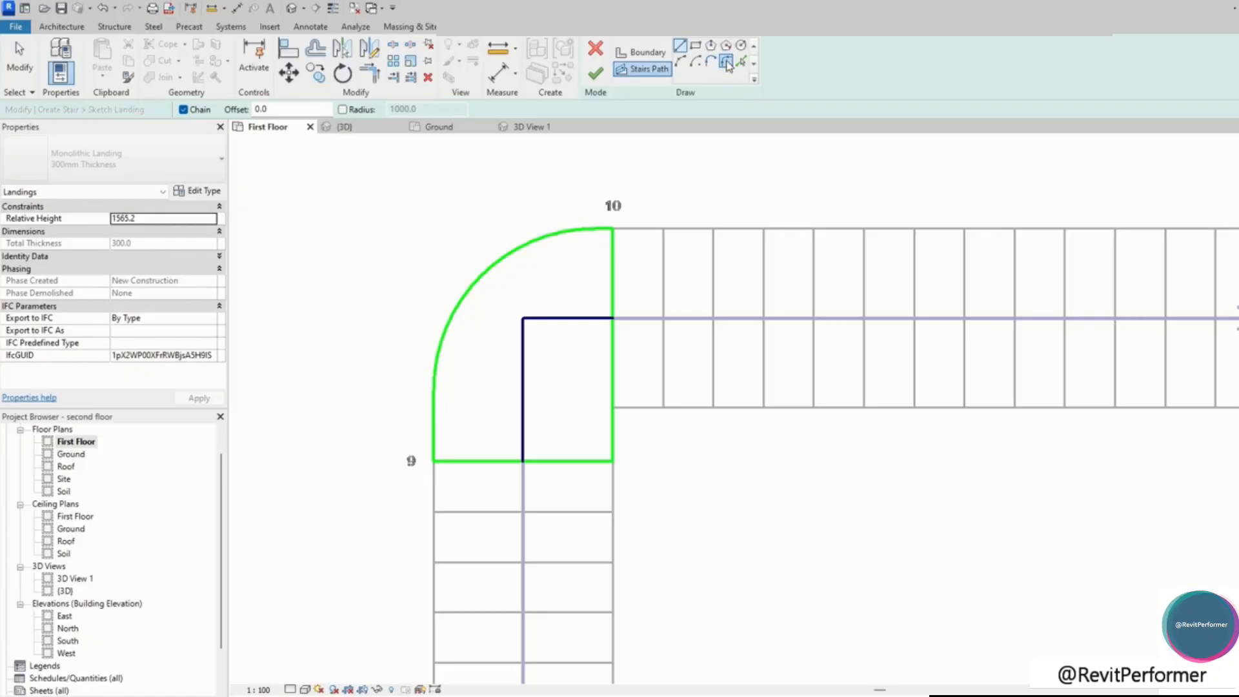
Try to round the corner of the landing's stairs path with a fillet arc
{"action": "left_click", "coordinate": [727, 63]}
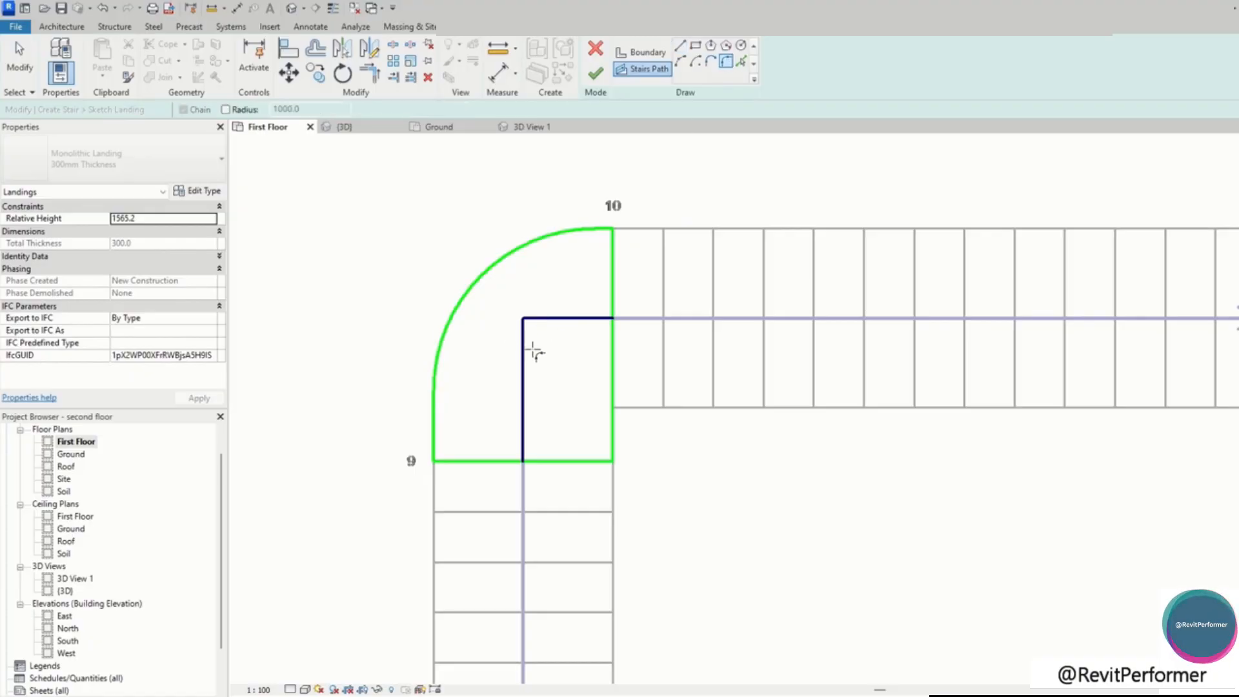
{"action": "left_click", "coordinate": [526, 345]}
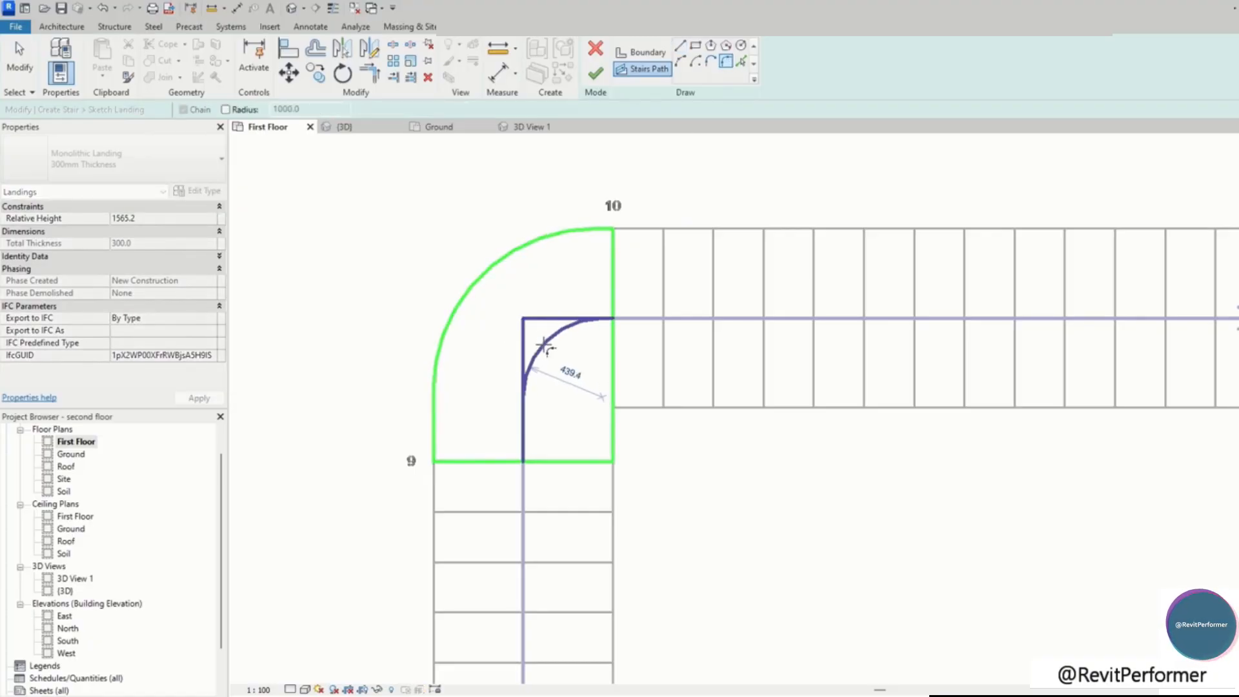
{"action": "left_click", "coordinate": [548, 349]}
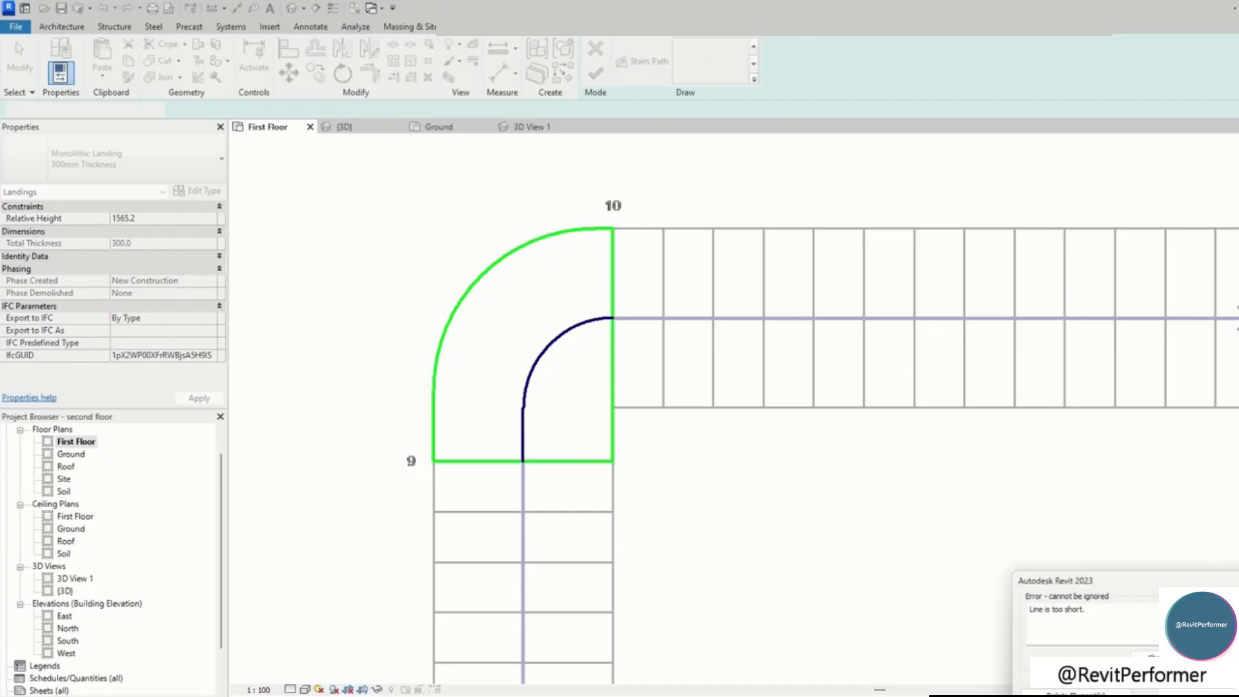
{"action": "left_click", "coordinate": [1224, 694]}
Finish the landing sketch, check the upper run of the L-shaped stair, and finish the stair
{"action": "left_click", "coordinate": [595, 78]}
{"action": "scroll", "coordinate": [717, 493], "scroll_direction": "down", "scroll_amount": 1}
{"action": "mouse_move", "coordinate": [723, 494]}
{"action": "middle_mouse_down"}
{"action": "mouse_move", "coordinate": [713, 418]}
{"action": "mouse_move", "coordinate": [668, 337]}
{"action": "middle_mouse_up"}
{"action": "left_click", "coordinate": [684, 390]}
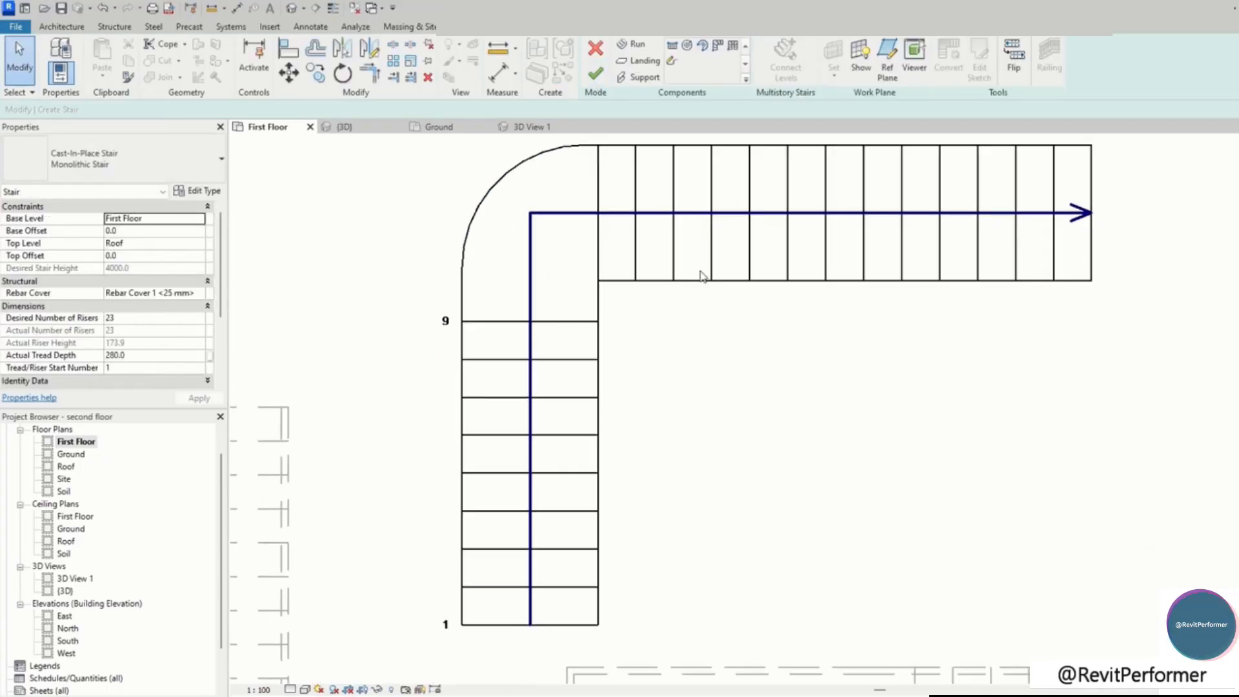
{"action": "left_click", "coordinate": [702, 267]}
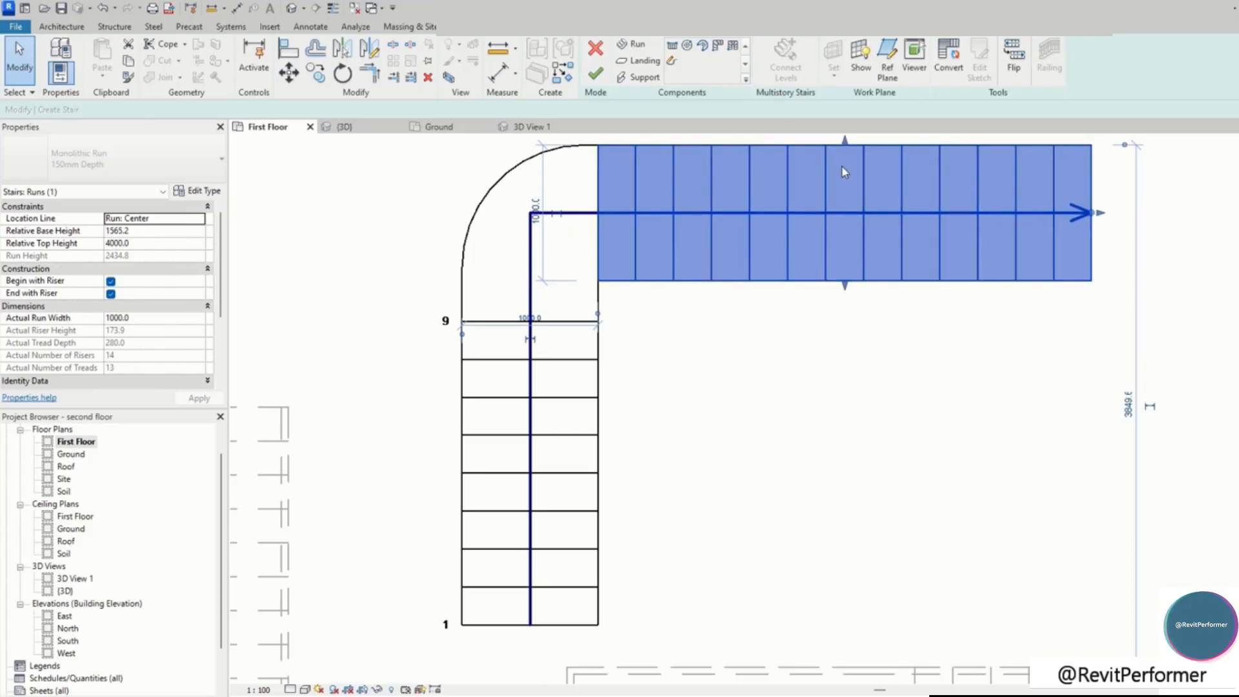
{"action": "left_click", "coordinate": [642, 346]}
{"action": "scroll", "coordinate": [761, 387], "scroll_direction": "down", "scroll_amount": 2}
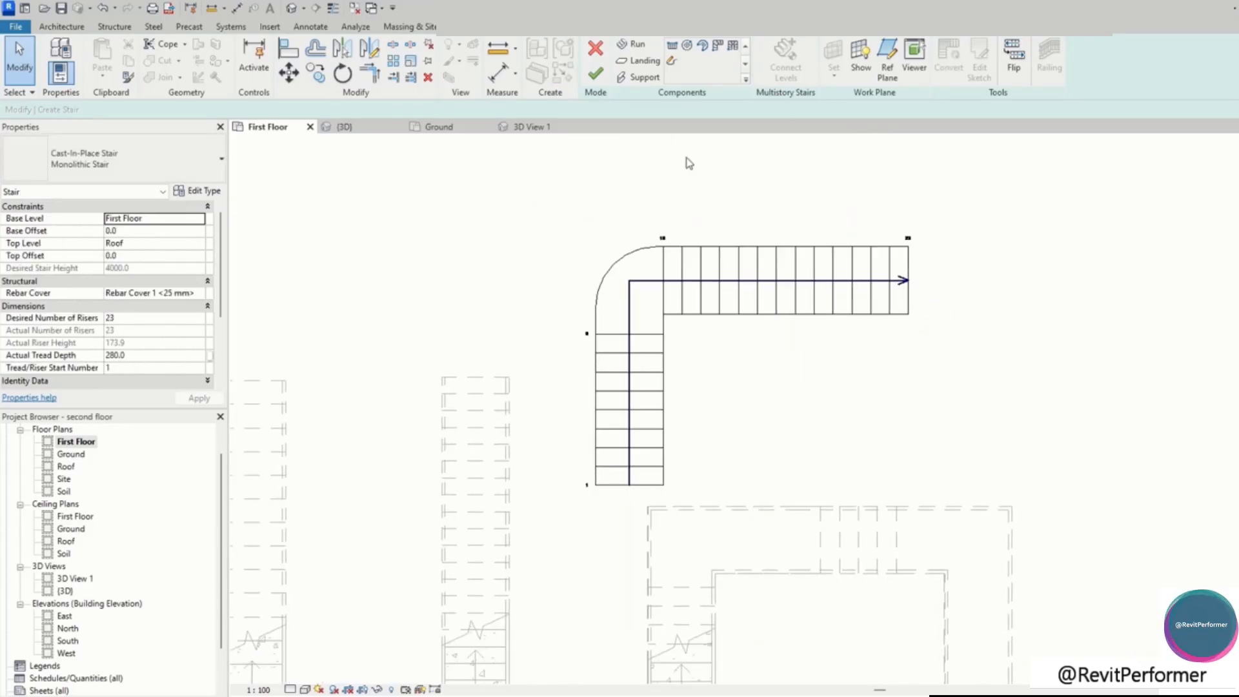
{"action": "left_click", "coordinate": [595, 76]}
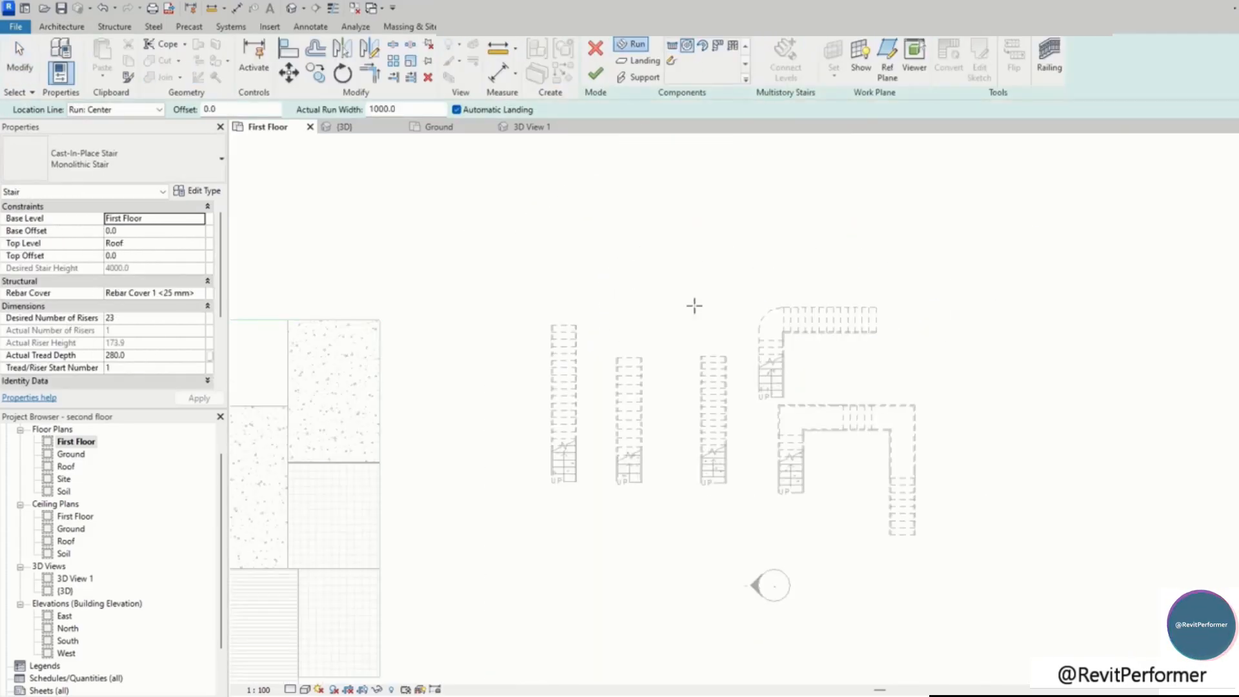
Draw a full-step spiral stair of 23 risers with 1000 mm run width above the straight stairs, and finish it
{"action": "scroll", "coordinate": [629, 296], "scroll_direction": "up", "scroll_amount": 2}
{"action": "left_click", "coordinate": [633, 314]}
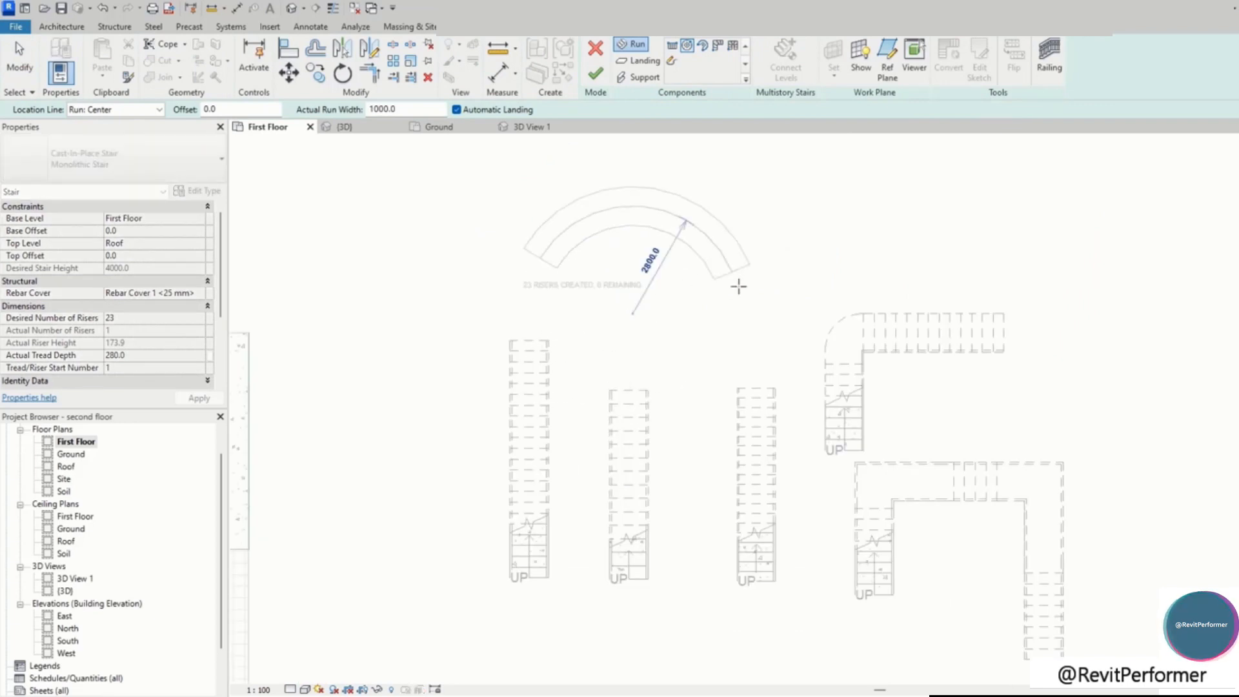
{"action": "left_click", "coordinate": [748, 341]}
{"action": "key", "text": "Escape"}
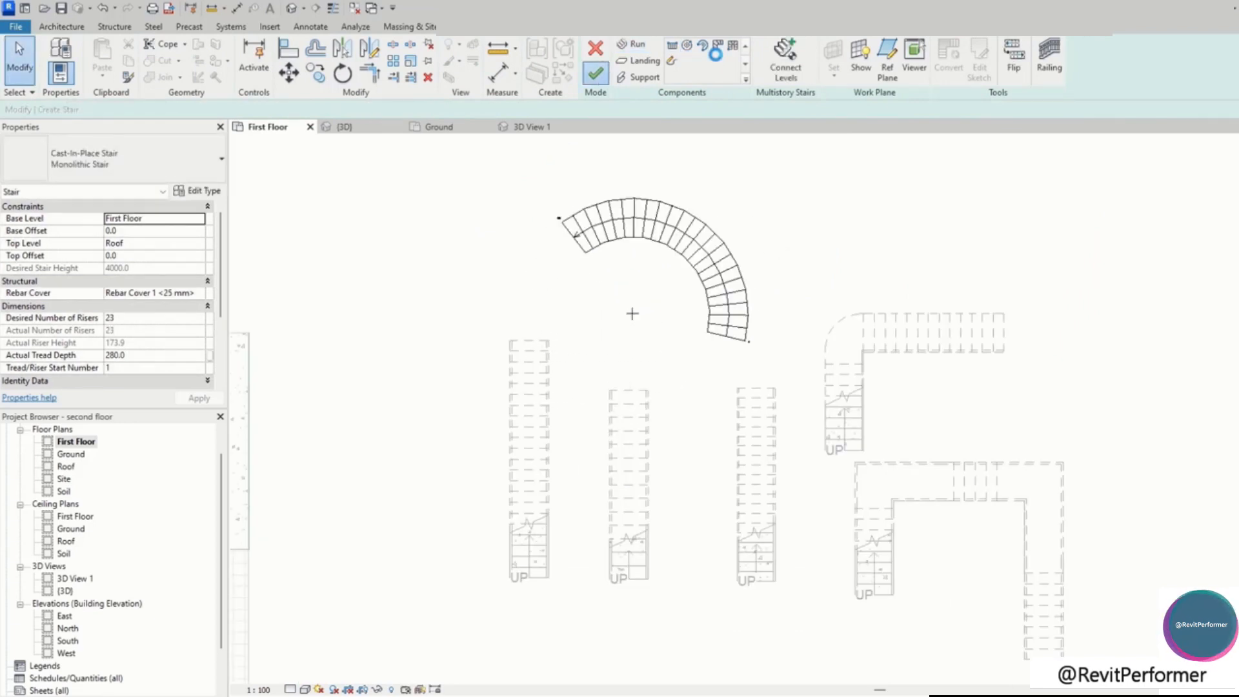
{"action": "left_click", "coordinate": [595, 76]}
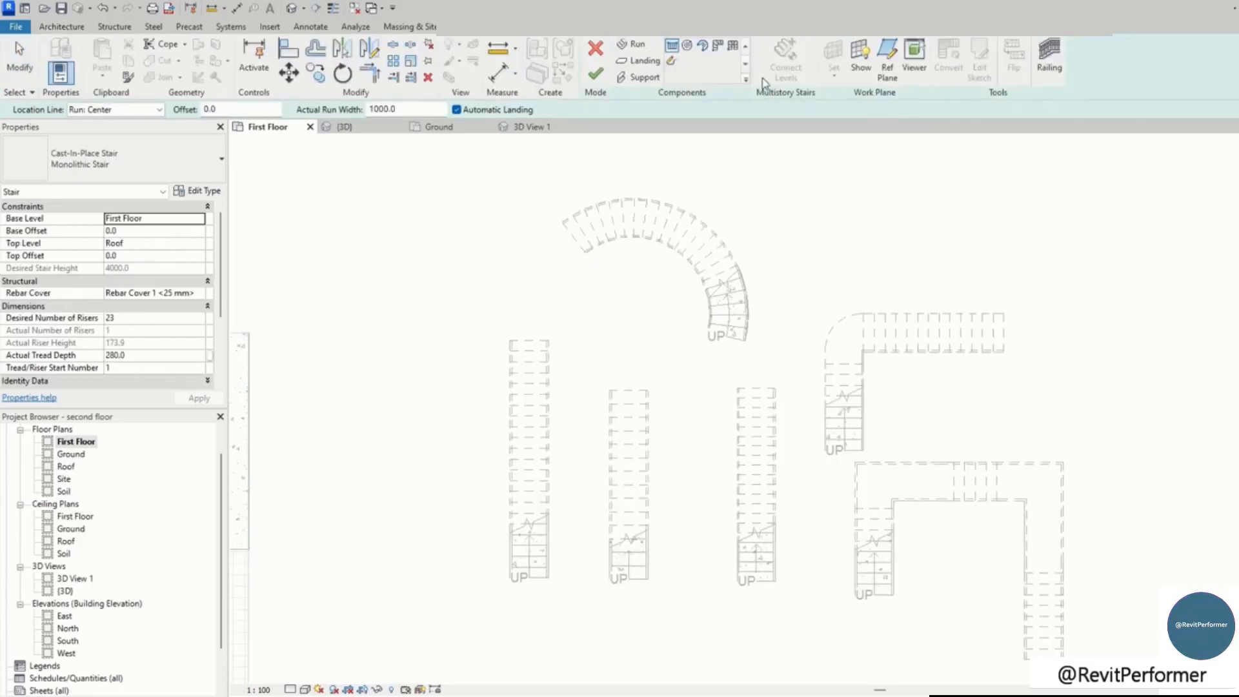
Draw a 16-riser center-ends spiral run, 1000 mm wide, below the leftmost straight stair and finish the stair
{"action": "left_click", "coordinate": [702, 45]}
{"action": "middle_click_drag", "start_coordinate": [619, 503], "coordinate": [573, 306]}
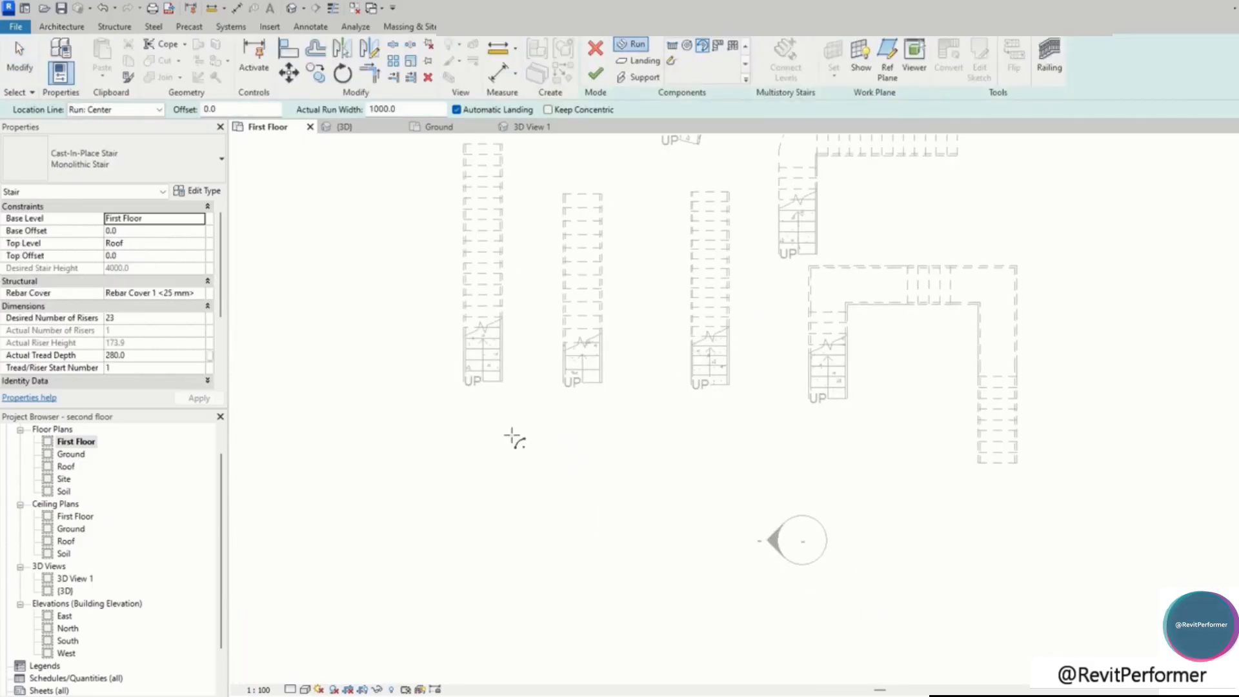
{"action": "left_click", "coordinate": [512, 435]}
{"action": "left_click", "coordinate": [548, 429]}
{"action": "left_click", "coordinate": [437, 560]}
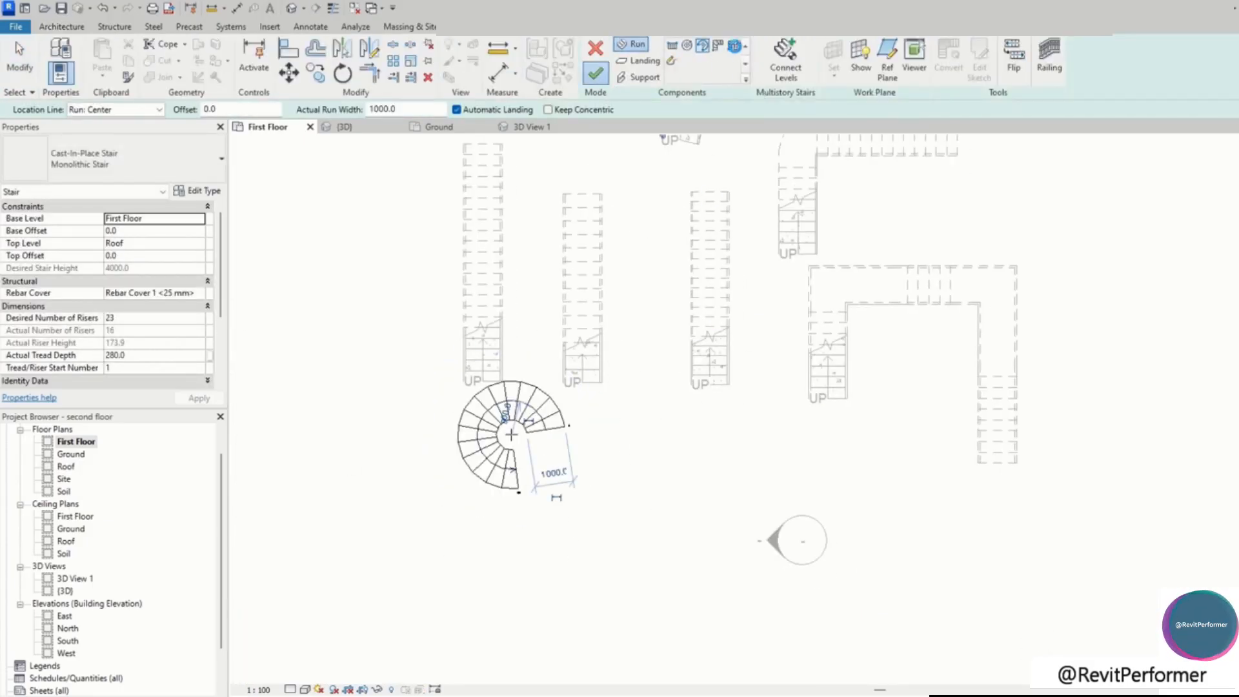
{"action": "left_click", "coordinate": [595, 73]}
Place a 23-riser U-shape winder run, 1000 mm wide, beside the new spiral stair and convert it to a sketch-based run
{"action": "left_click", "coordinate": [513, 58]}
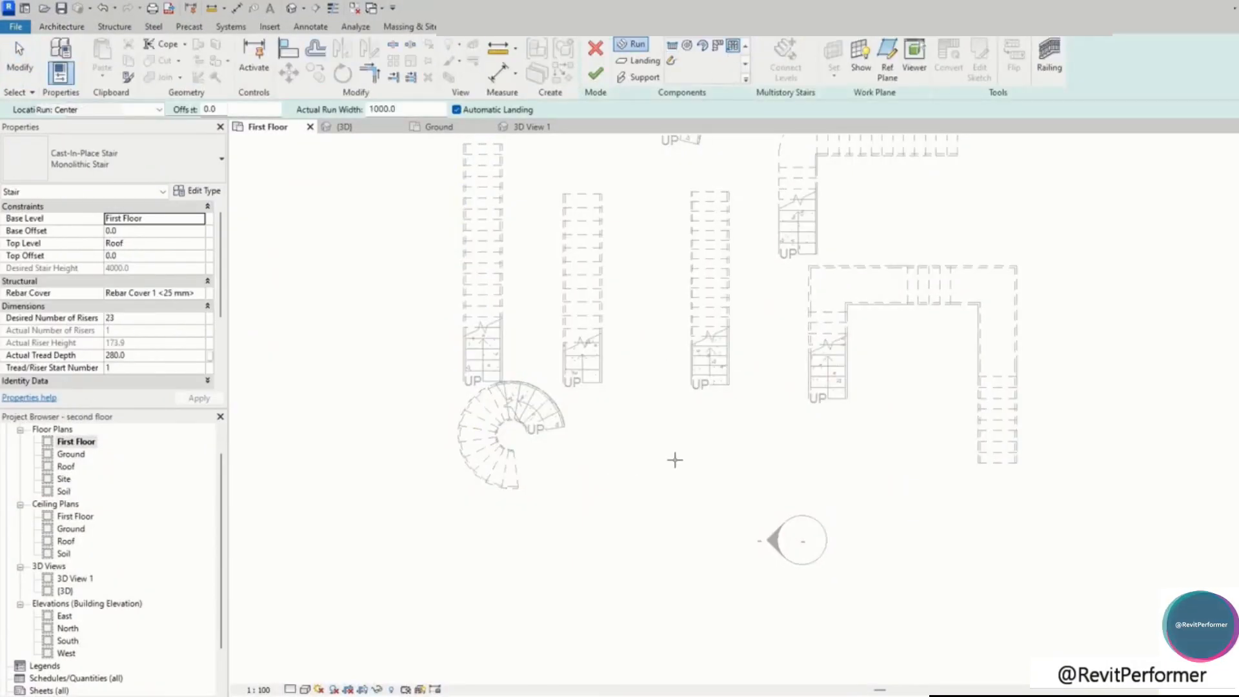
{"action": "left_click", "coordinate": [673, 422]}
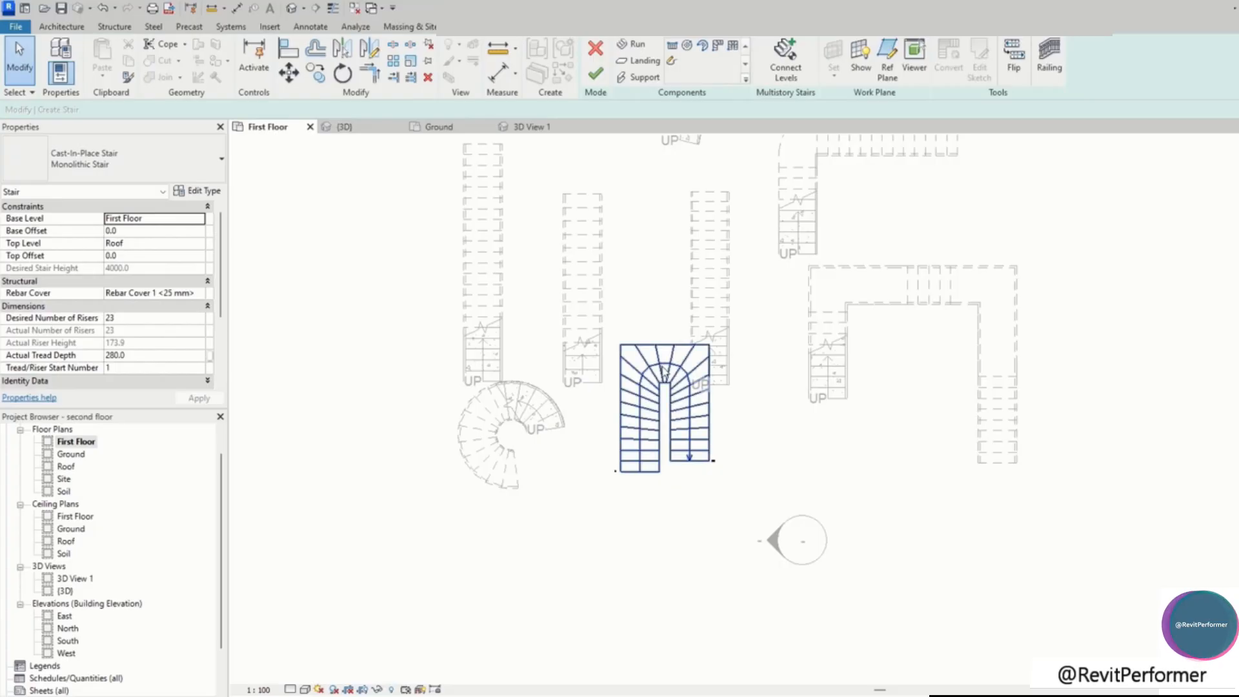
{"action": "left_click", "coordinate": [693, 387]}
{"action": "left_click", "coordinate": [740, 389]}
{"action": "scroll", "coordinate": [668, 361], "scroll_direction": "up", "scroll_amount": 2}
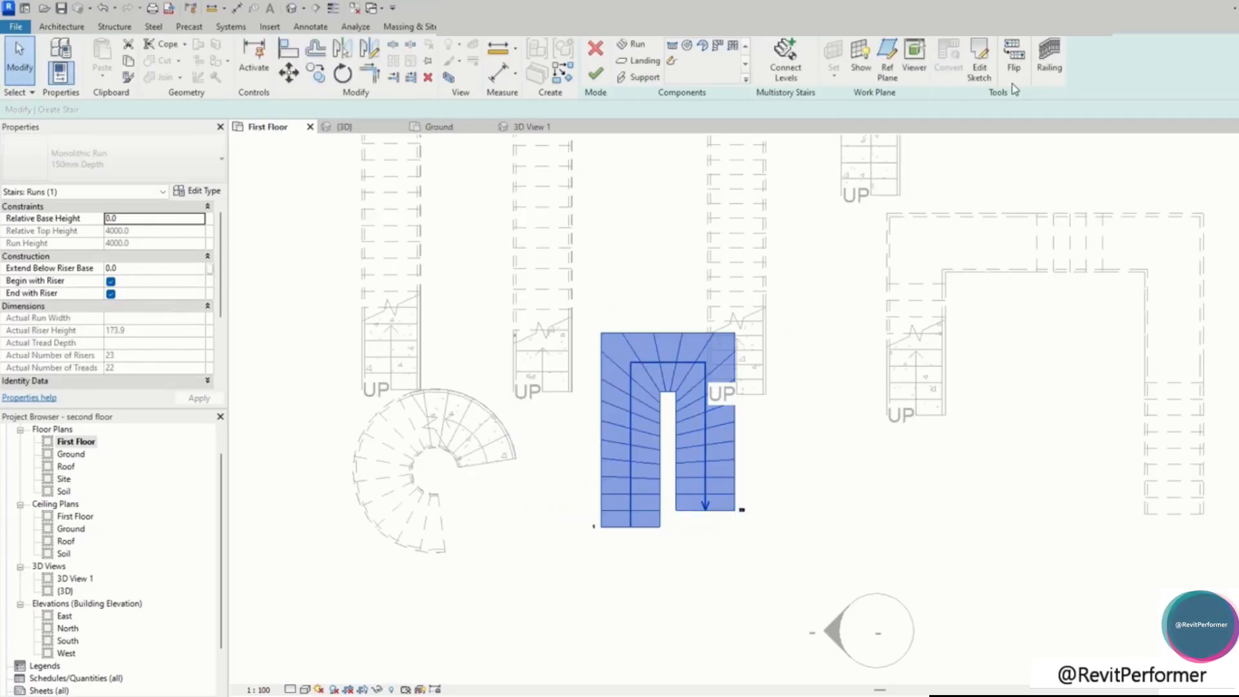
Edit the winder run's sketch and move the 2280 mm boundary line across the turn outward, away from the risers
{"action": "left_click", "coordinate": [979, 65]}
{"action": "scroll", "coordinate": [712, 344], "scroll_direction": "up", "scroll_amount": 2}
{"action": "left_click", "coordinate": [647, 324]}
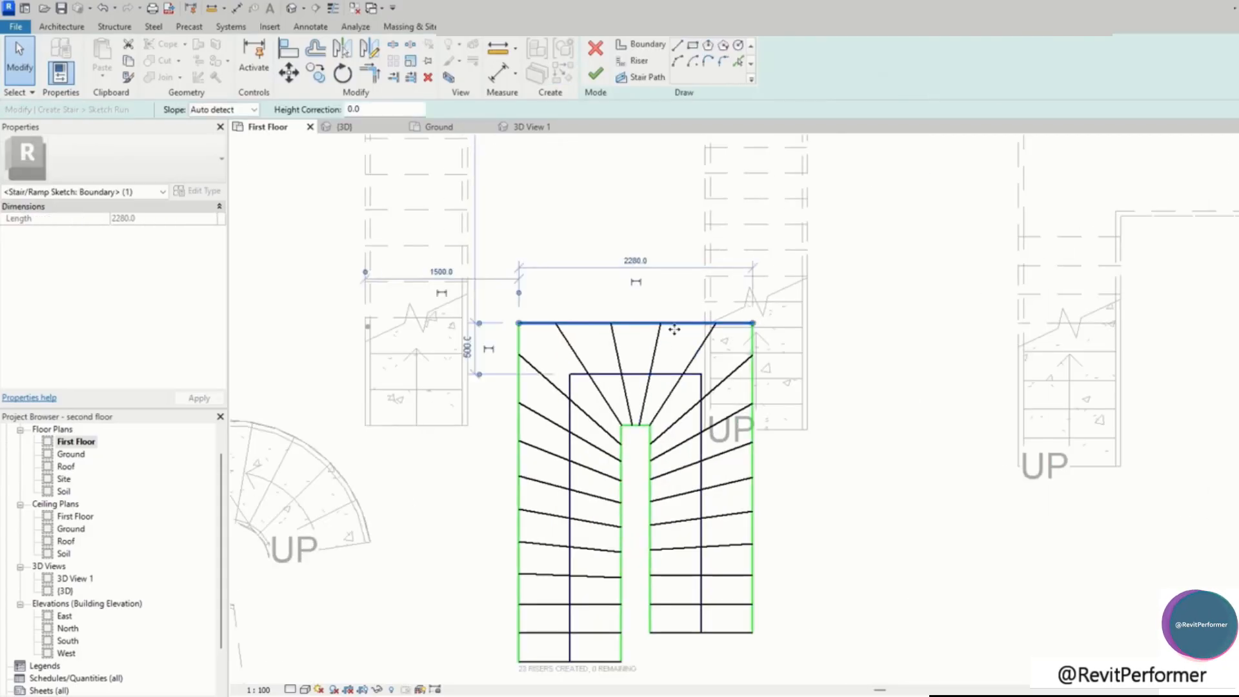
{"action": "key", "text": "Up"}
{"action": "key", "text": "Up"}
{"action": "key", "text": "Up"}
{"action": "key", "text": "Up"}
{"action": "key", "text": "Up"}
{"action": "key", "text": "Up"}
{"action": "key", "text": "Up"}
{"action": "key", "text": "Up"}
{"action": "key", "text": "Up"}
{"action": "key", "text": "Up"}
{"action": "key", "text": "Up"}
{"action": "key", "text": "Up"}
{"action": "key", "text": "Up"}
{"action": "key", "text": "Up"}
{"action": "key", "text": "Up"}
{"action": "key", "text": "Up"}
{"action": "key", "text": "Up"}
{"action": "key", "text": "Up"}
{"action": "key", "text": "Up"}
{"action": "key", "text": "Up"}
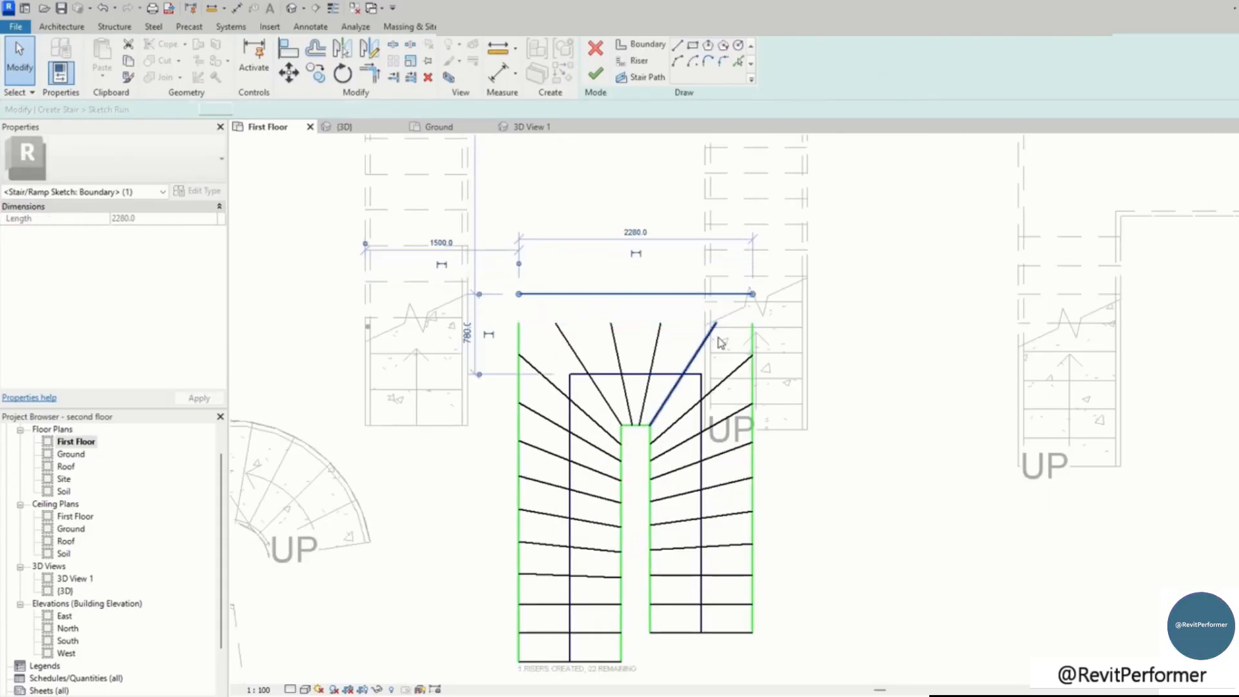
{"action": "key", "text": "Up"}
{"action": "key", "text": "Up"}
{"action": "key", "text": "Up"}
{"action": "key", "text": "Up"}
{"action": "key", "text": "Up"}
{"action": "key", "text": "Up"}
{"action": "left_click", "coordinate": [873, 487]}
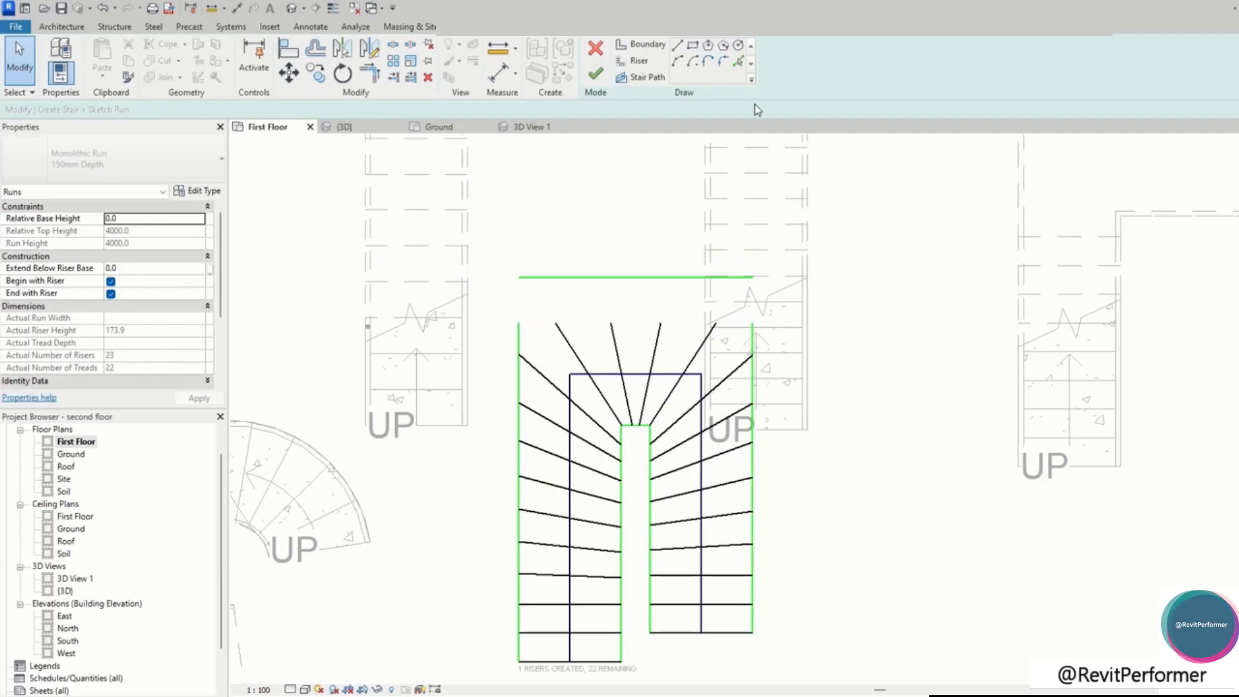
Join both outer side boundaries of the winder sketch to the moved boundary line with Trim/Extend to Corner
{"action": "key", "text": "t"}
{"action": "key", "text": "r"}
{"action": "left_click", "coordinate": [519, 339]}
{"action": "left_click", "coordinate": [548, 277]}
{"action": "left_click", "coordinate": [725, 283]}
{"action": "left_click", "coordinate": [749, 340]}
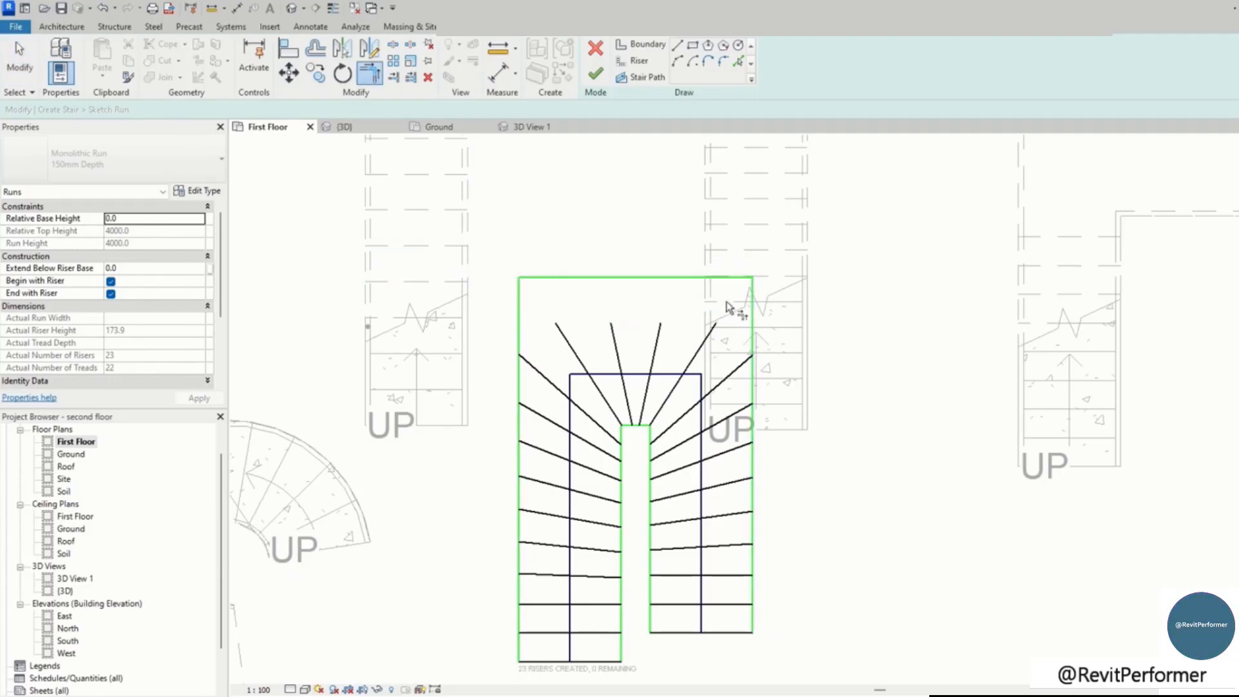
Extend the four risers at the turn to the moved boundary line and finish the run sketch
{"action": "left_click", "coordinate": [410, 78]}
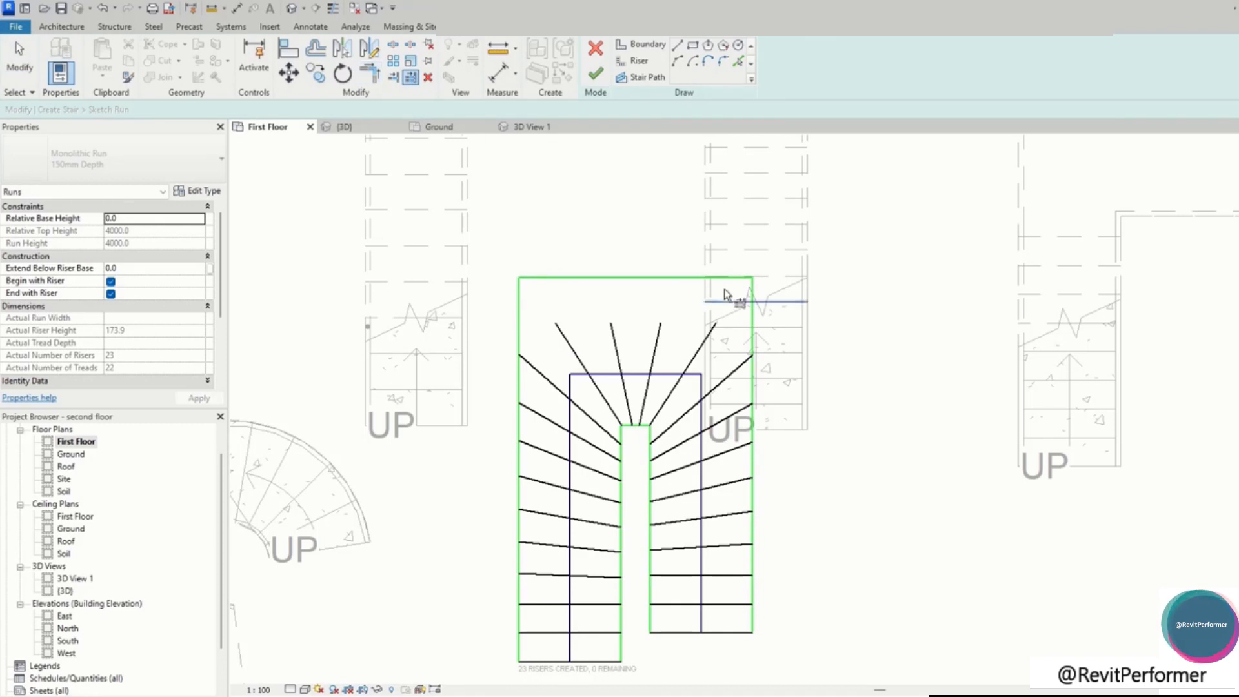
{"action": "left_click", "coordinate": [645, 277]}
{"action": "left_click", "coordinate": [700, 350]}
{"action": "left_click", "coordinate": [653, 359]}
{"action": "left_click", "coordinate": [617, 360]}
{"action": "left_click", "coordinate": [587, 370]}
{"action": "left_click", "coordinate": [595, 74]}
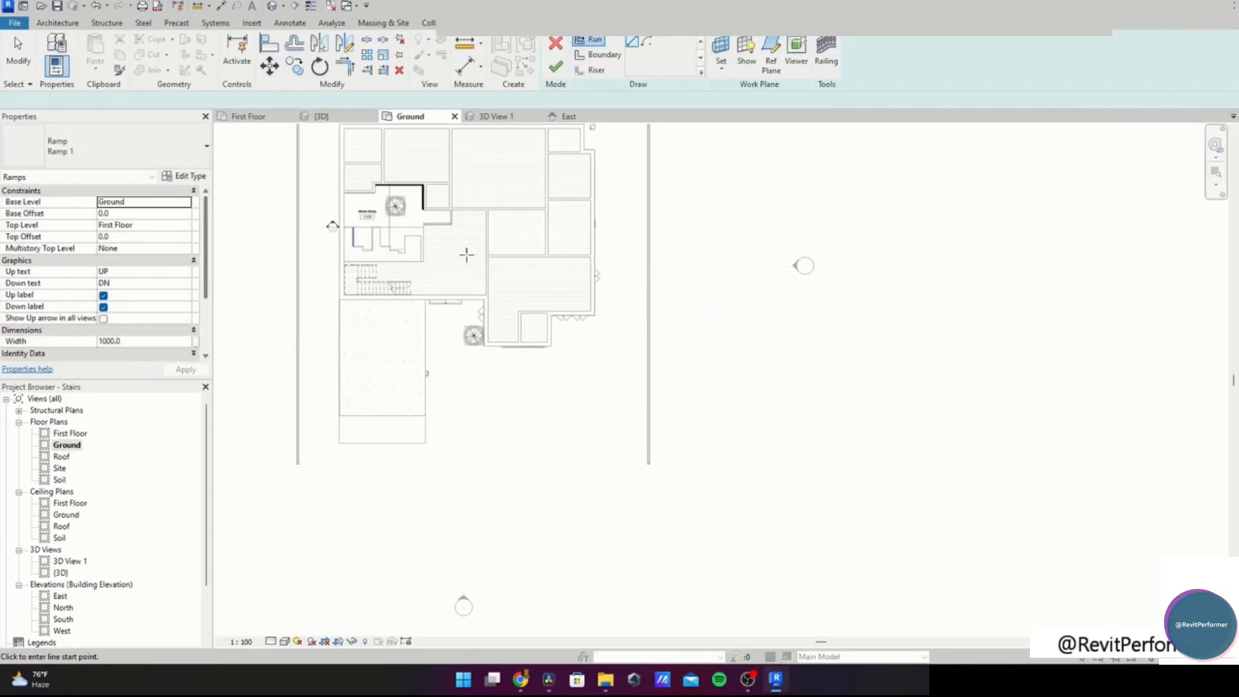
Examine the Ramp 1 type's properties, including maximum incline length and maximum slope, and leave them unchanged
{"action": "scroll", "coordinate": [121, 236], "scroll_direction": "down", "scroll_amount": 1}
{"action": "scroll", "coordinate": [141, 245], "scroll_direction": "up", "scroll_amount": 1}
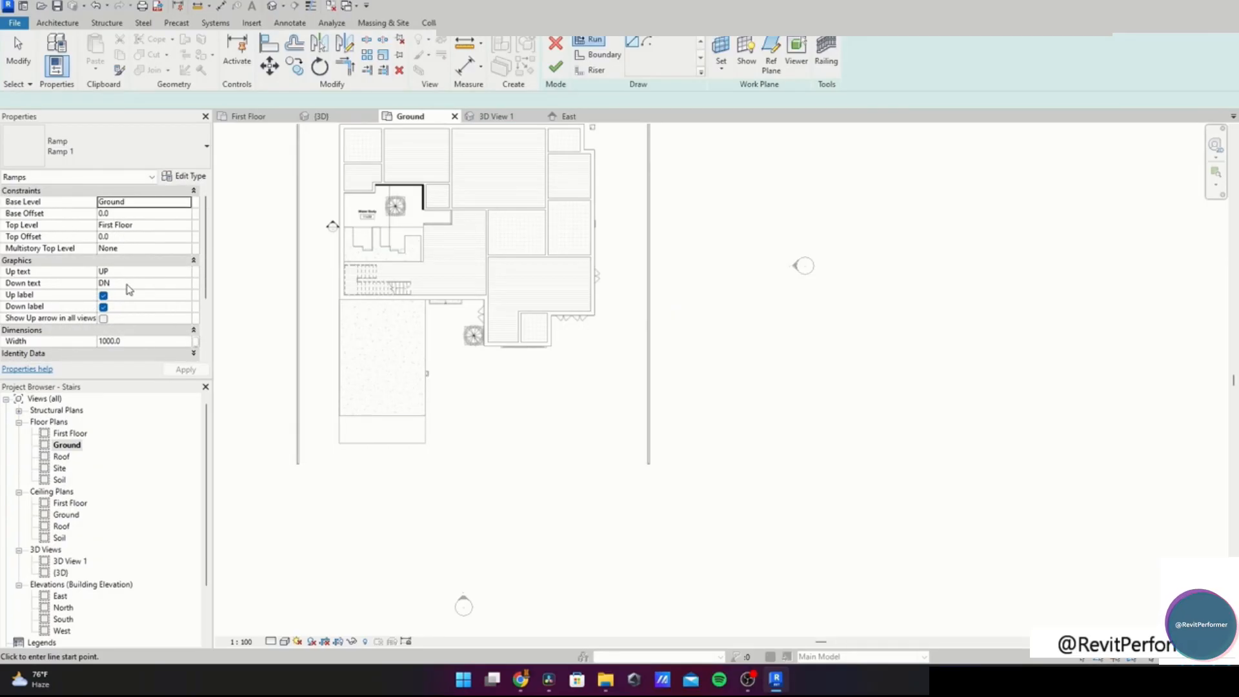
{"action": "scroll", "coordinate": [127, 321], "scroll_direction": "down", "scroll_amount": 3}
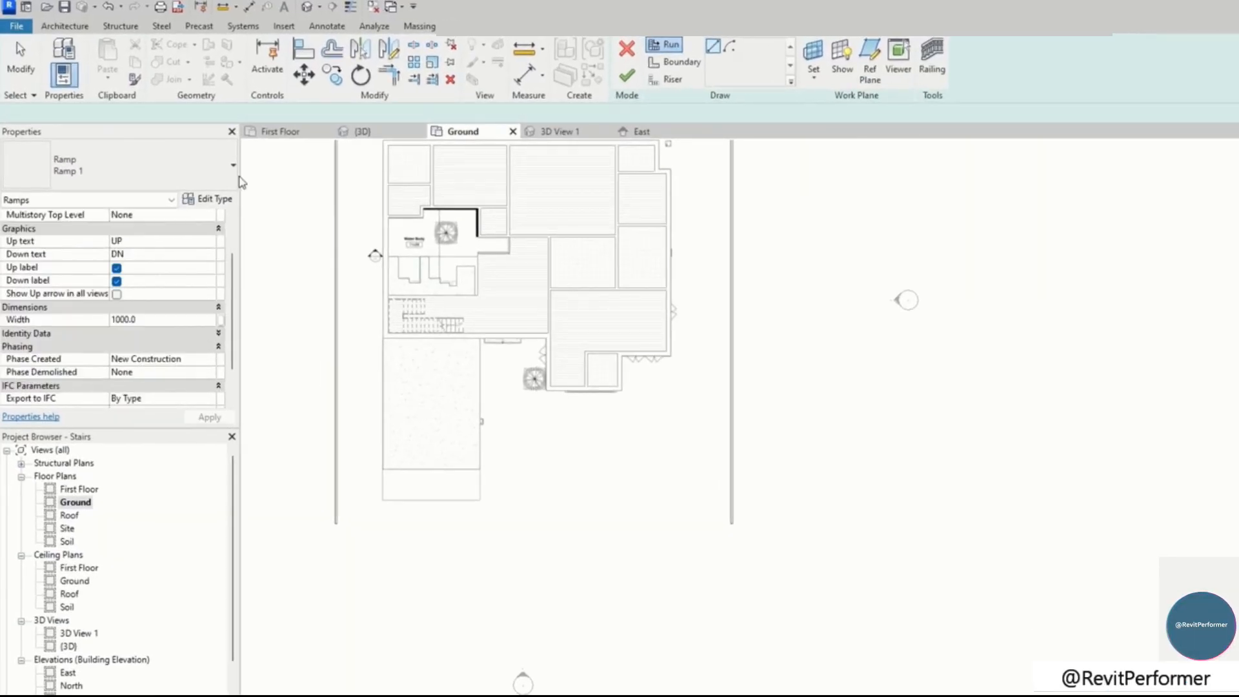
{"action": "left_click", "coordinate": [205, 199]}
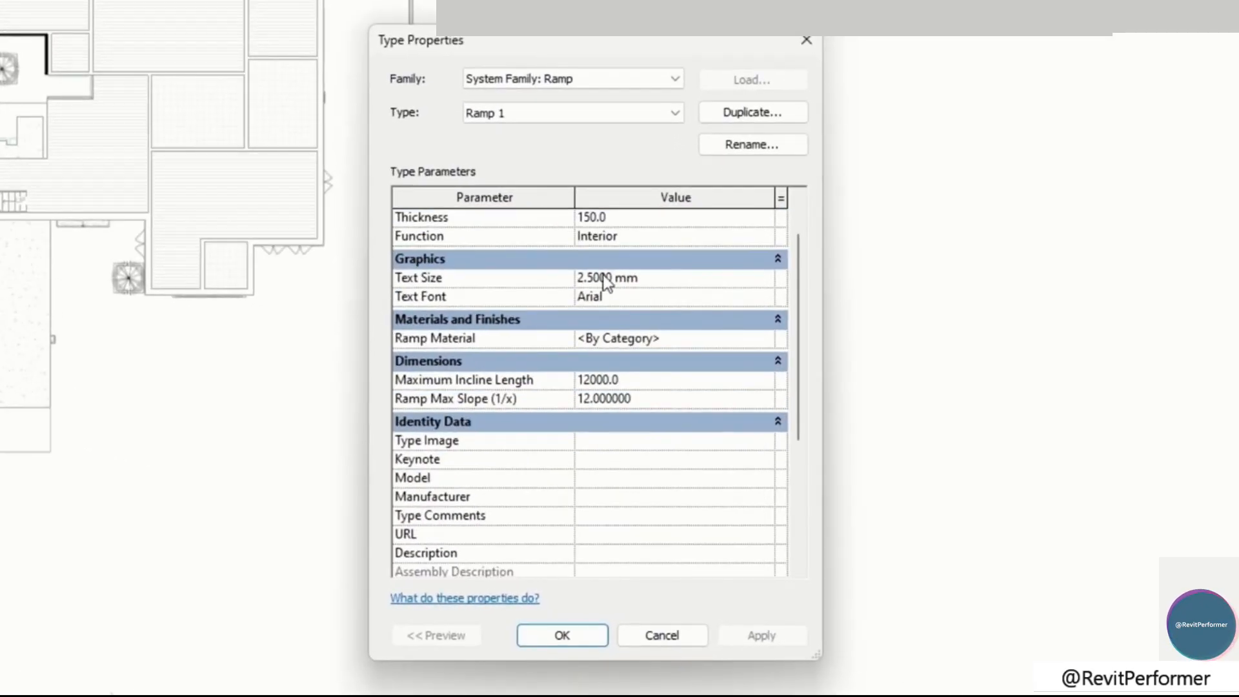
{"action": "scroll", "coordinate": [607, 309], "scroll_direction": "down", "scroll_amount": 1}
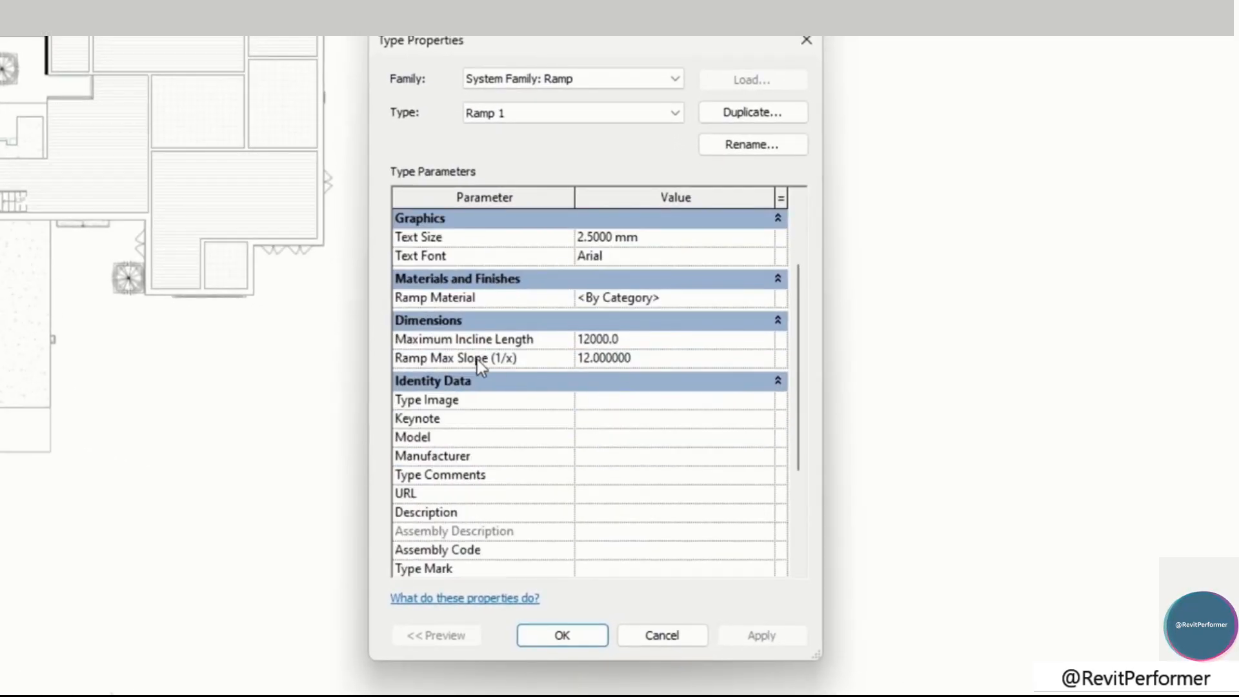
{"action": "left_click", "coordinate": [598, 359]}
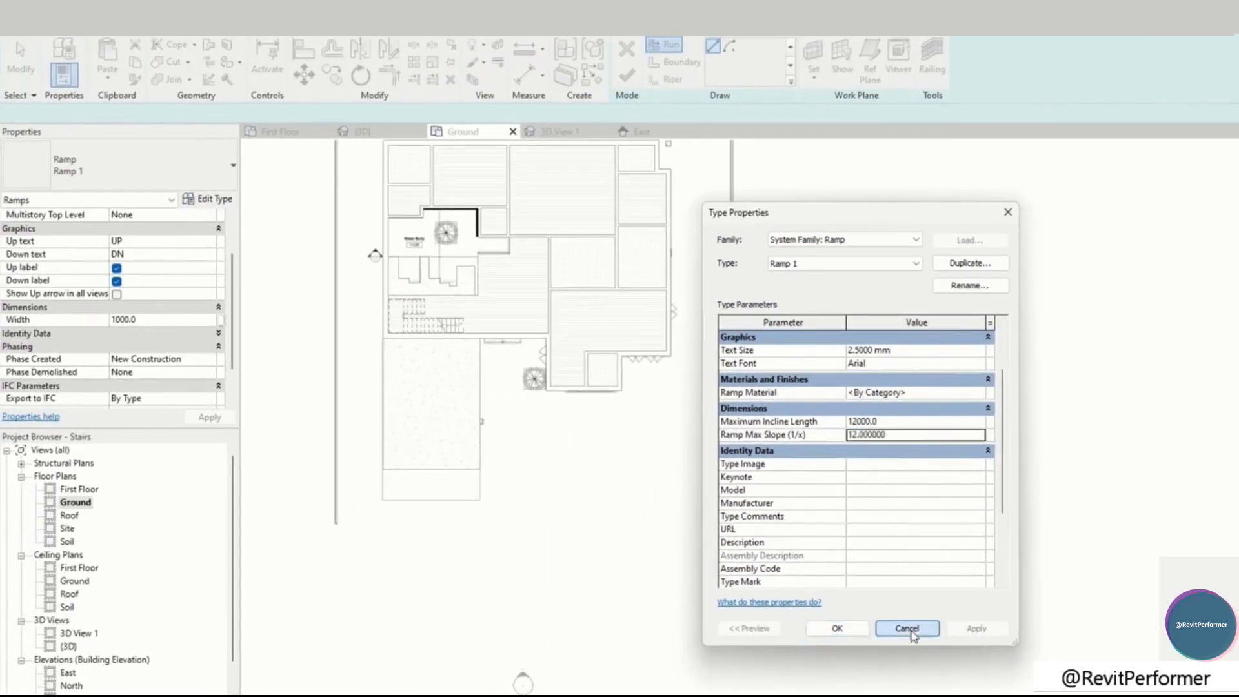
{"action": "left_click", "coordinate": [911, 631]}
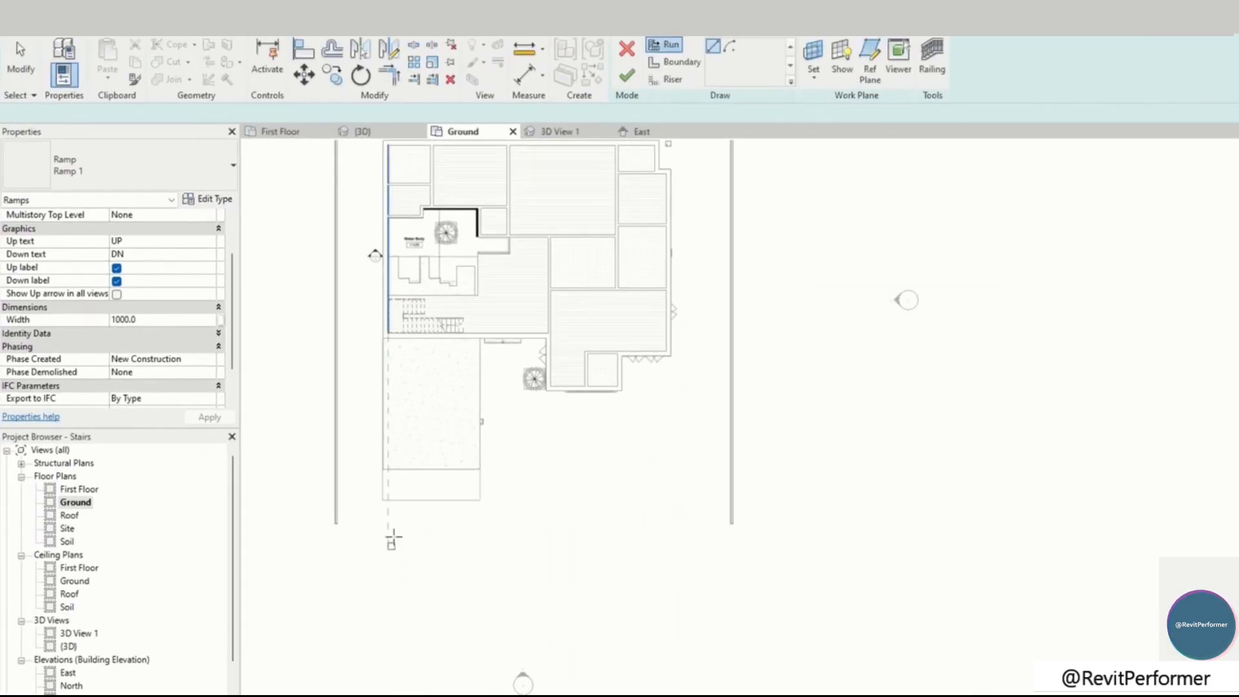
{"action": "scroll", "coordinate": [392, 539], "scroll_direction": "up", "scroll_amount": 5}
{"action": "left_click", "coordinate": [407, 497]}
{"action": "left_click", "coordinate": [407, 400]}
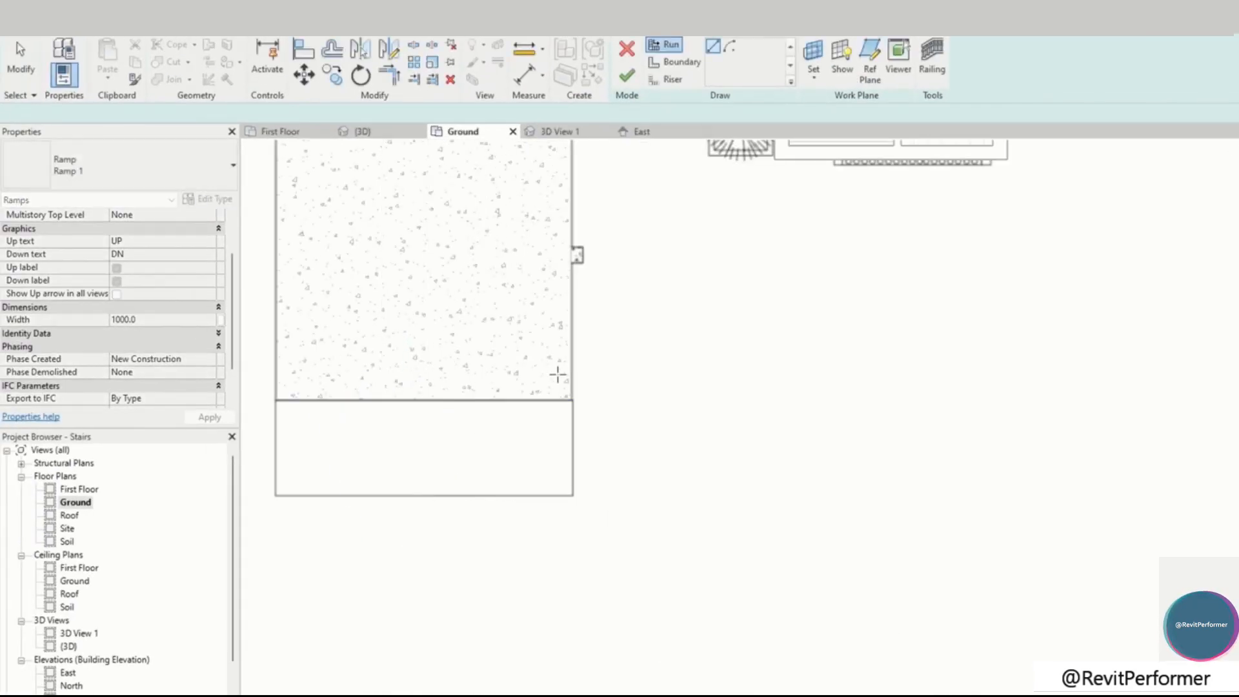
{"action": "scroll", "coordinate": [554, 371], "scroll_direction": "down", "scroll_amount": 2}
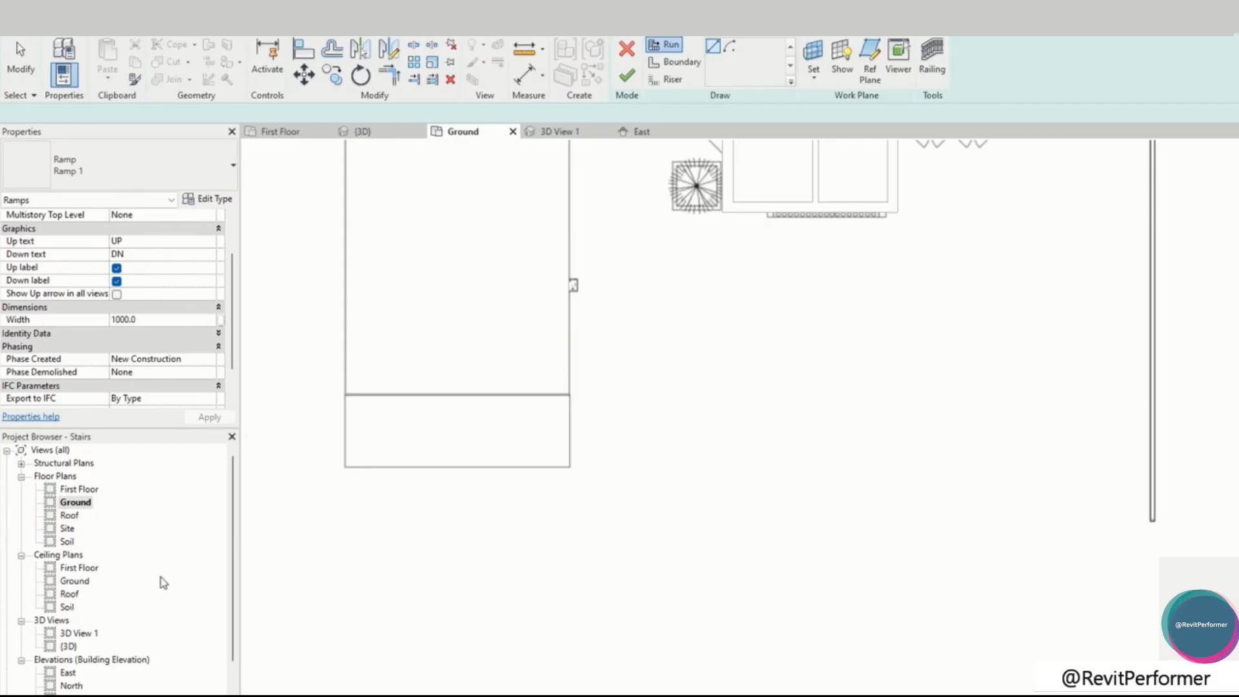
Examine the slabs in front of the house in the {3D} view, then return to the Ground floor plan
{"action": "double_click", "coordinate": [69, 646]}
{"action": "middle_click_drag", "start_coordinate": [564, 508], "coordinate": [478, 451], "text": "shift"}
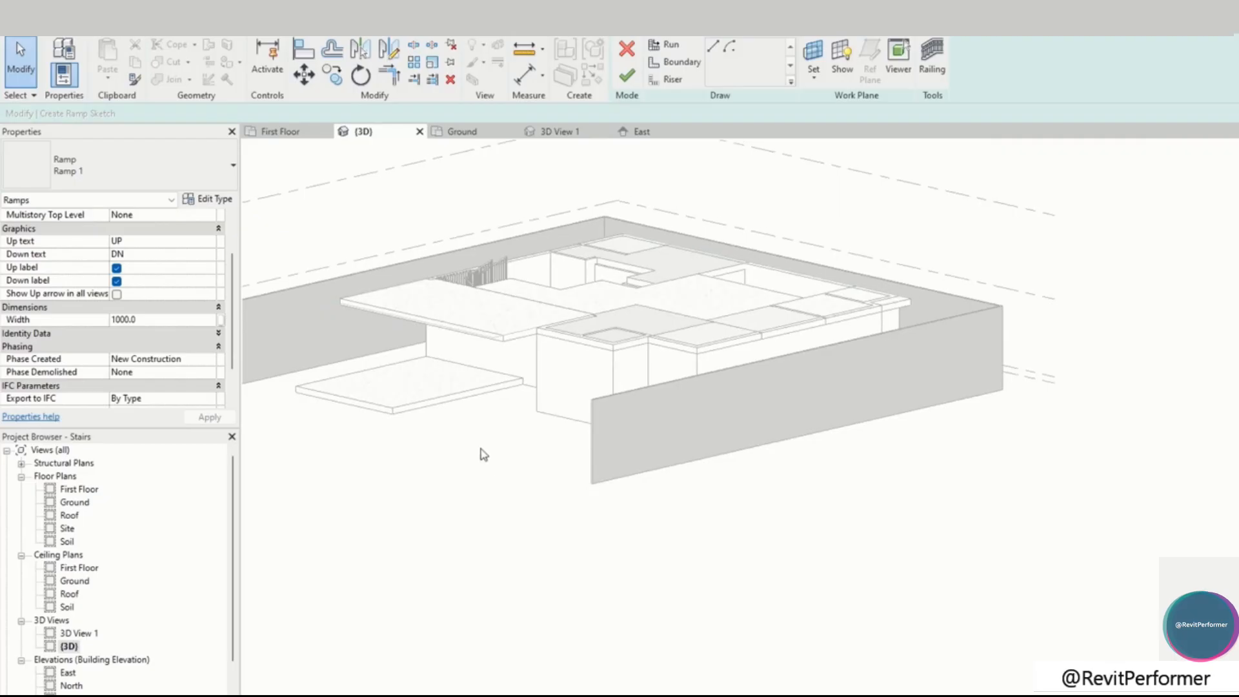
{"action": "scroll", "coordinate": [547, 471], "scroll_direction": "up", "scroll_amount": 5}
{"action": "middle_click_drag", "start_coordinate": [568, 433], "coordinate": [429, 552], "text": "shift"}
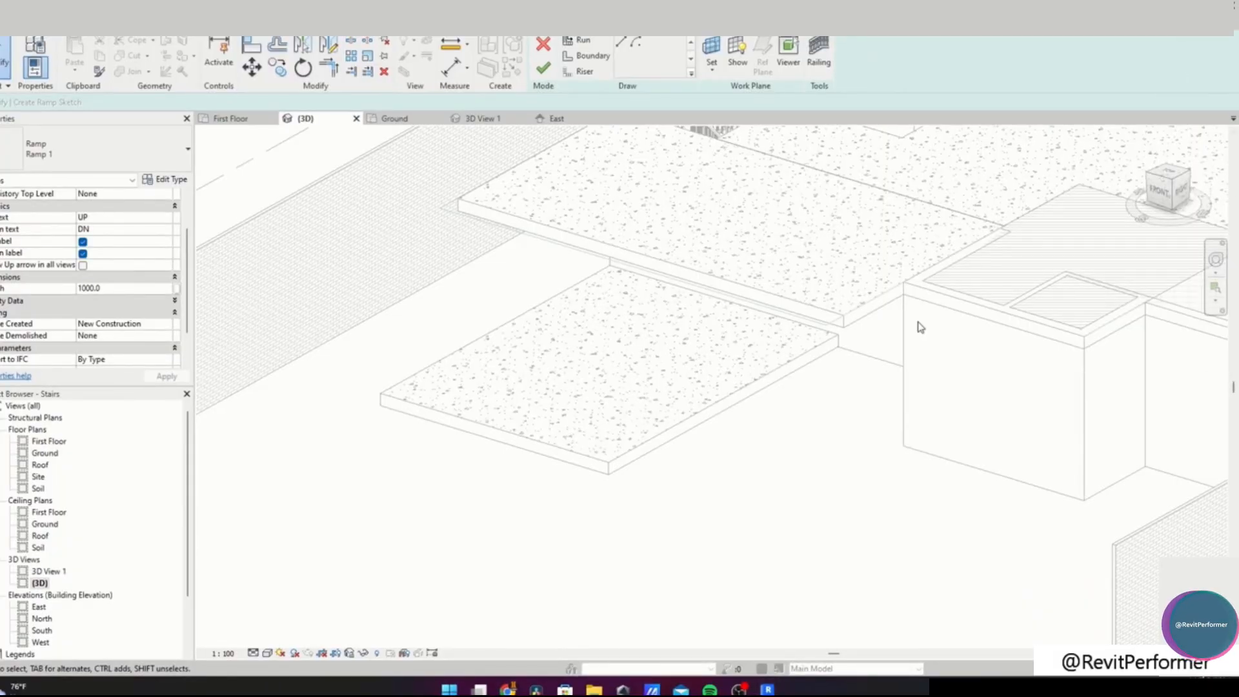
{"action": "scroll", "coordinate": [522, 429], "scroll_direction": "down", "scroll_amount": 10}
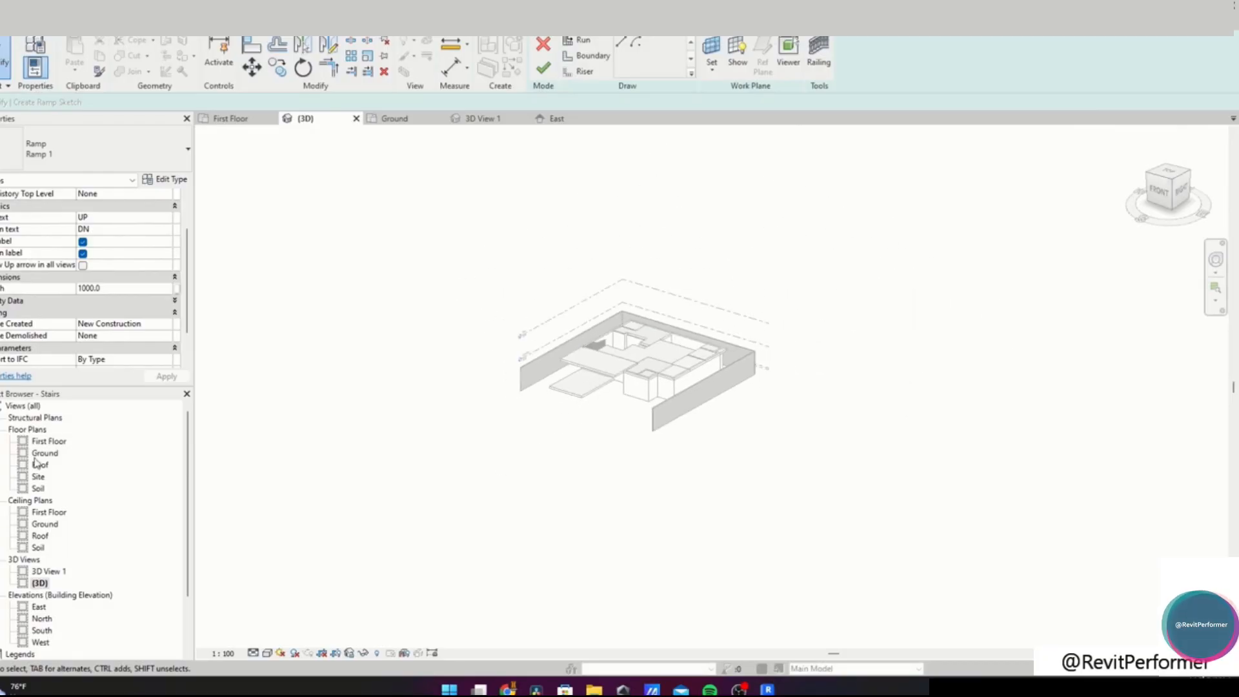
{"action": "double_click", "coordinate": [47, 441]}
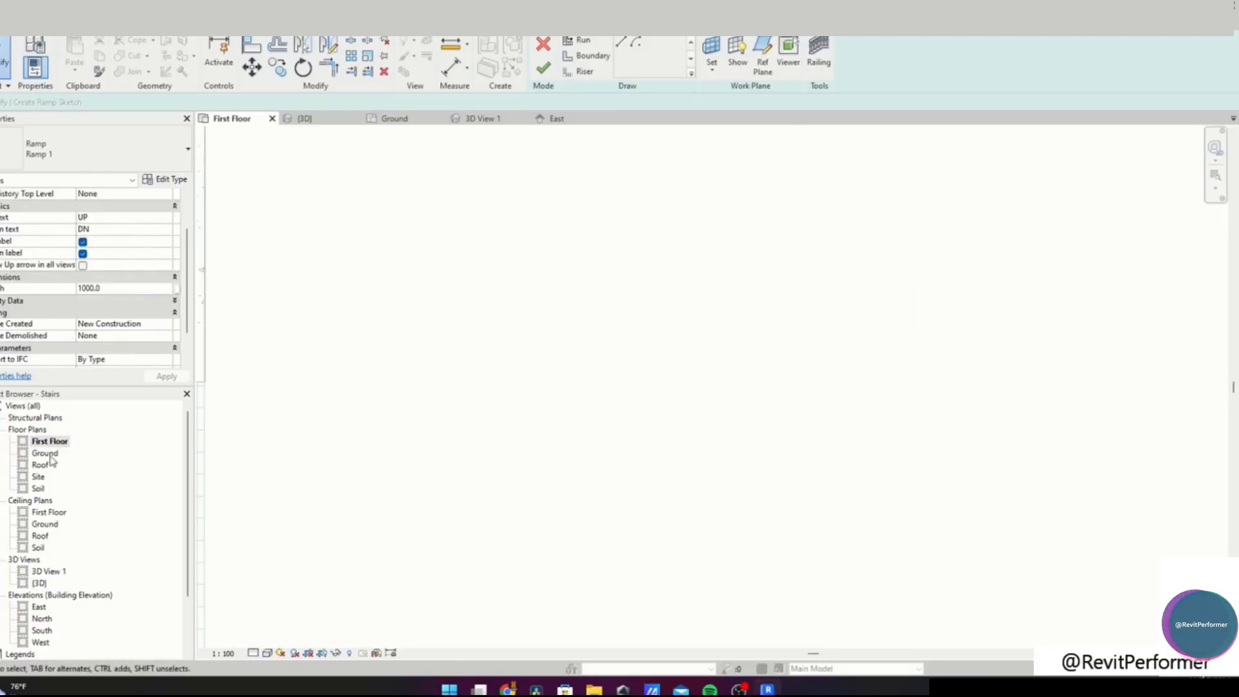
{"action": "double_click", "coordinate": [45, 453]}
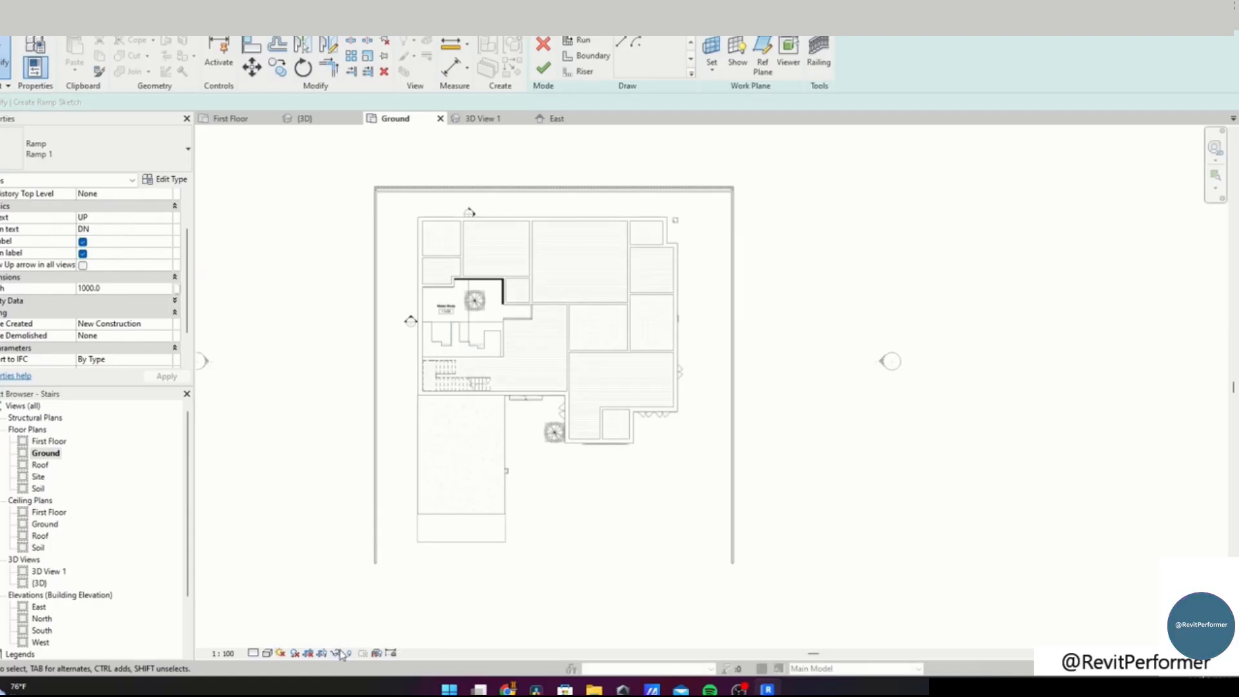
Reveal the hidden elements in the Ground plan, inspect them, and turn the reveal mode off again
{"action": "left_click", "coordinate": [337, 653]}
{"action": "left_click", "coordinate": [350, 653]}
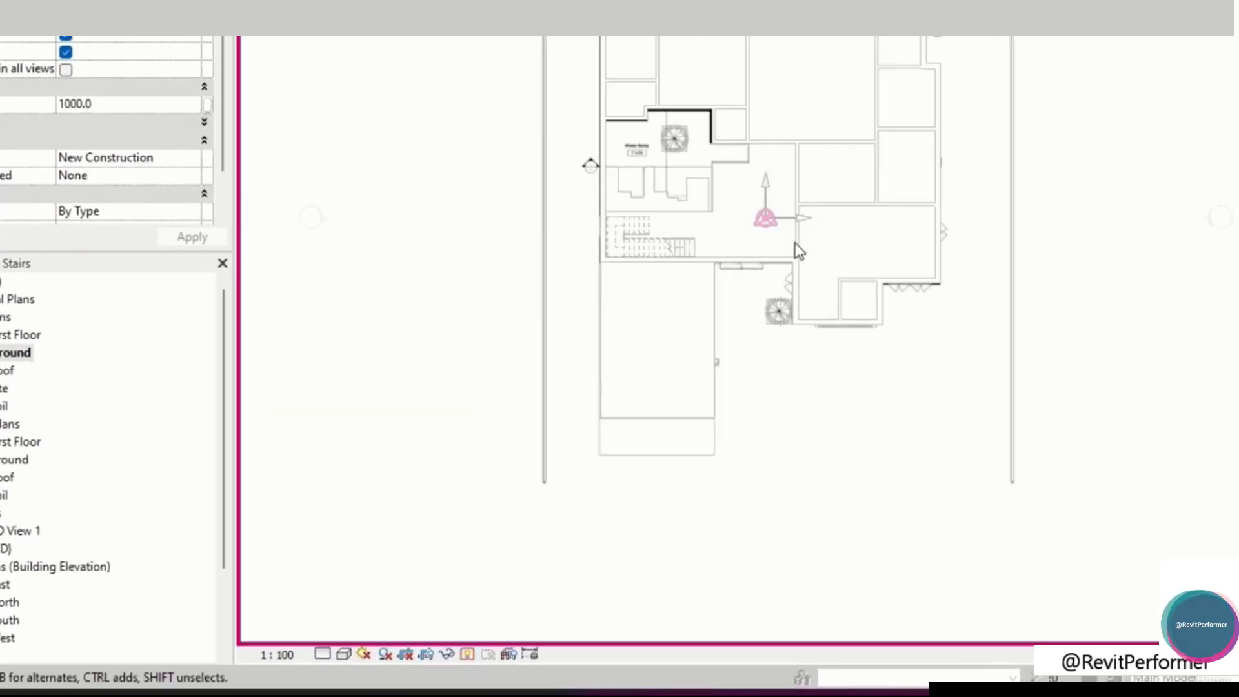
{"action": "scroll", "coordinate": [800, 249], "scroll_direction": "down", "scroll_amount": 4}
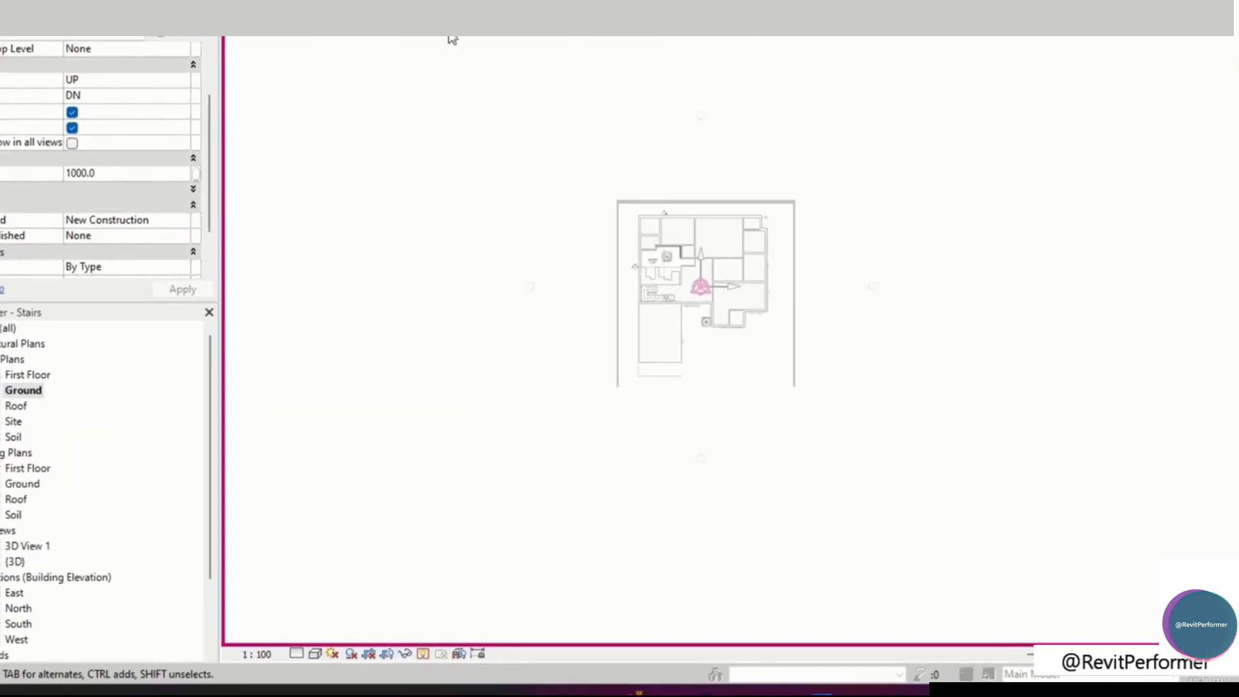
{"action": "left_click", "coordinate": [423, 653]}
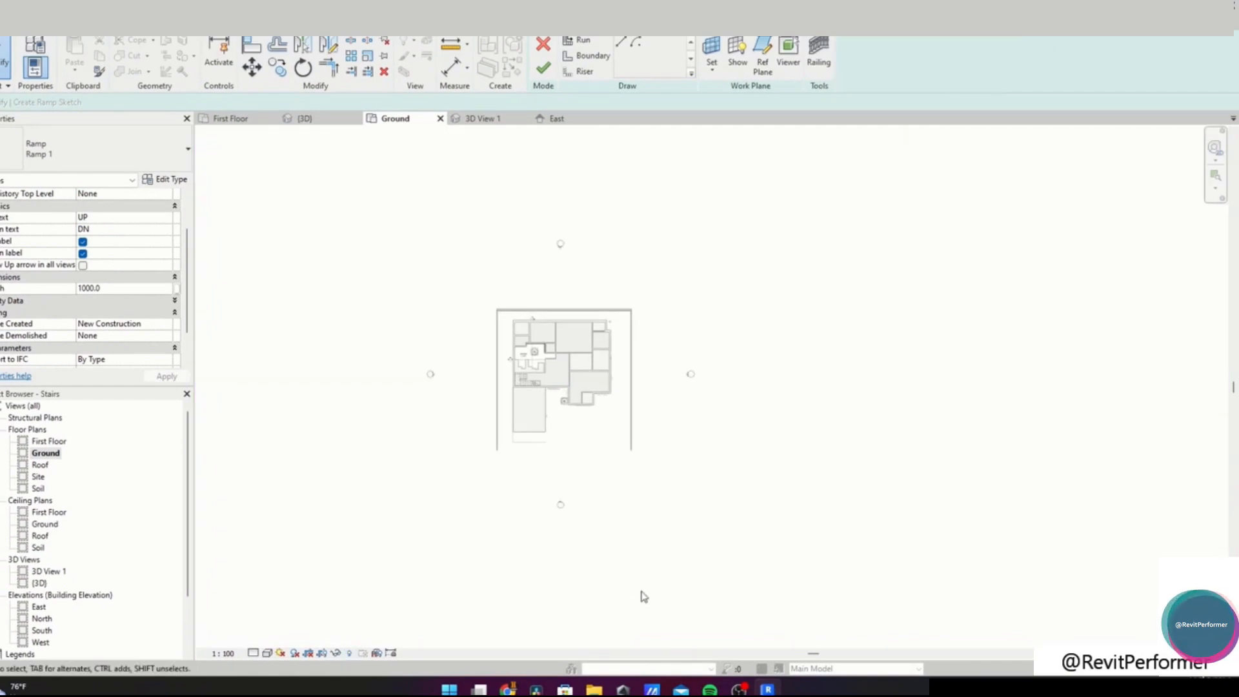
Draw a vertical straight ramp run 12000 mm long and 1000 mm wide outside the boundary wall, east of the house
{"action": "scroll", "coordinate": [503, 458], "scroll_direction": "up", "scroll_amount": 5}
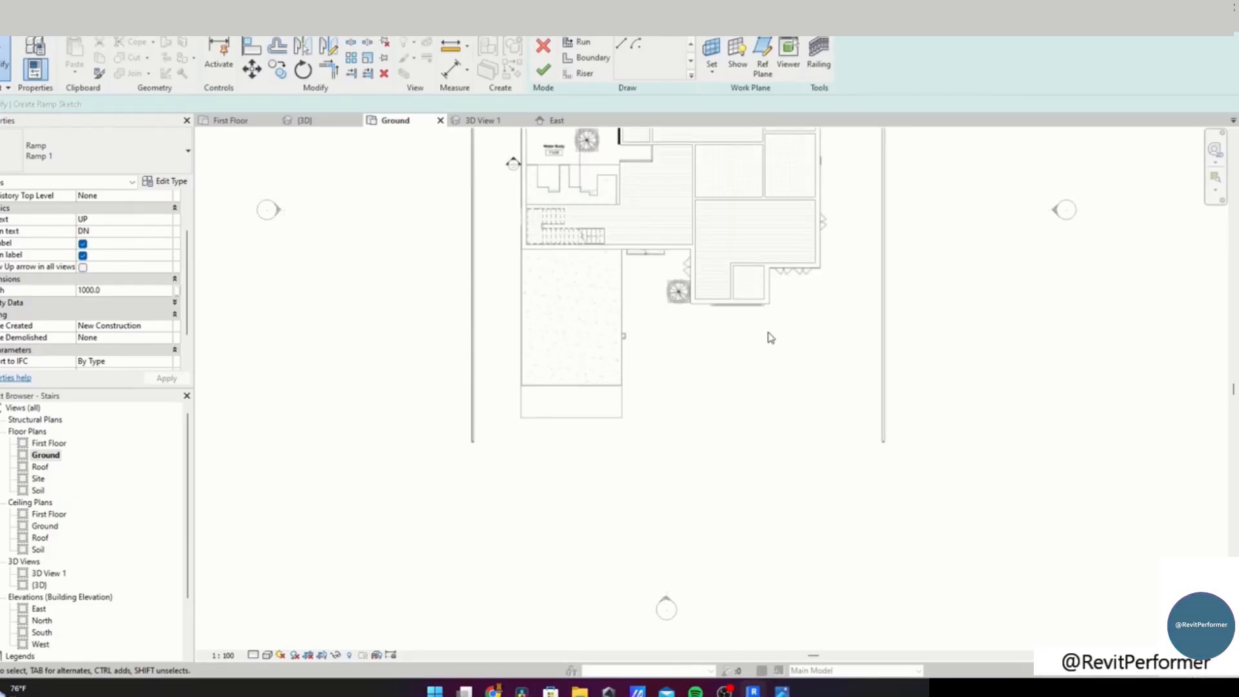
{"action": "scroll", "coordinate": [767, 335], "scroll_direction": "down", "scroll_amount": 5}
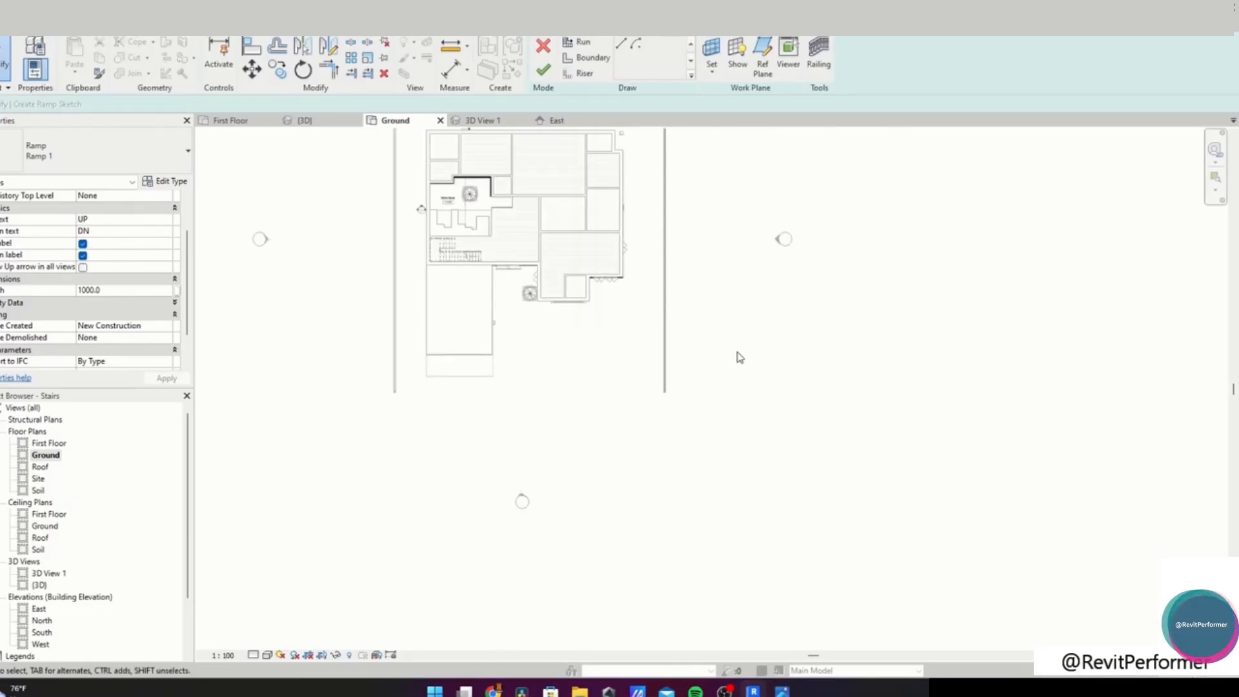
{"action": "middle_click_drag", "start_coordinate": [740, 358], "coordinate": [601, 409]}
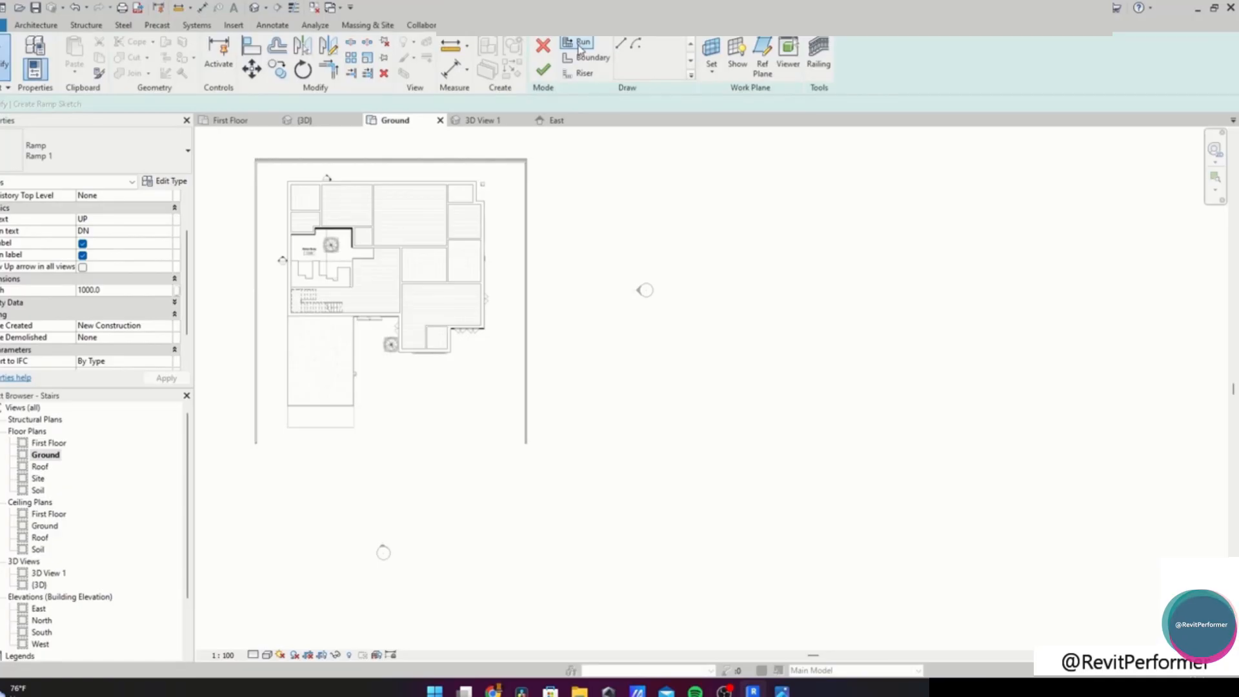
{"action": "left_click", "coordinate": [755, 430]}
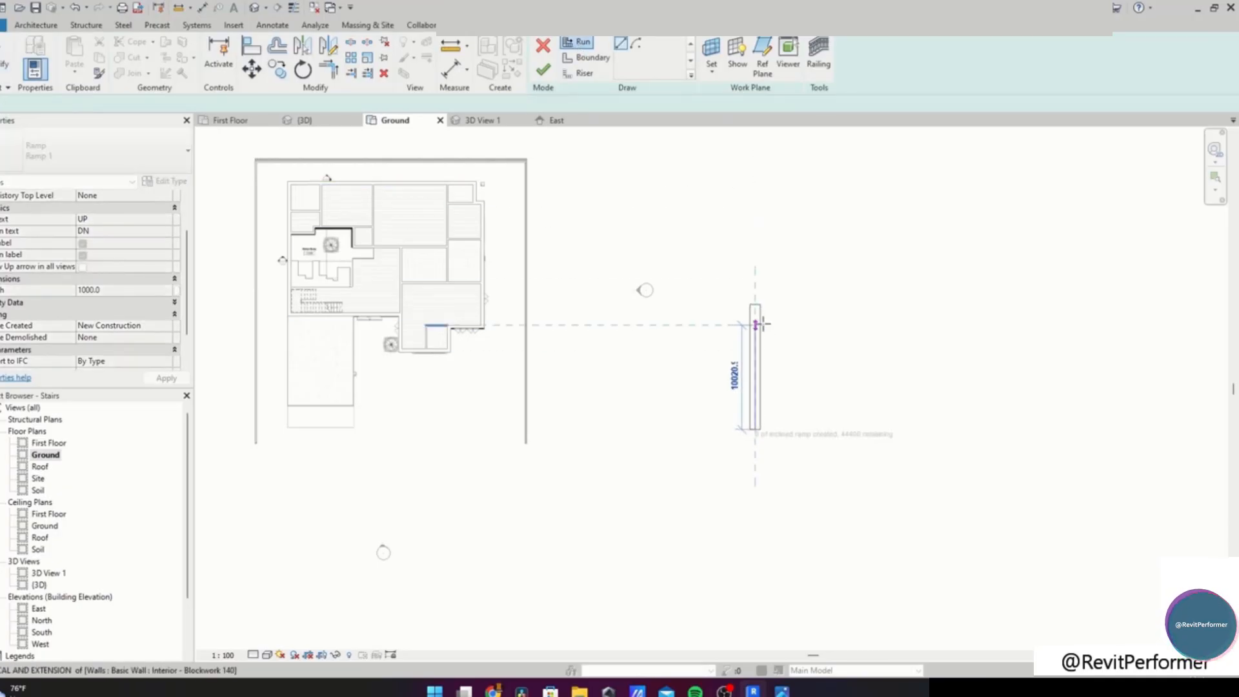
{"action": "left_click", "coordinate": [755, 299]}
{"action": "scroll", "coordinate": [774, 362], "scroll_direction": "up", "scroll_amount": 2}
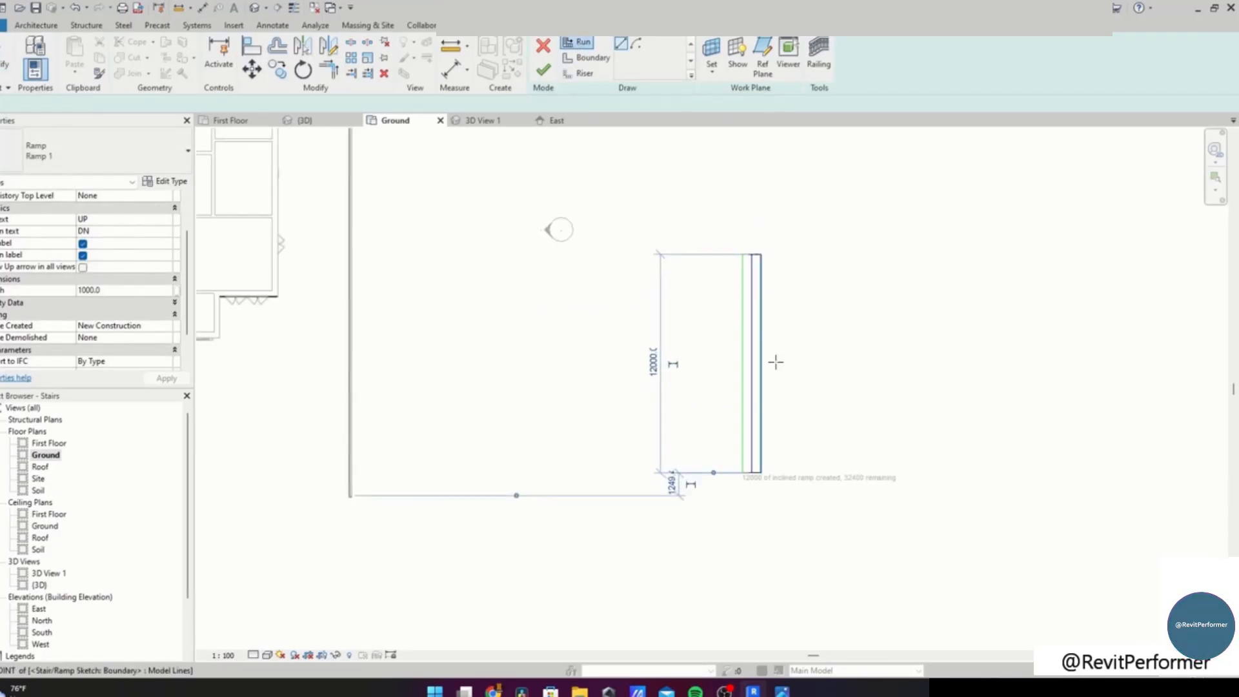
Draw an arc ramp run of 3100 mm radius sweeping about 220° beside the straight ramp run
{"action": "left_click", "coordinate": [640, 49]}
{"action": "middle_click_drag", "start_coordinate": [887, 376], "coordinate": [851, 388]}
{"action": "left_click", "coordinate": [783, 442]}
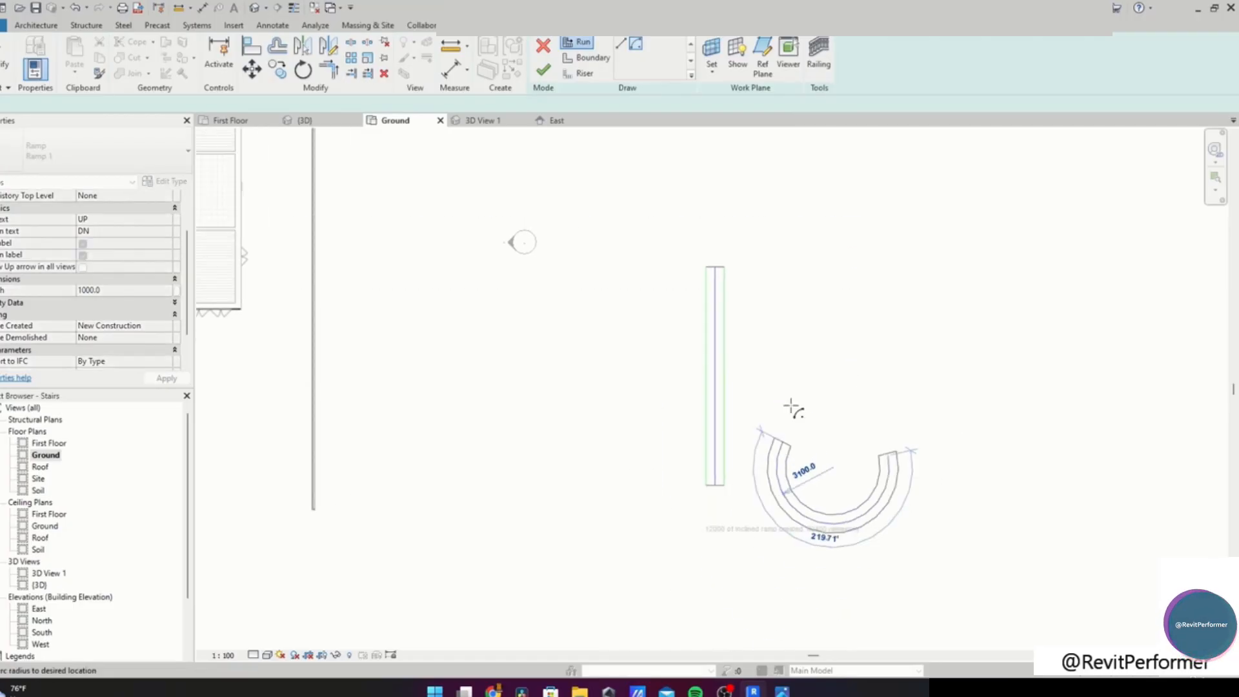
{"action": "left_click", "coordinate": [791, 444]}
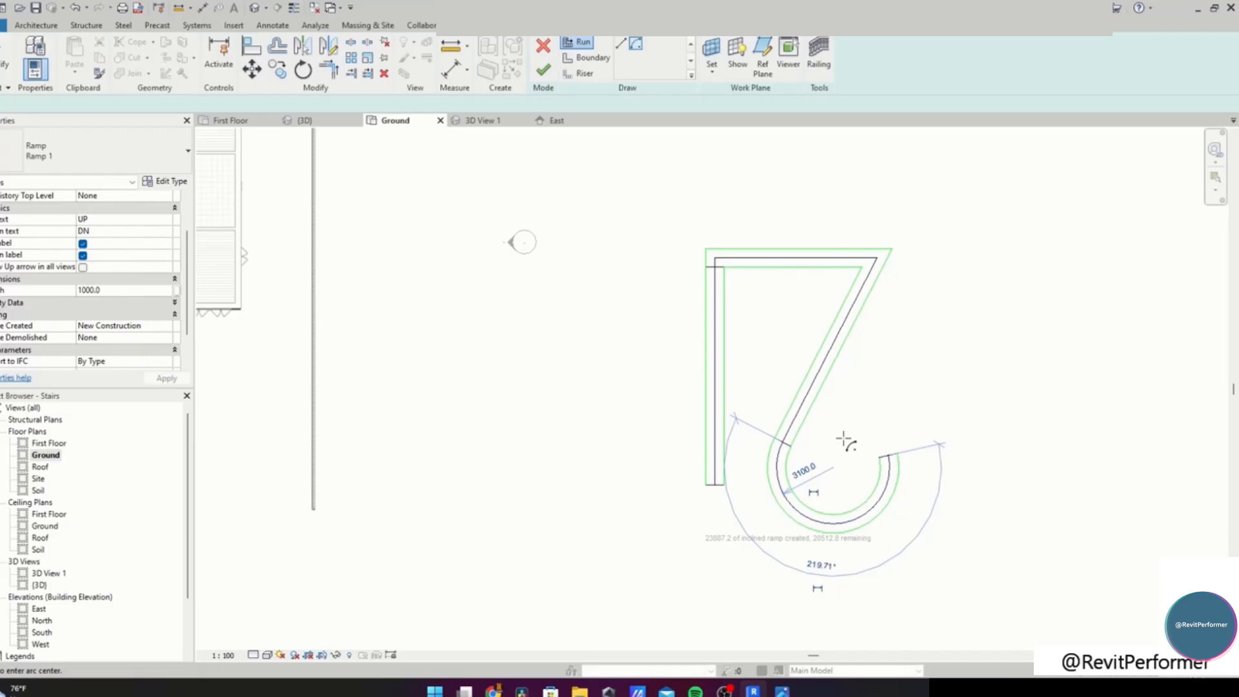
Add an arc ramp run of about 4600 mm radius sweeping about 76°, finish the ramp sketch, and view it in the {3D} view
{"action": "left_click", "coordinate": [1002, 257]}
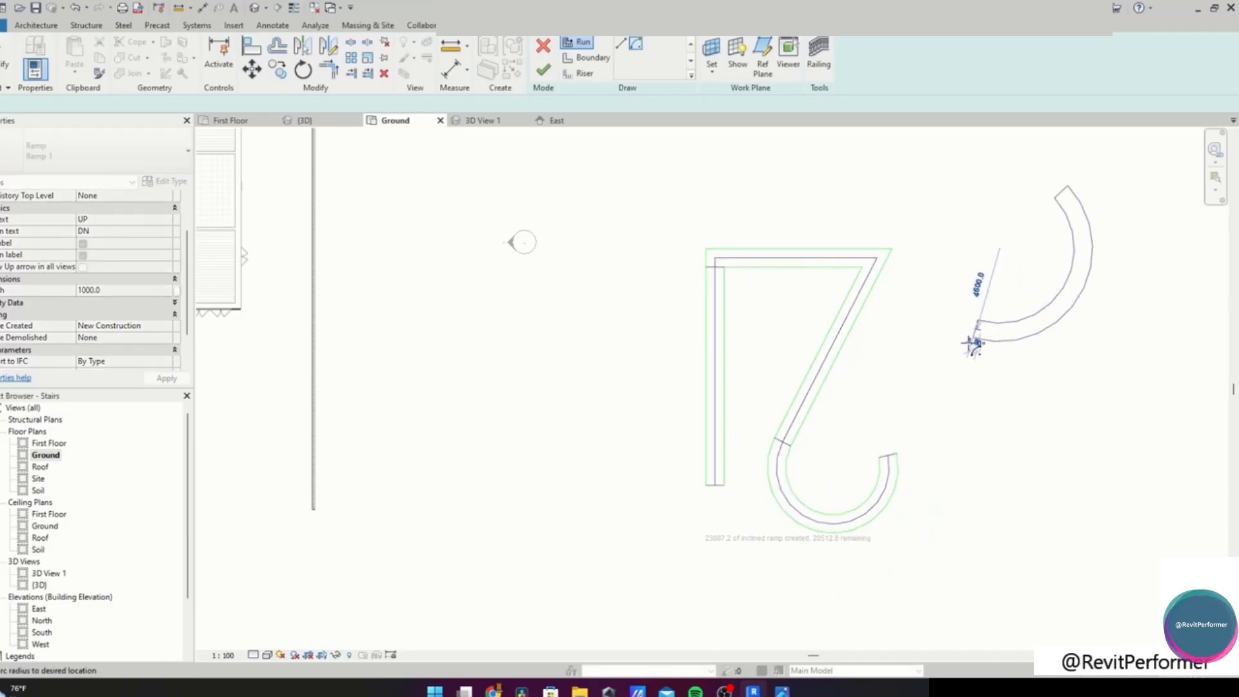
{"action": "left_click", "coordinate": [1073, 295]}
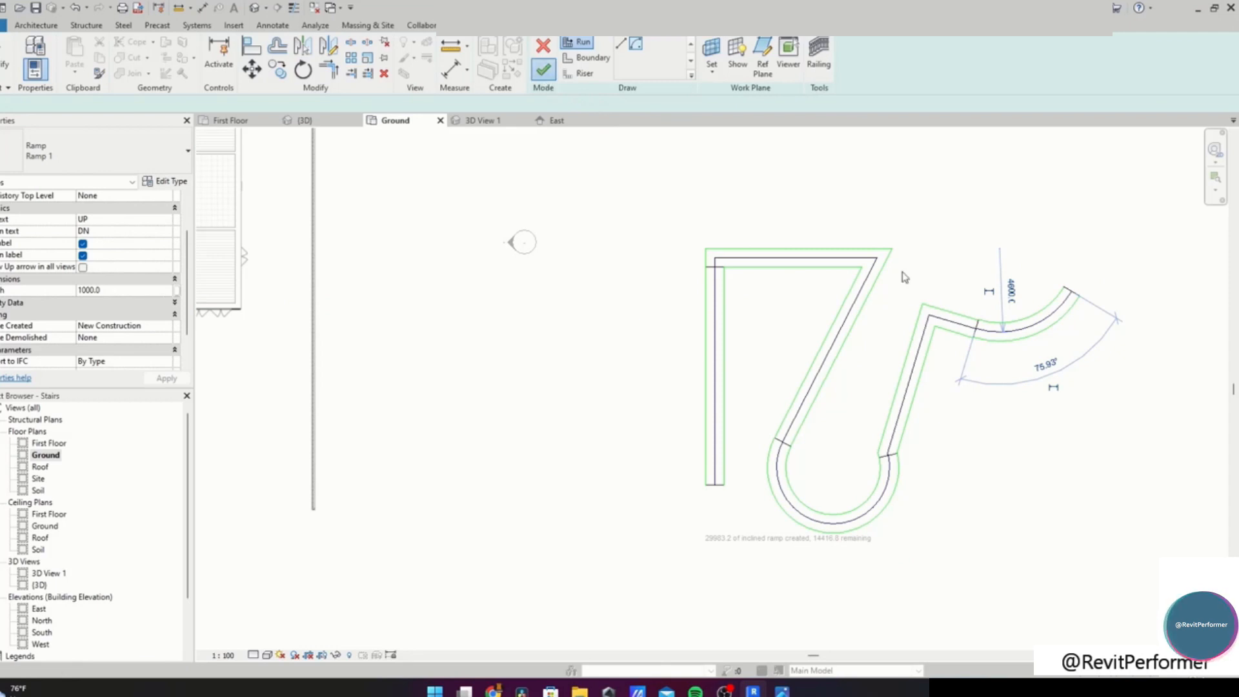
{"action": "left_click", "coordinate": [865, 498]}
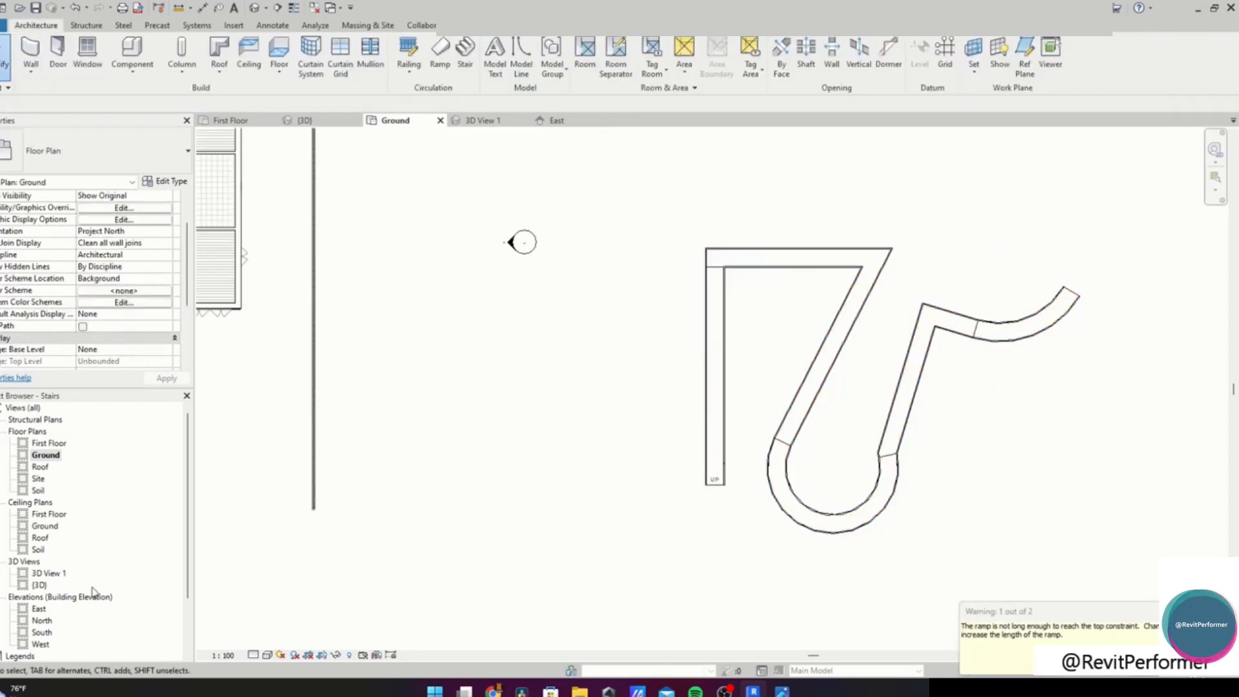
{"action": "double_click", "coordinate": [46, 587]}
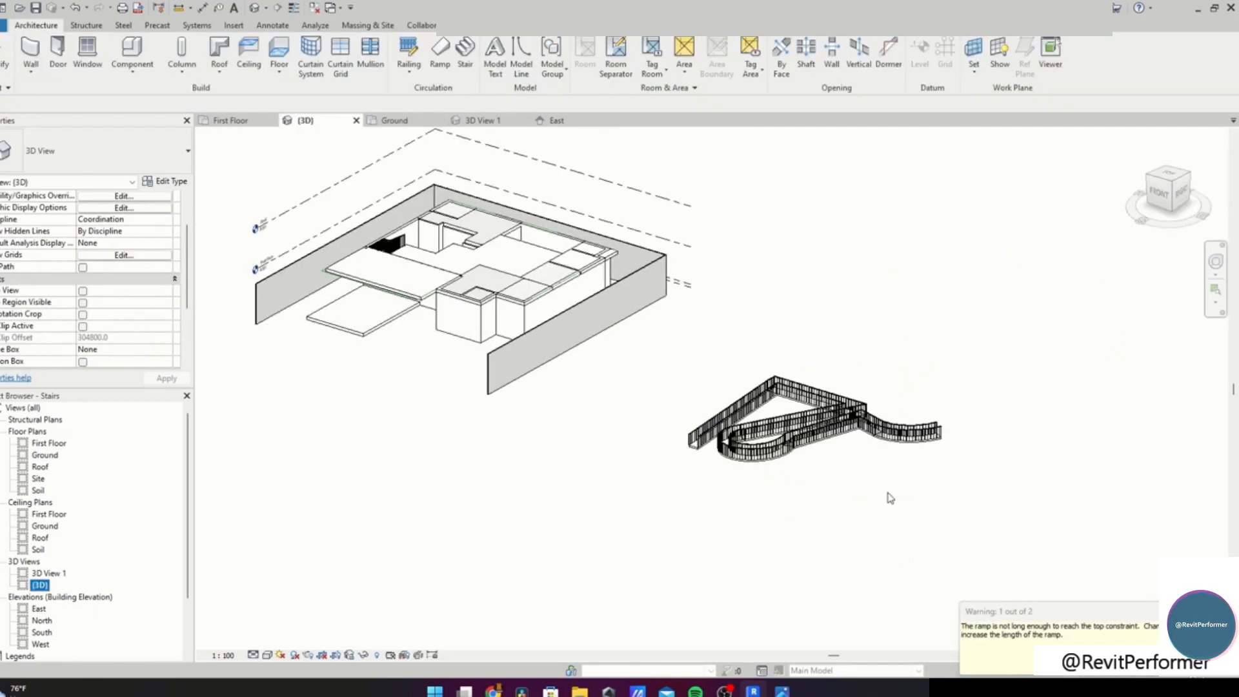
{"action": "middle_click_drag", "start_coordinate": [888, 506], "coordinate": [1062, 442], "text": "shift"}
In the Ground plan, sketch a rectangular Concrete 300 mm floor boundary about 6356 by 2081 mm directly in front of the existing slab
{"action": "left_click", "coordinate": [390, 120]}
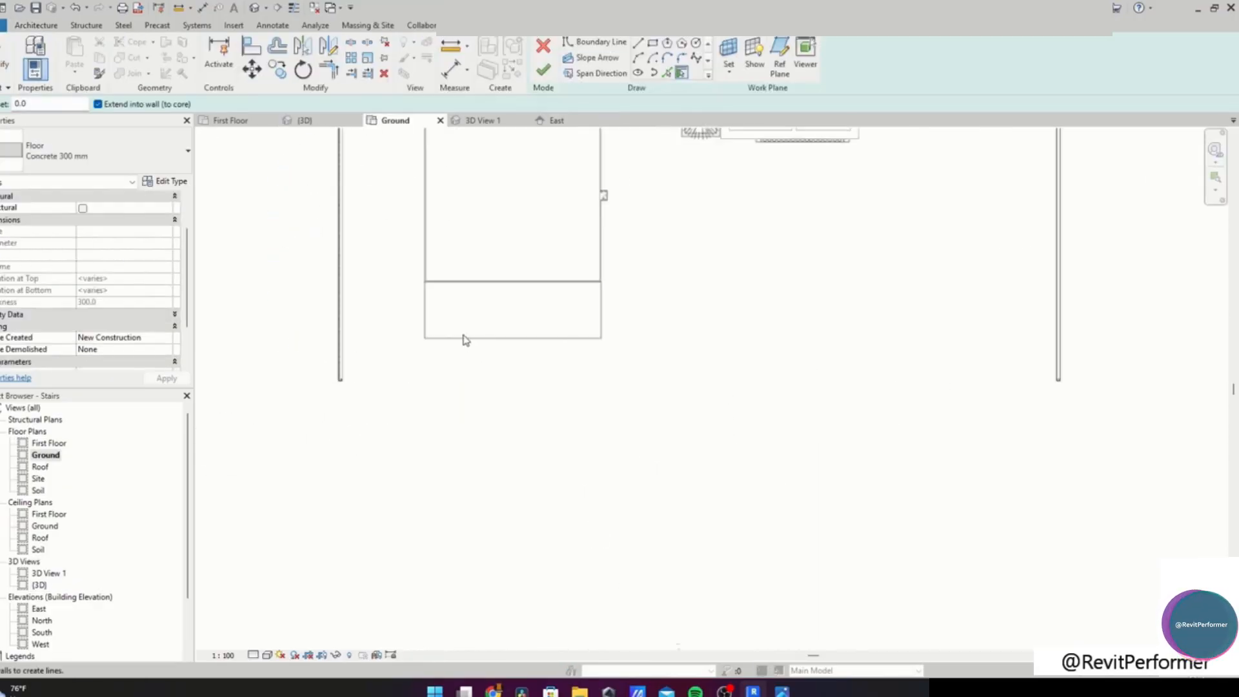
{"action": "scroll", "coordinate": [465, 337], "scroll_direction": "up", "scroll_amount": 2}
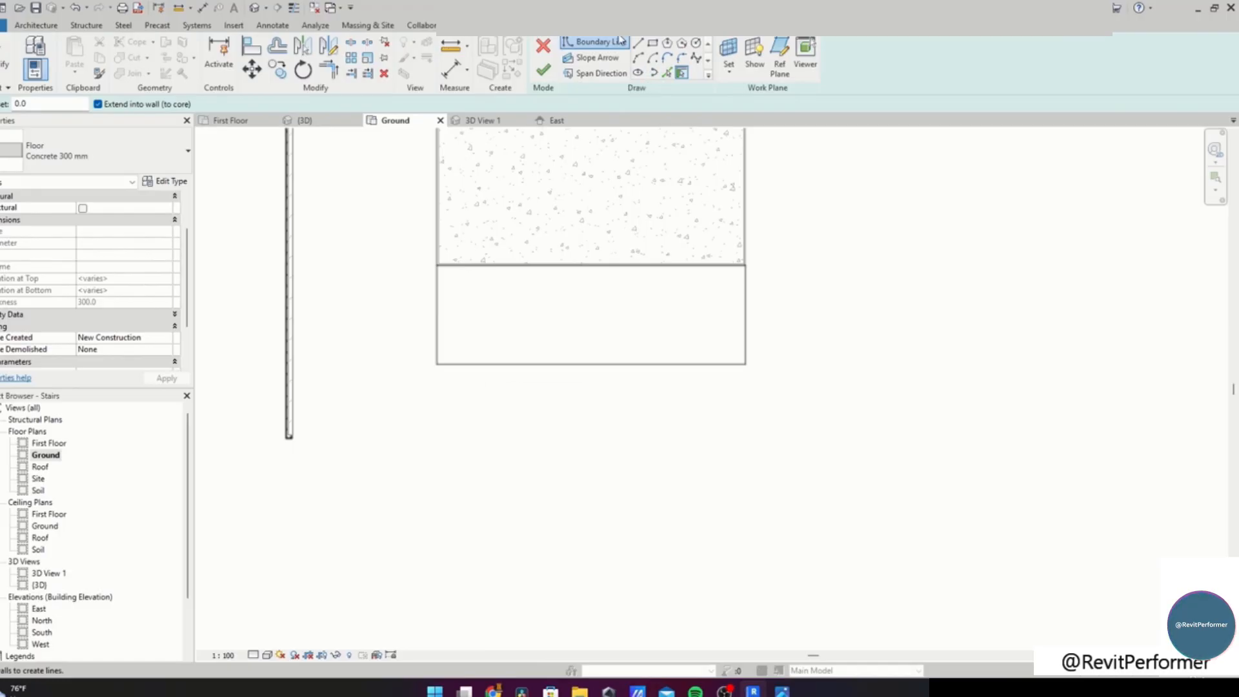
{"action": "left_click", "coordinate": [651, 43]}
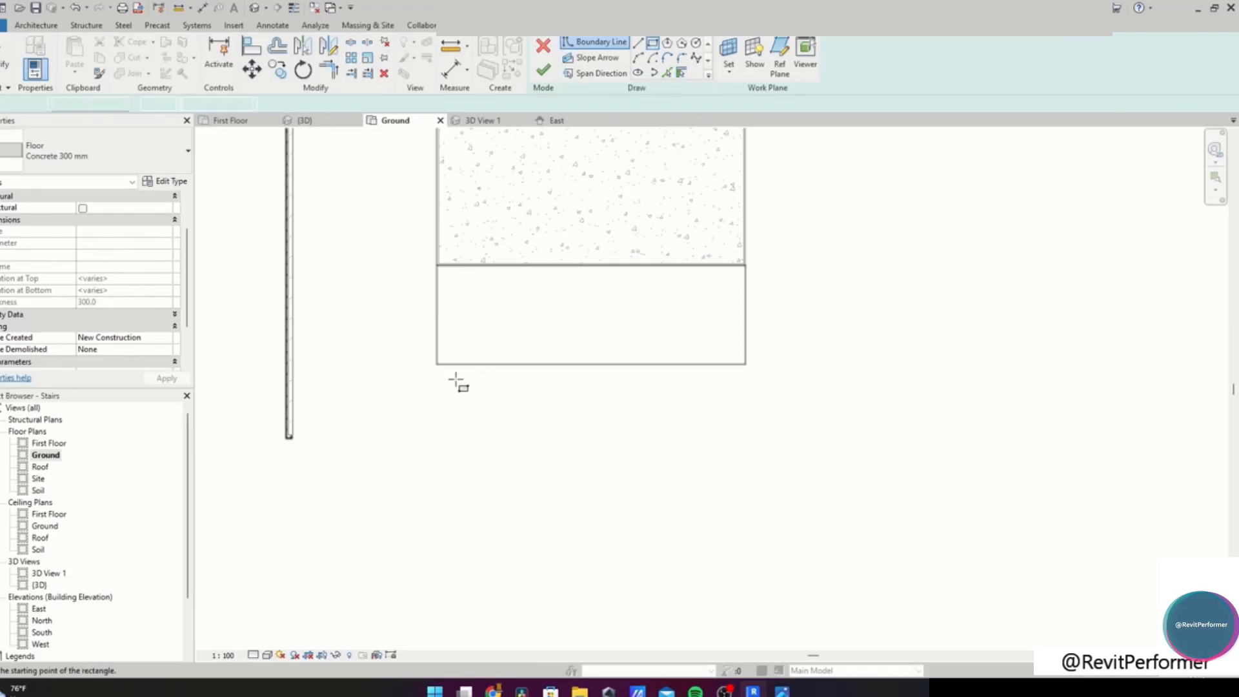
{"action": "left_click", "coordinate": [743, 263]}
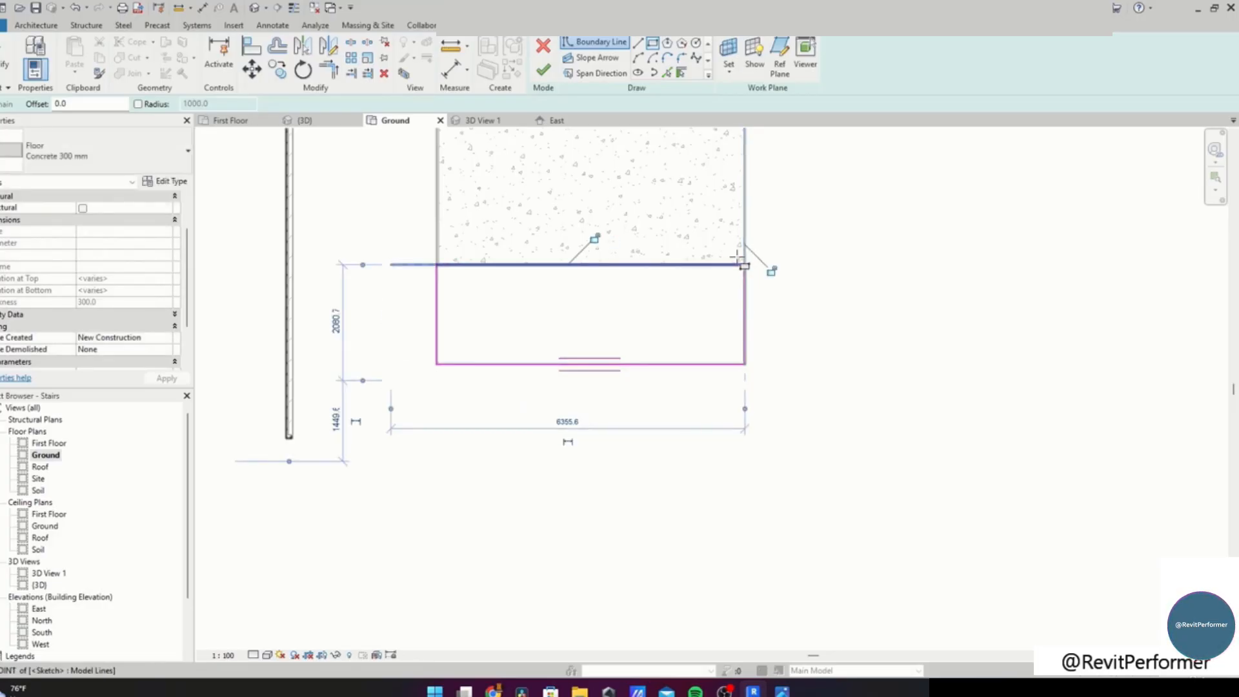
{"action": "scroll", "coordinate": [771, 265], "scroll_direction": "up", "scroll_amount": 4}
{"action": "key", "text": "Escape"}
{"action": "scroll", "coordinate": [684, 255], "scroll_direction": "down", "scroll_amount": 3}
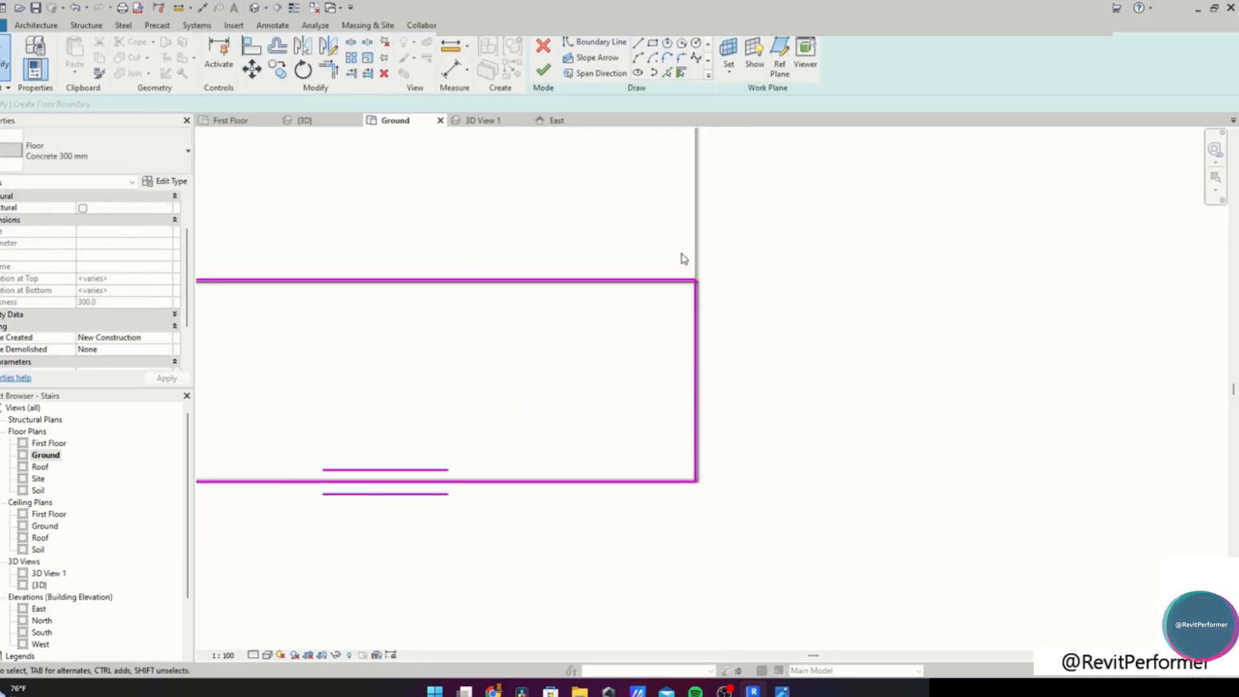
Align the new floor's west boundary line with the existing slab's edge and finish the boundary sketch
{"action": "key", "text": "a"}
{"action": "key", "text": "l"}
{"action": "left_click", "coordinate": [472, 299]}
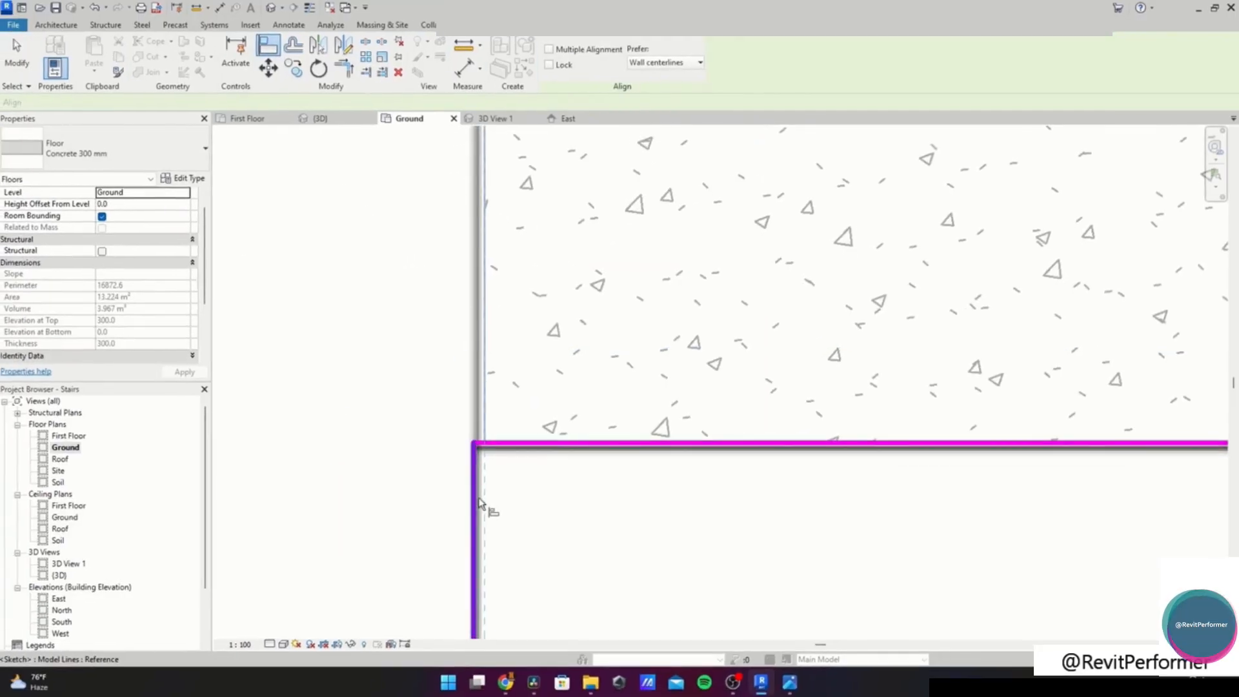
{"action": "left_click", "coordinate": [479, 504]}
{"action": "key", "text": "Escape"}
{"action": "key", "text": "Escape"}
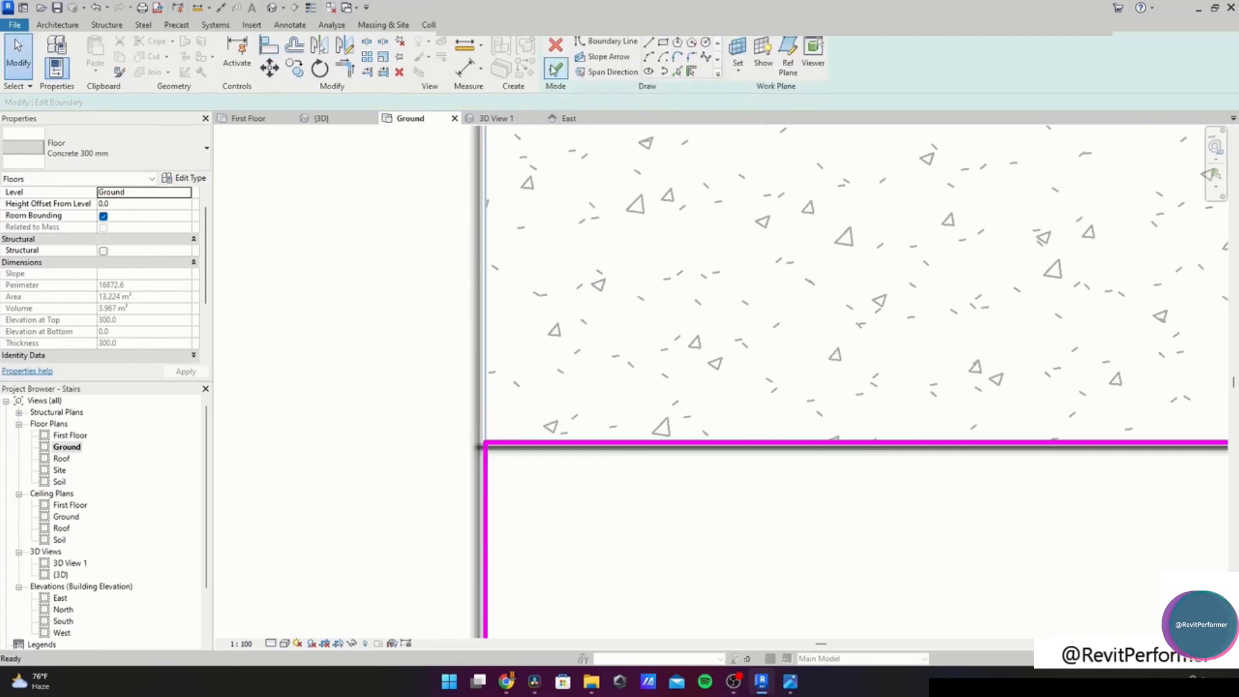
{"action": "left_click", "coordinate": [556, 73]}
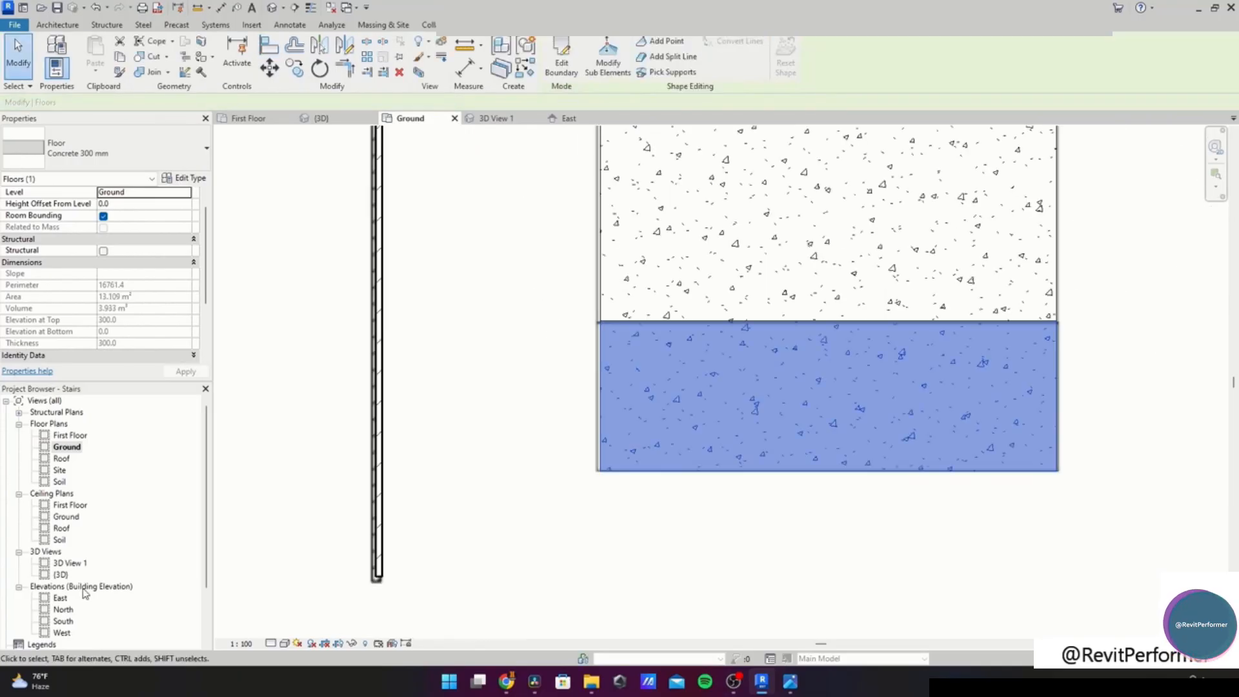
In the {3D} view, use Modify Sub Elements to lower the new floor's east front corner to an elevation of -300 mm
{"action": "double_click", "coordinate": [59, 575]}
{"action": "left_click", "coordinate": [348, 373]}
{"action": "scroll", "coordinate": [348, 373], "scroll_direction": "up", "scroll_amount": 3}
{"action": "middle_click_drag", "start_coordinate": [349, 373], "coordinate": [973, 387], "text": "shift"}
{"action": "scroll", "coordinate": [761, 350], "scroll_direction": "up", "scroll_amount": 4}
{"action": "middle_click_drag", "start_coordinate": [761, 351], "coordinate": [948, 503]}
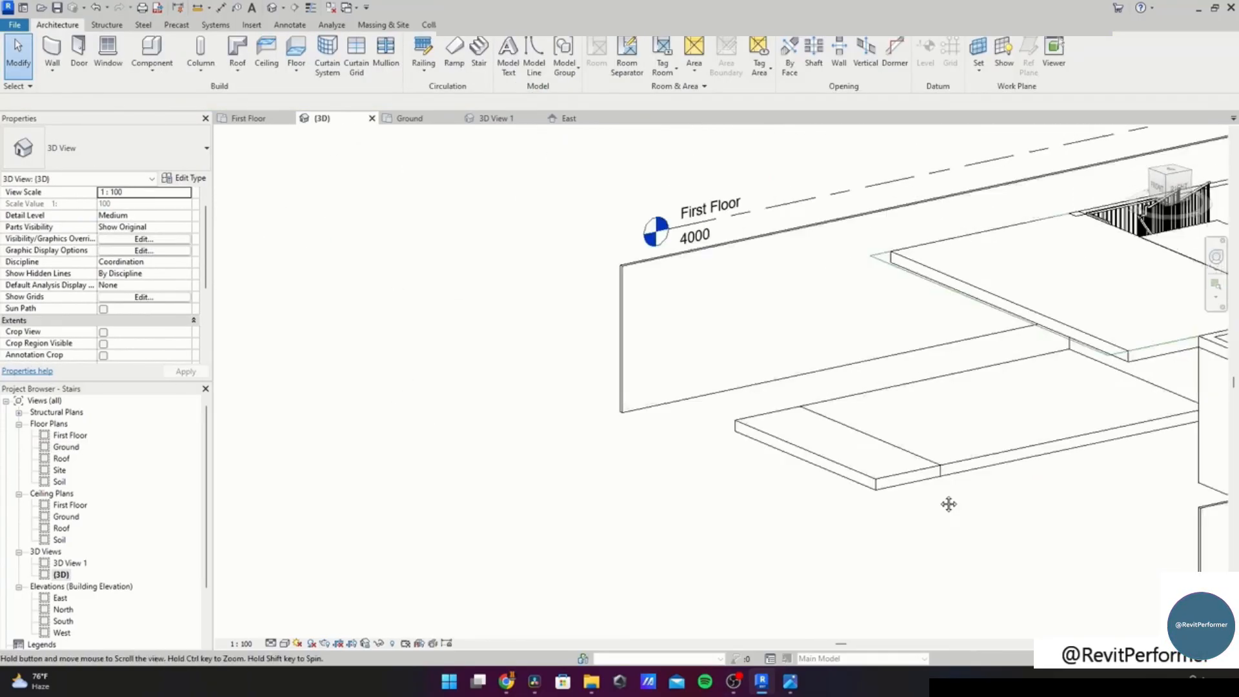
{"action": "scroll", "coordinate": [932, 501], "scroll_direction": "up", "scroll_amount": 5}
{"action": "left_click", "coordinate": [830, 465]}
{"action": "left_click", "coordinate": [608, 64]}
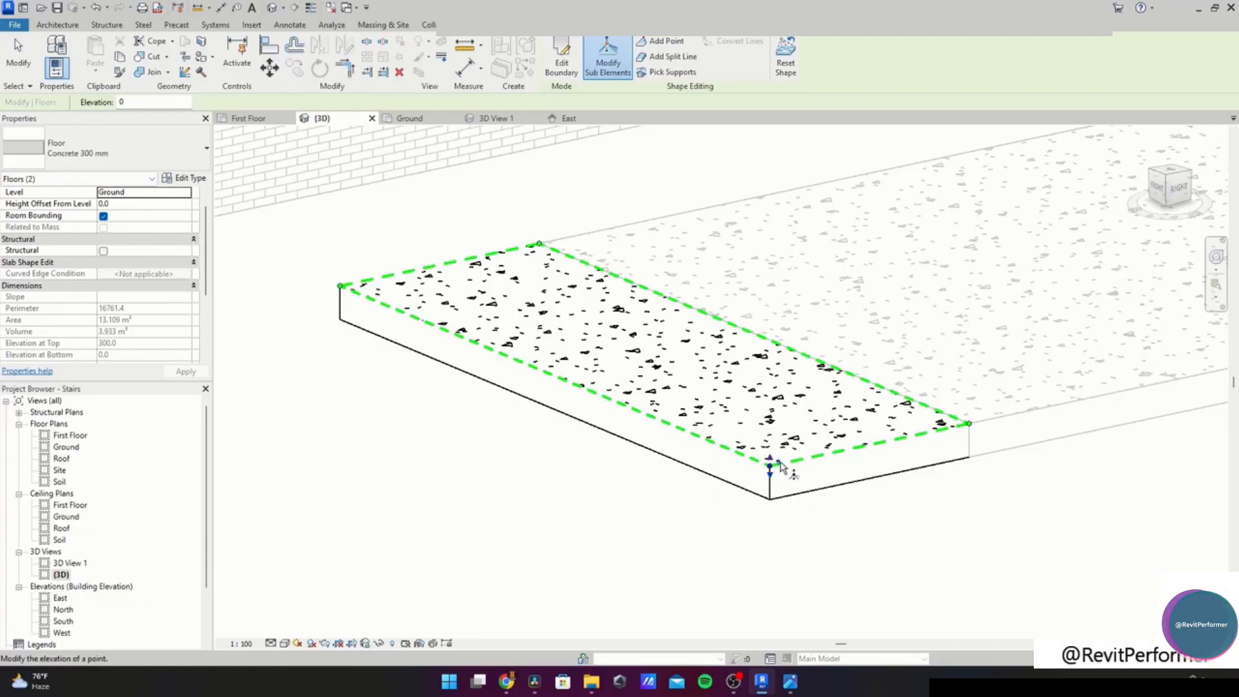
{"action": "middle_click_drag", "start_coordinate": [788, 484], "coordinate": [1026, 413], "text": "shift"}
{"action": "left_click_drag", "start_coordinate": [1030, 432], "coordinate": [1027, 429]}
Lower the new floor's west front corner to -300 mm, end the shape editing, and inspect the slope in 3D
{"action": "middle_click_drag", "start_coordinate": [229, 363], "coordinate": [584, 346]}
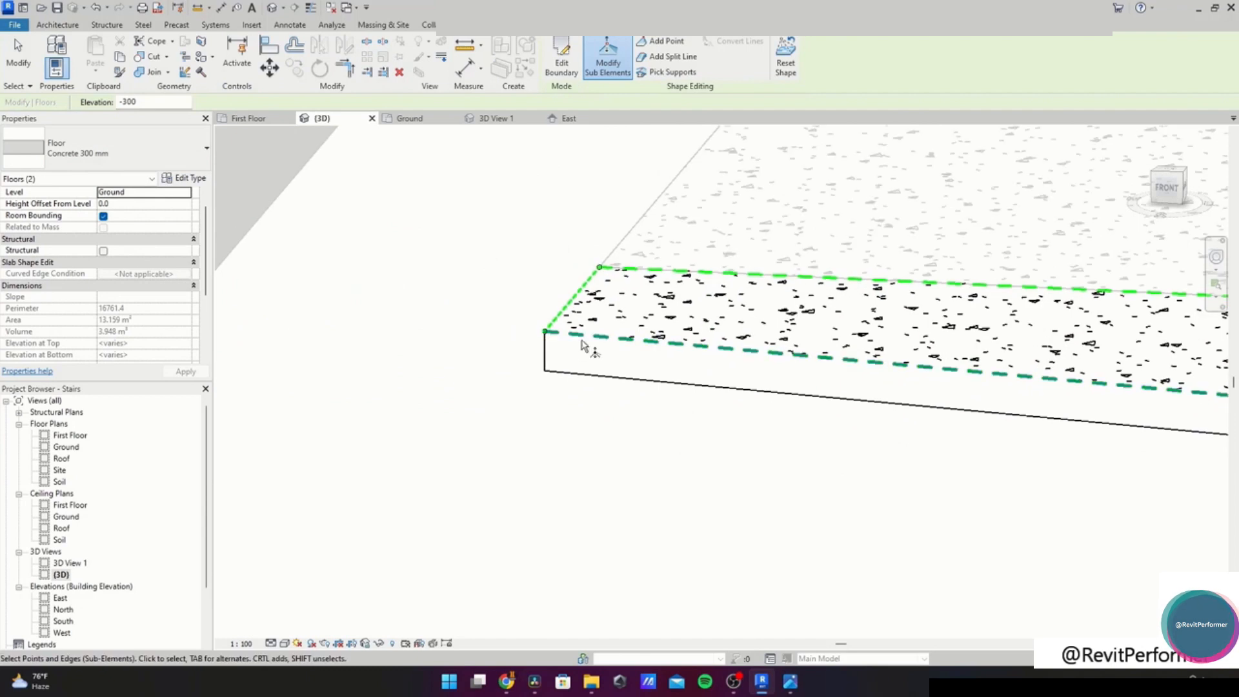
{"action": "left_click_drag", "start_coordinate": [544, 333], "coordinate": [551, 379]}
{"action": "middle_click_drag", "start_coordinate": [620, 396], "coordinate": [721, 382], "text": "shift"}
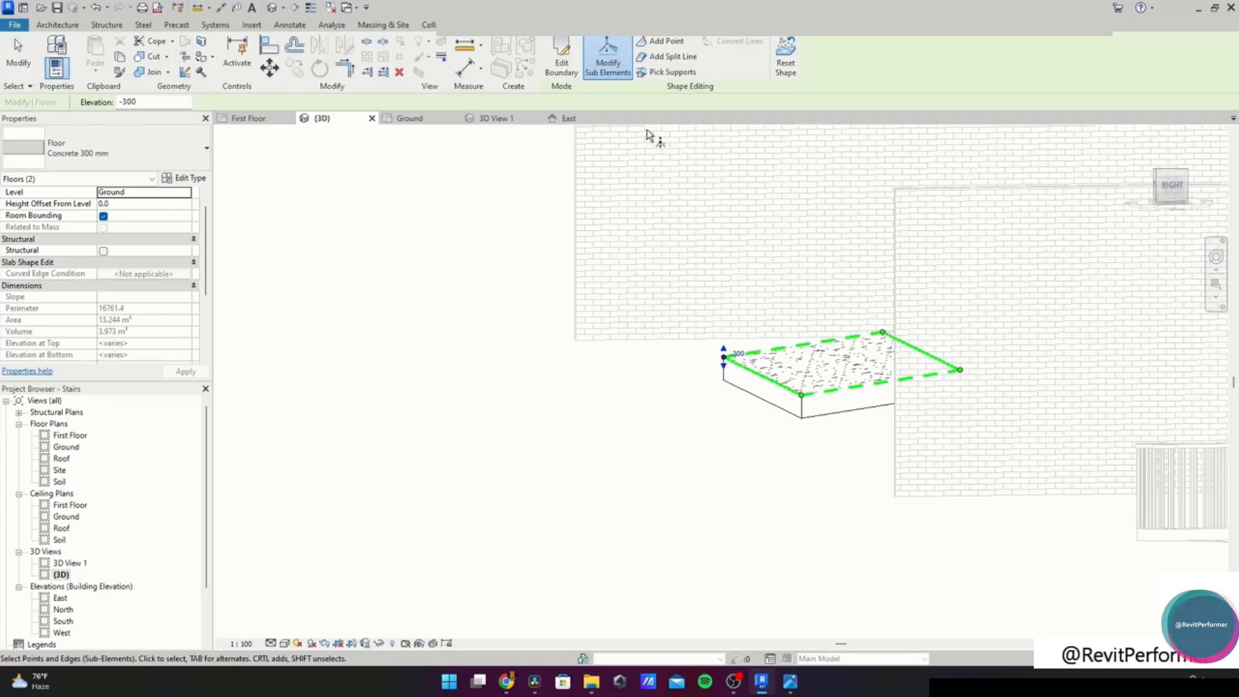
{"action": "key", "text": "Escape"}
{"action": "key", "text": "Escape"}
{"action": "middle_click_drag", "start_coordinate": [738, 304], "coordinate": [675, 316], "text": "shift"}
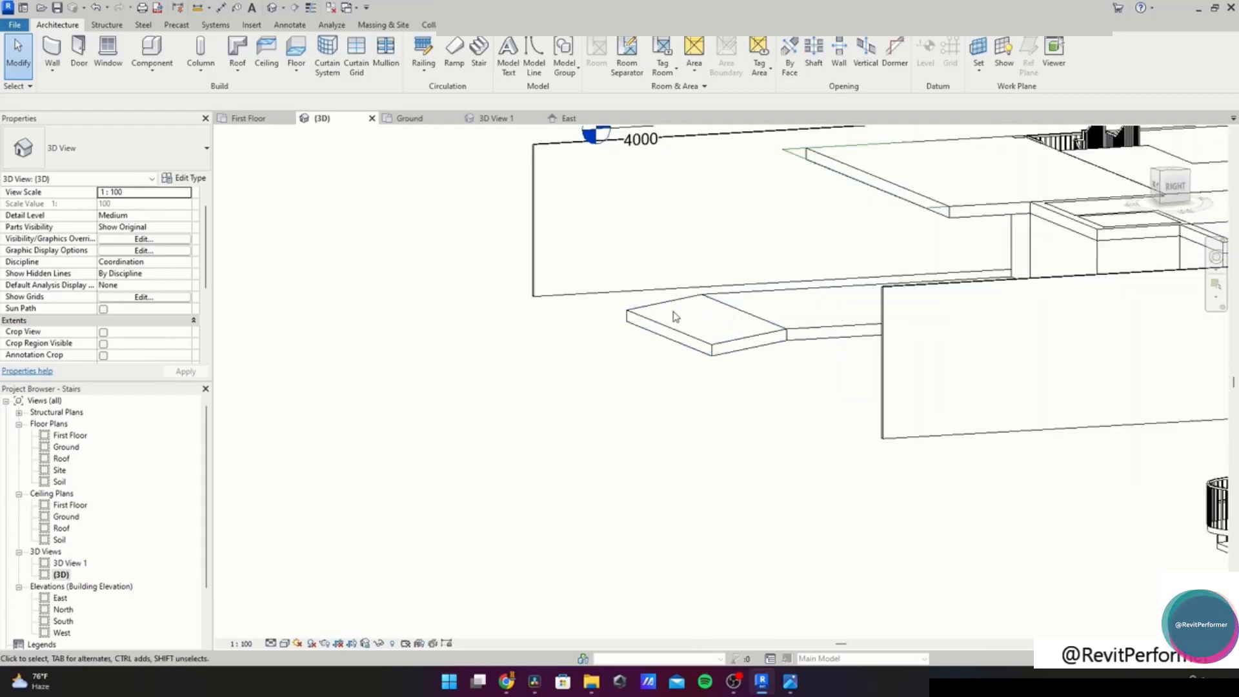
{"action": "scroll", "coordinate": [675, 317], "scroll_direction": "up", "scroll_amount": 3}
{"action": "mouse_move", "coordinate": [777, 381]}
{"action": "middle_mouse_down", "text": "shift"}
{"action": "mouse_move", "coordinate": [819, 428]}
{"action": "mouse_move", "coordinate": [872, 442]}
{"action": "mouse_move", "coordinate": [772, 362]}
{"action": "mouse_move", "coordinate": [805, 393]}
{"action": "mouse_move", "coordinate": [775, 336]}
{"action": "mouse_move", "coordinate": [746, 340]}
{"action": "middle_mouse_up", "text": "shift"}
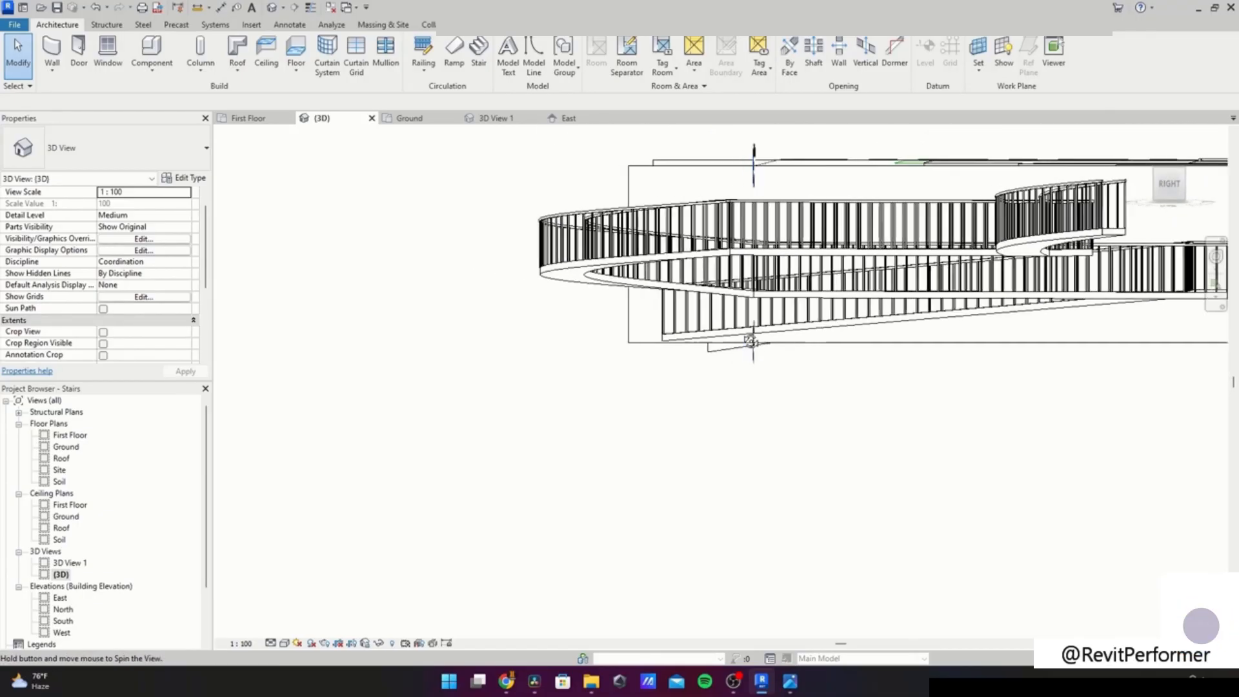